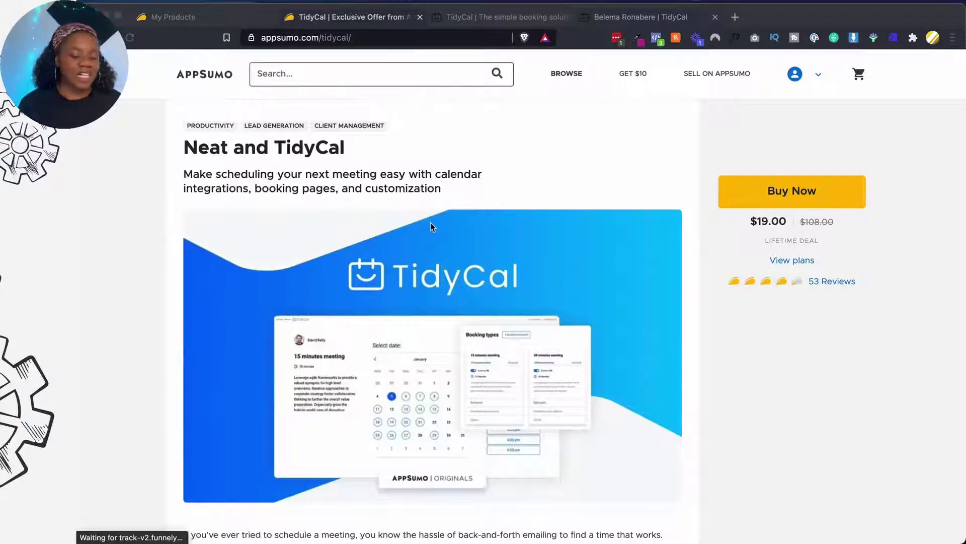
Scroll the TidyCal deal page to the AppSumo Offer terms: lifetime access, no codes or stacking
{"action": "scroll", "coordinate": [430, 227], "scroll_direction": "down", "scroll_amount": 1}
{"action": "scroll", "coordinate": [430, 227], "scroll_direction": "up", "scroll_amount": 1}
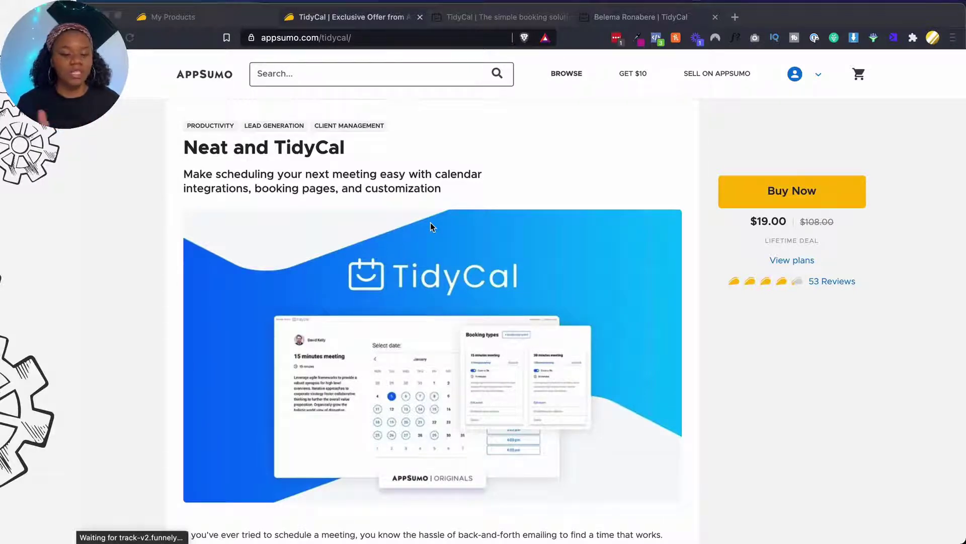
{"action": "scroll", "coordinate": [552, 290], "scroll_direction": "down", "scroll_amount": 15}
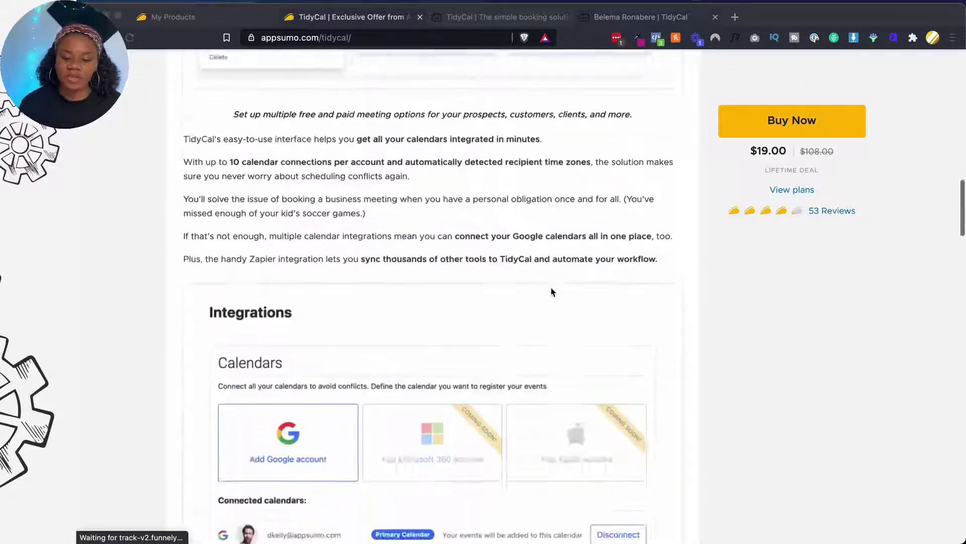
{"action": "scroll", "coordinate": [552, 291], "scroll_direction": "down", "scroll_amount": 20}
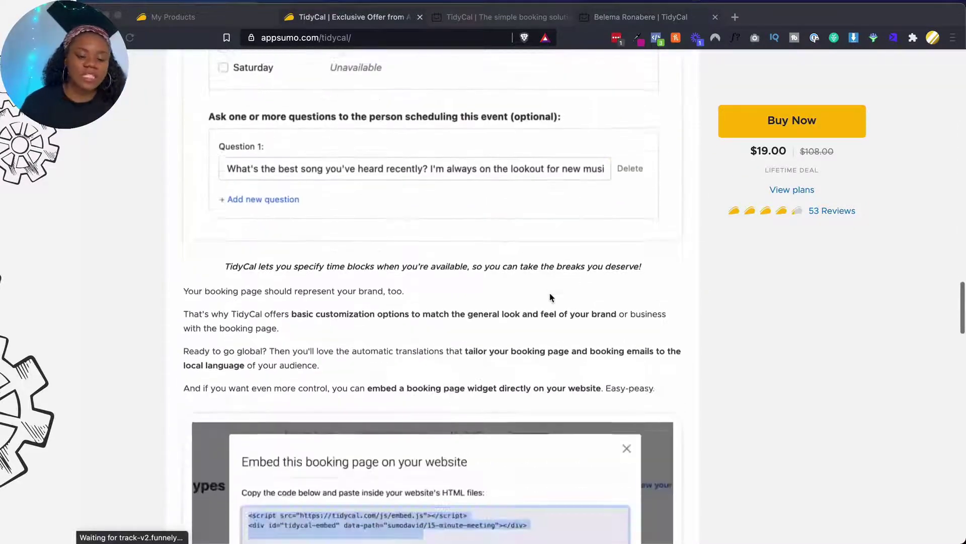
{"action": "scroll", "coordinate": [552, 298], "scroll_direction": "down", "scroll_amount": 15}
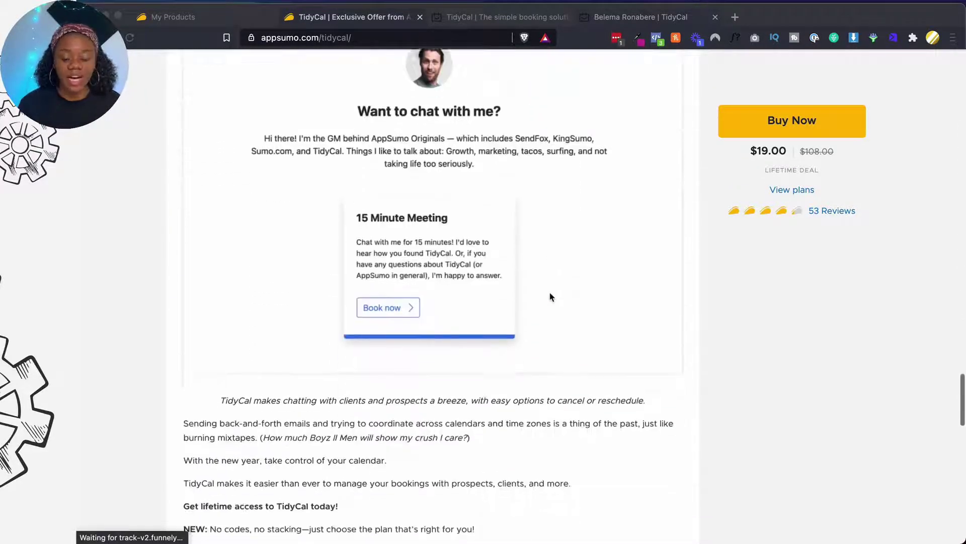
{"action": "scroll", "coordinate": [551, 296], "scroll_direction": "down", "scroll_amount": 5}
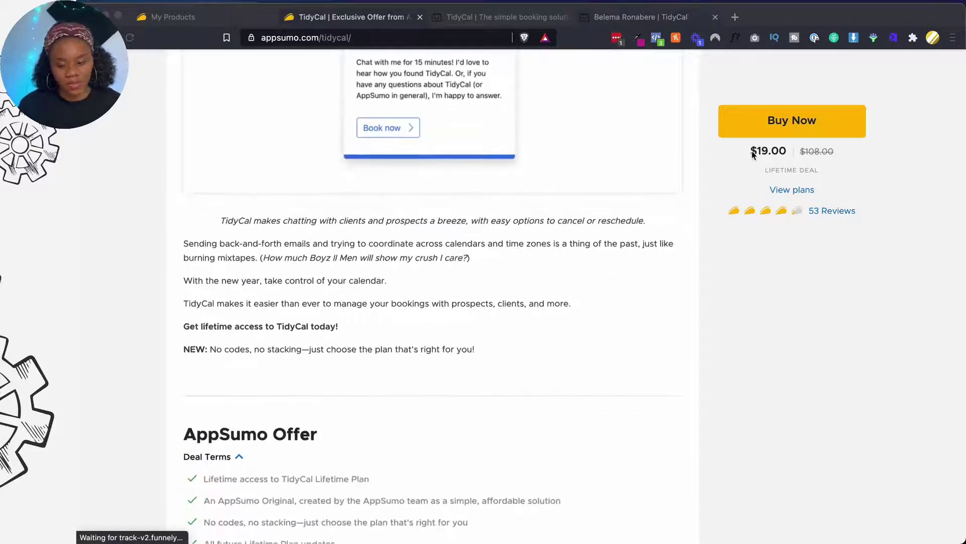
{"action": "left_click", "coordinate": [754, 154]}
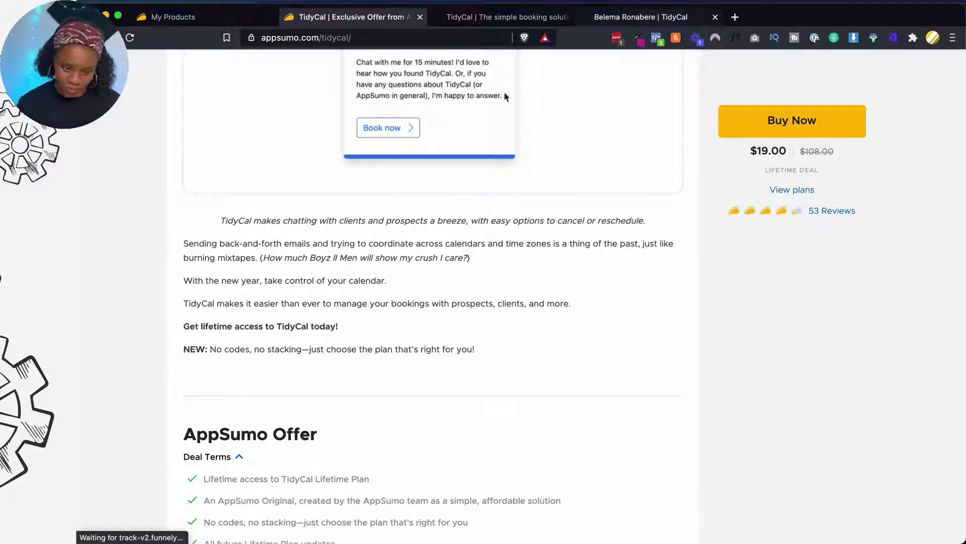
From My Products, choose Activate on the TidyCal purchase to reach its redemption page
{"action": "key", "text": "ctrl+shift+Tab"}
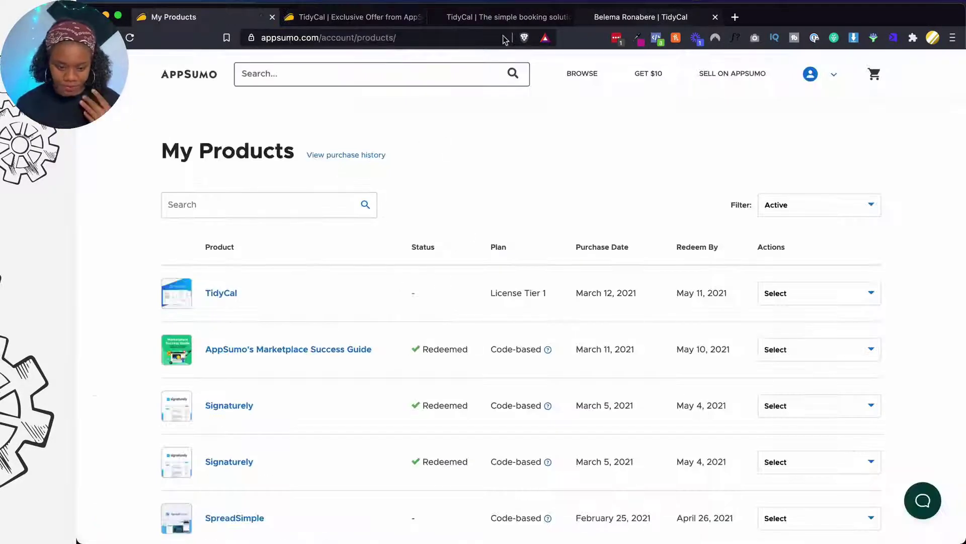
{"action": "left_click", "coordinate": [505, 17]}
{"action": "left_click", "coordinate": [368, 20]}
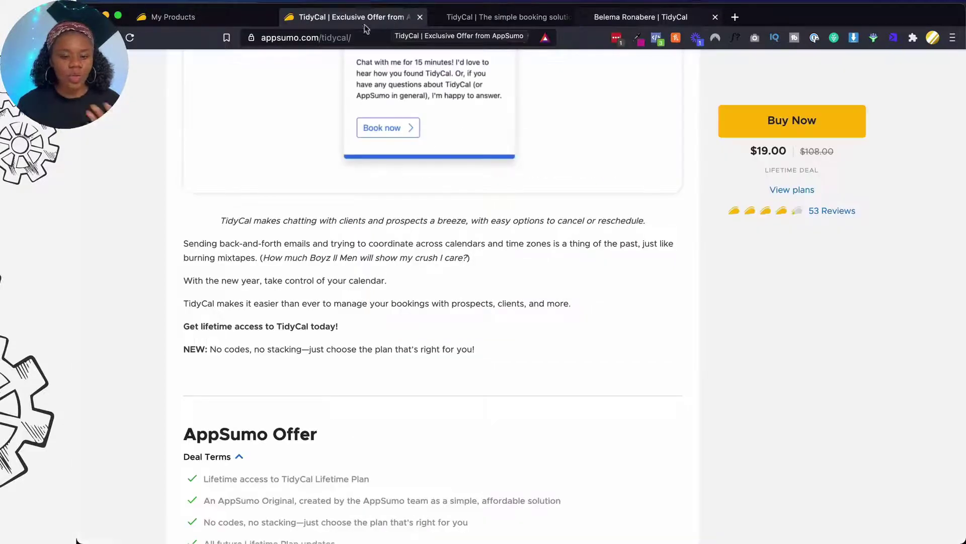
{"action": "left_click", "coordinate": [224, 18]}
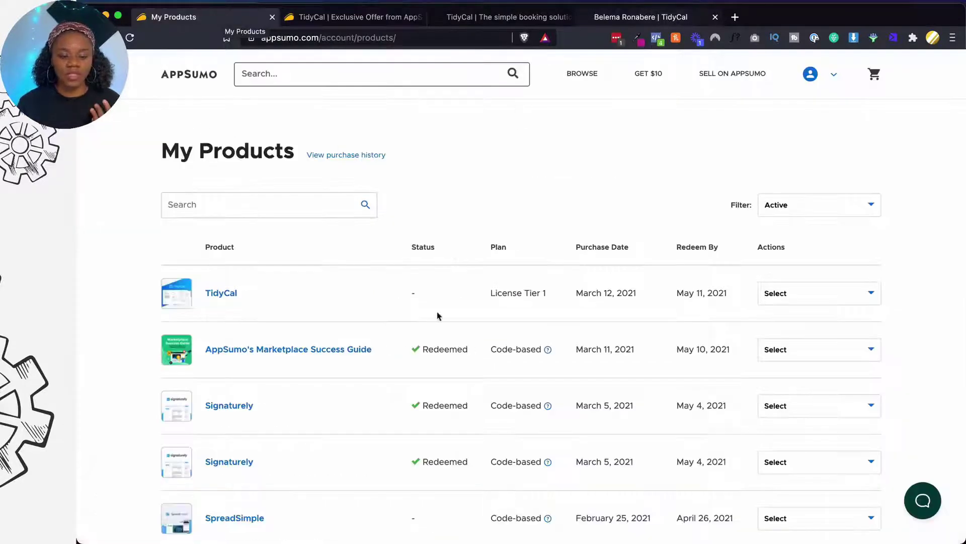
{"action": "left_click", "coordinate": [216, 294]}
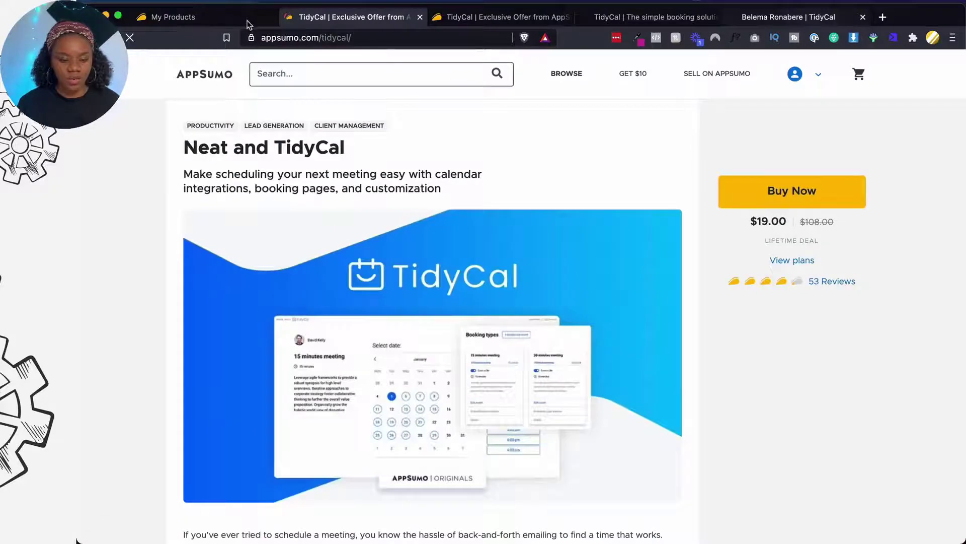
{"action": "left_click", "coordinate": [248, 22]}
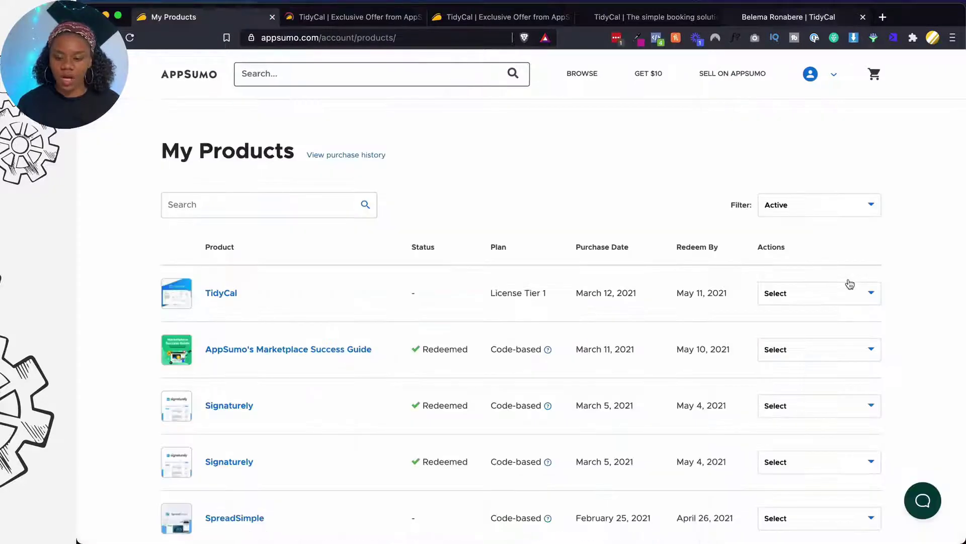
{"action": "left_click", "coordinate": [827, 293]}
{"action": "left_click", "coordinate": [794, 317]}
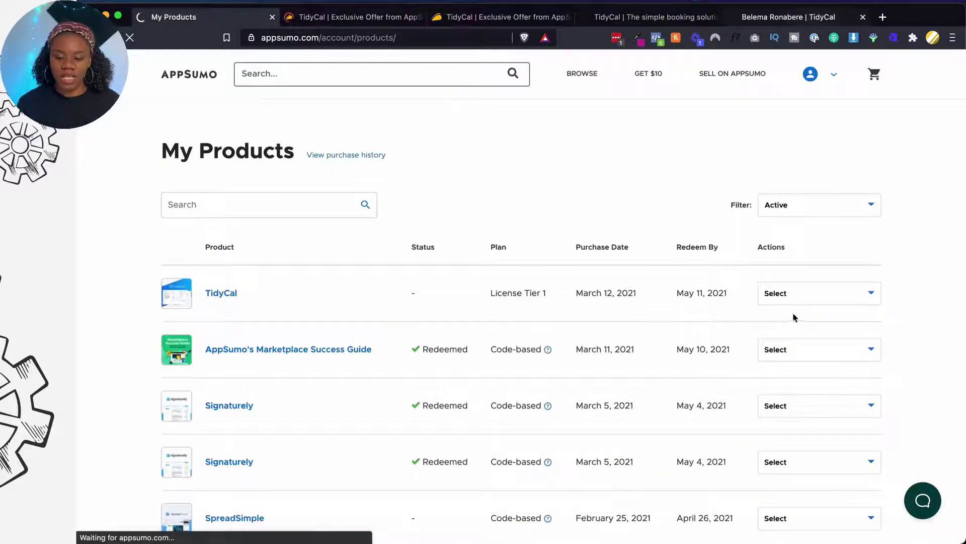
Close the leftover duplicate TidyCal offer tab
{"action": "left_click", "coordinate": [392, 18]}
{"action": "left_click", "coordinate": [420, 18]}
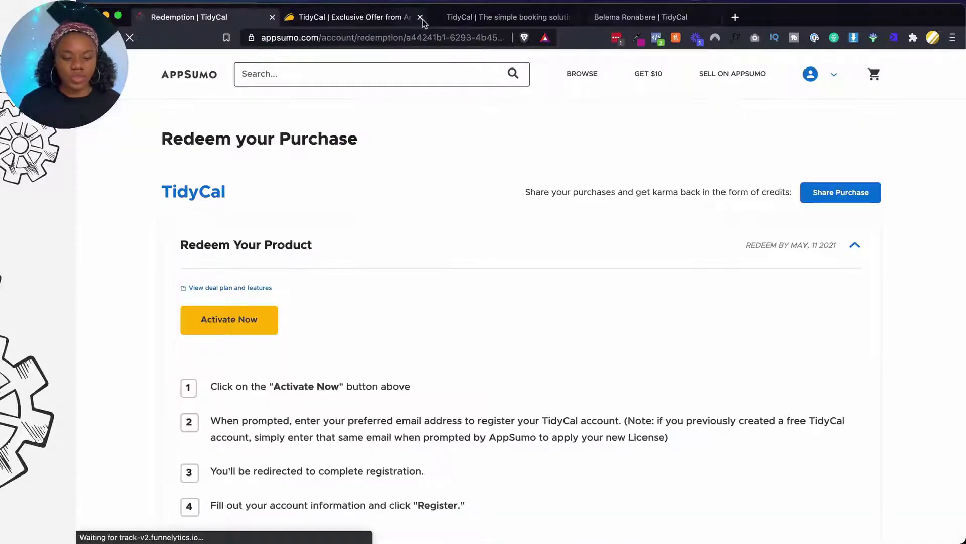
{"action": "scroll", "coordinate": [286, 317], "scroll_direction": "down", "scroll_amount": 2}
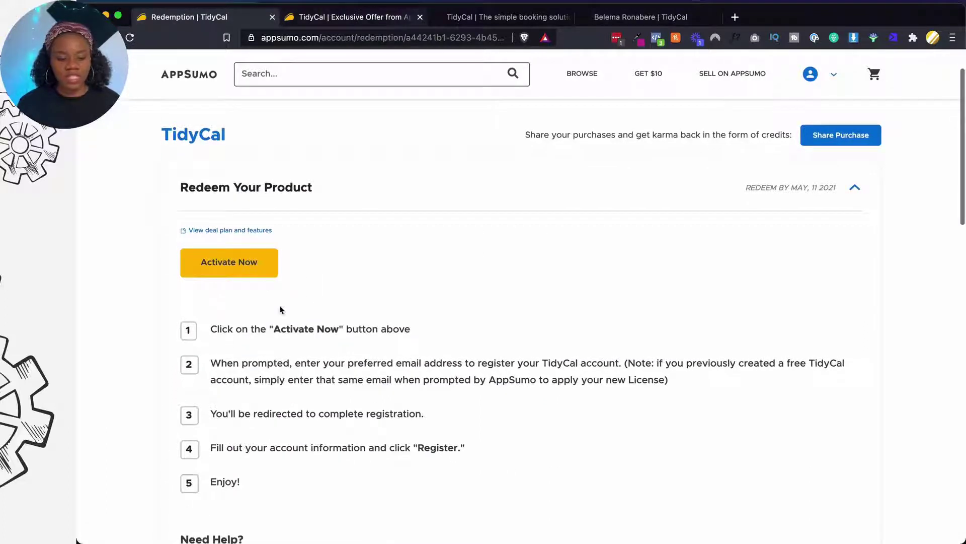
Try activating the TidyCal licence with the current e-mail and dismiss the already-in-use error
{"action": "left_click", "coordinate": [265, 276]}
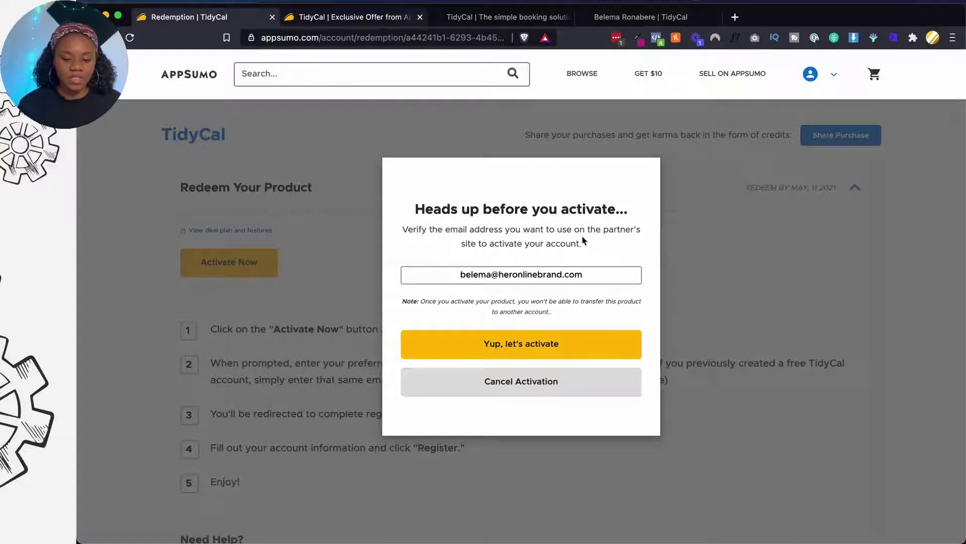
{"action": "left_click", "coordinate": [509, 272]}
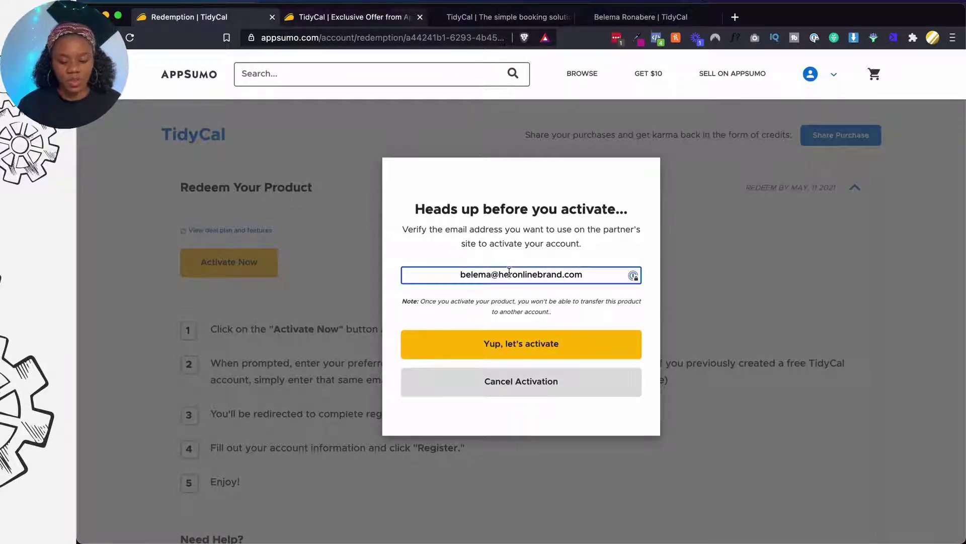
{"action": "left_click", "coordinate": [517, 345]}
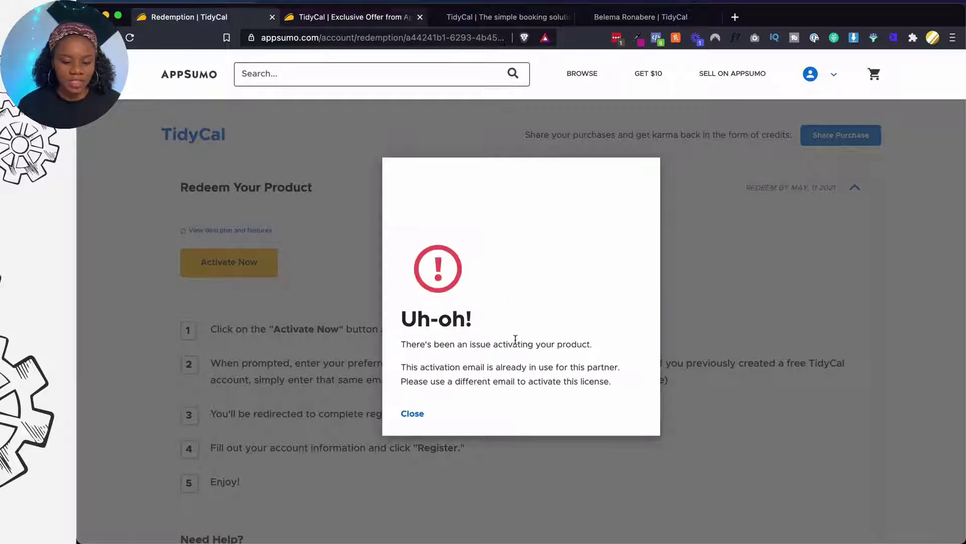
{"action": "left_click", "coordinate": [413, 413]}
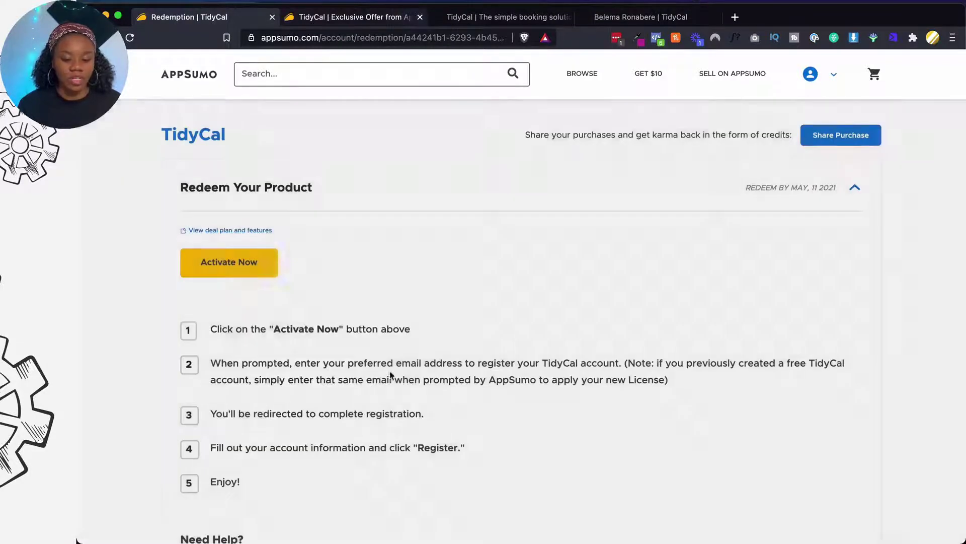
Reopen the activation, replace the e-mail with the business support address and confirm
{"action": "left_click", "coordinate": [272, 263]}
{"action": "triple_click", "coordinate": [461, 271]}
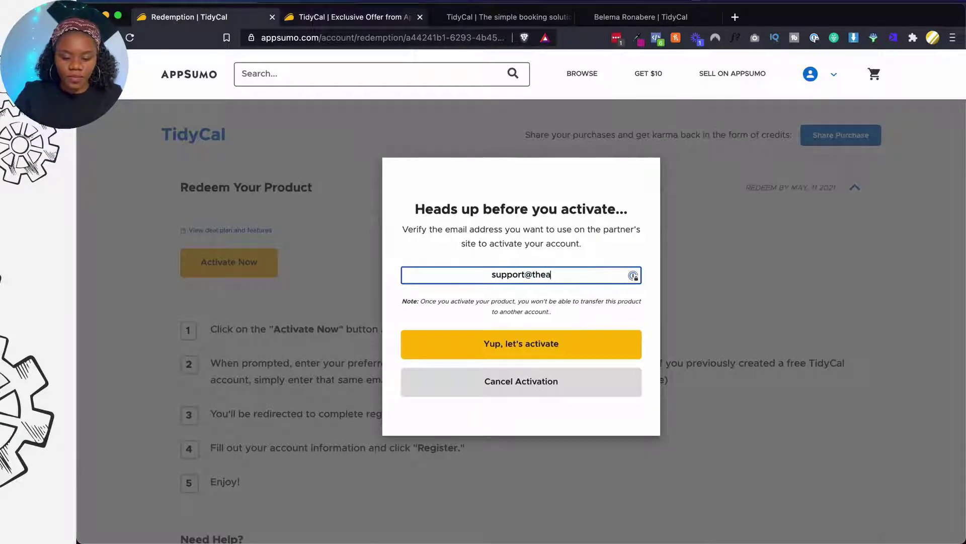
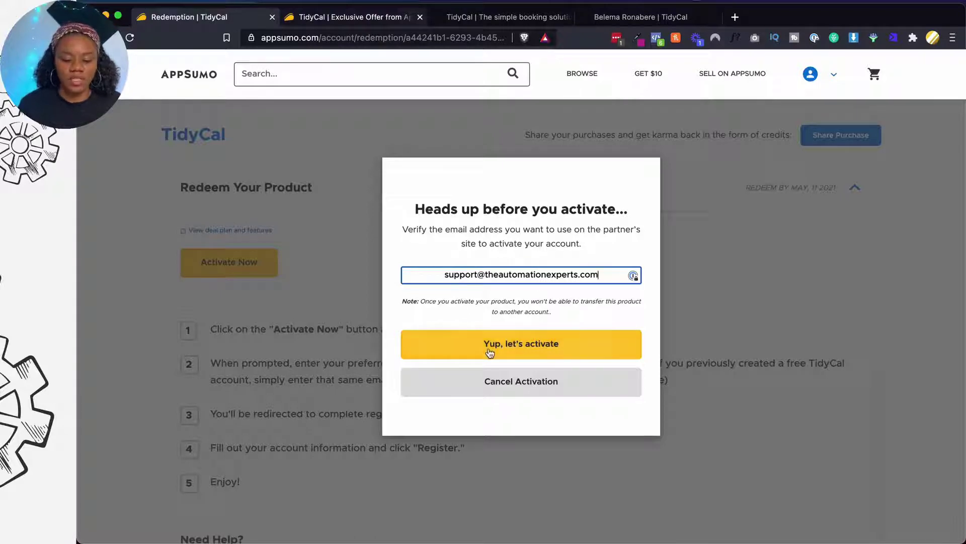
{"action": "left_click", "coordinate": [492, 347]}
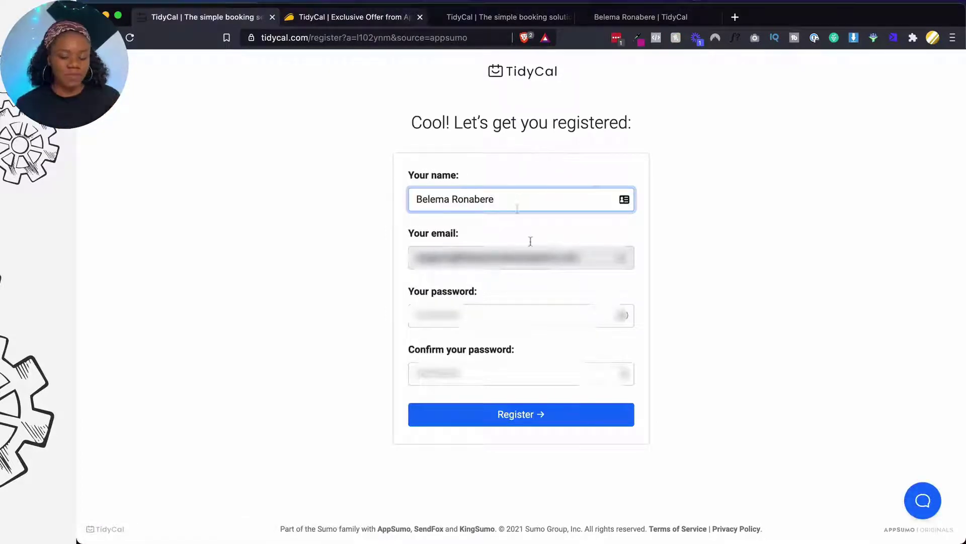
Submit the TidyCal registration and save the new login in LastPass
{"action": "left_click", "coordinate": [523, 414]}
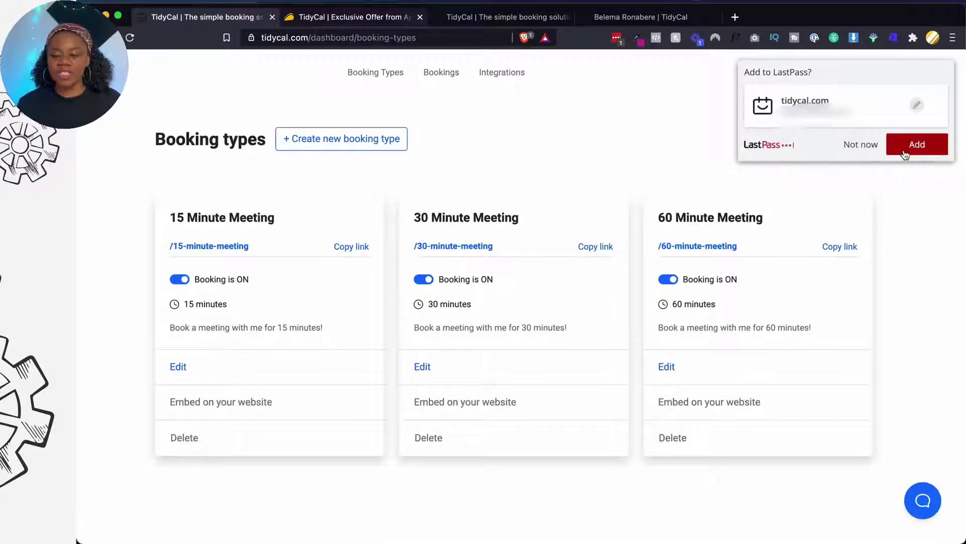
{"action": "left_click", "coordinate": [904, 154]}
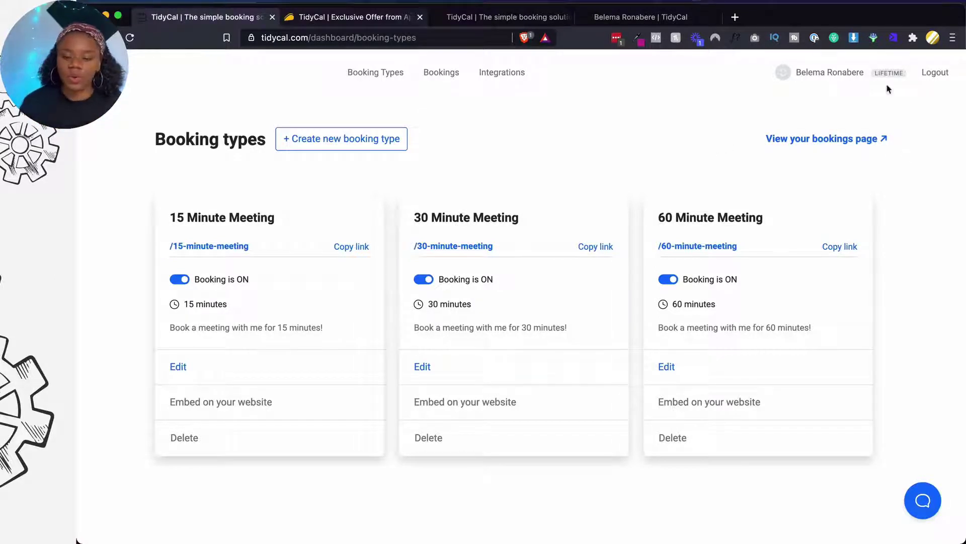
Upload TAE Favicon.png from Desktop > TAE as the My Profile picture
{"action": "left_click", "coordinate": [824, 74]}
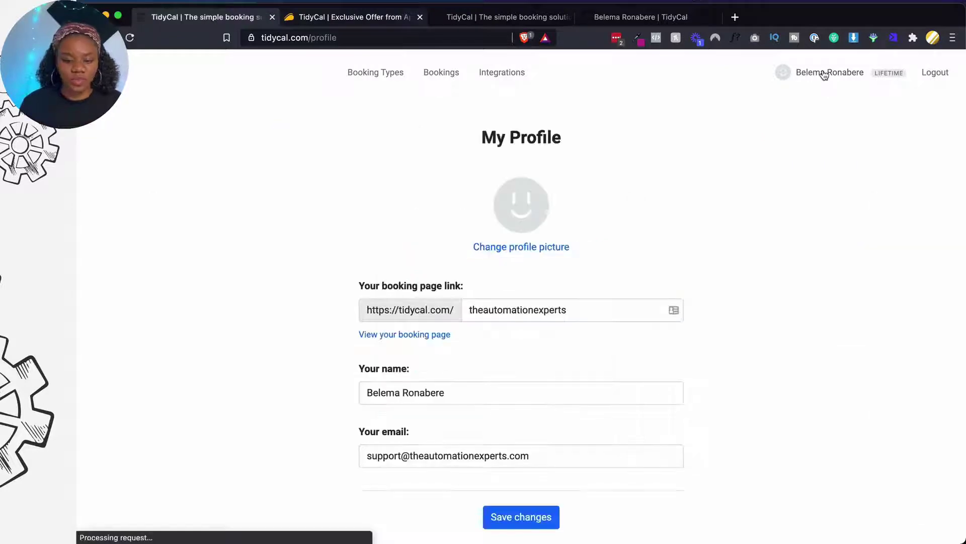
{"action": "scroll", "coordinate": [586, 179], "scroll_direction": "down", "scroll_amount": 1}
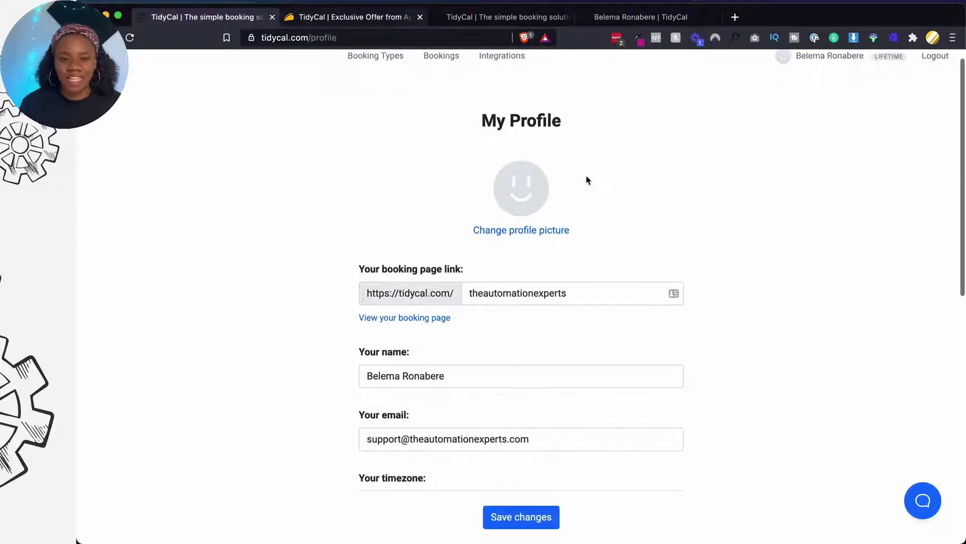
{"action": "left_click", "coordinate": [498, 233]}
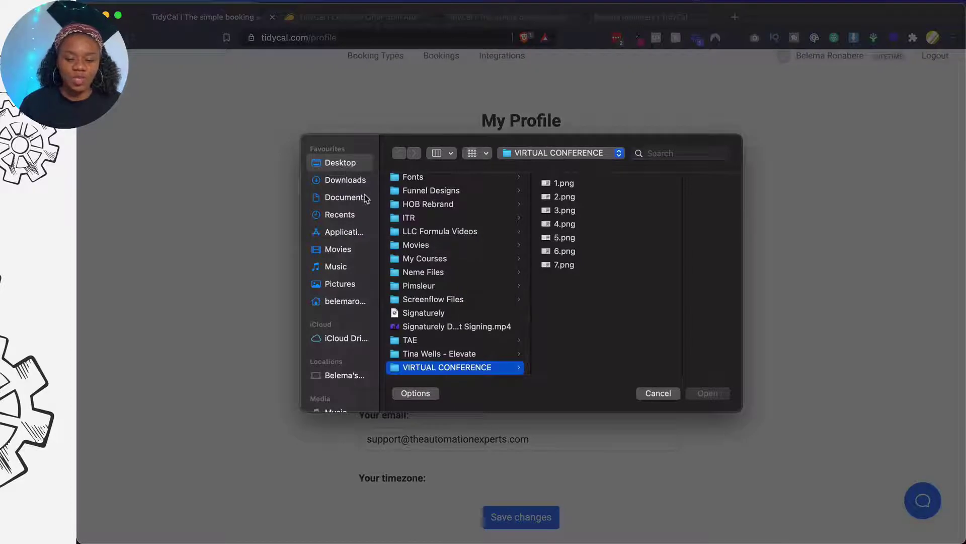
{"action": "scroll", "coordinate": [453, 211], "scroll_direction": "up", "scroll_amount": 10}
{"action": "left_click", "coordinate": [434, 154]}
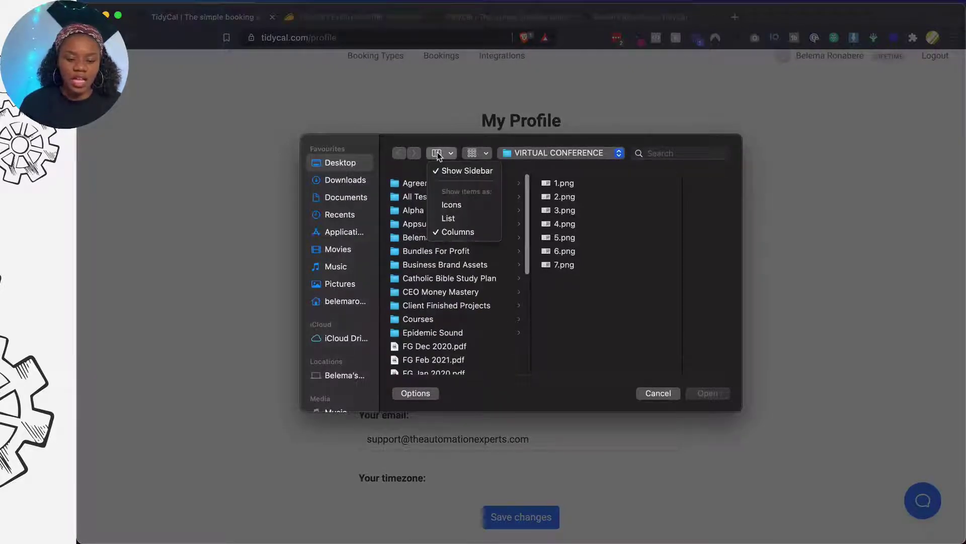
{"action": "left_click", "coordinate": [453, 205]}
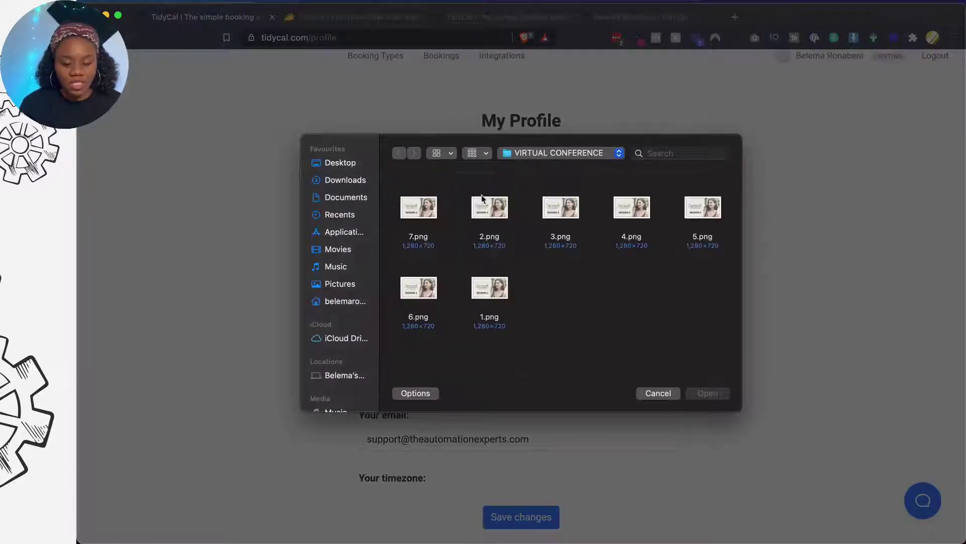
{"action": "left_click", "coordinate": [341, 163]}
{"action": "scroll", "coordinate": [602, 267], "scroll_direction": "down", "scroll_amount": 3}
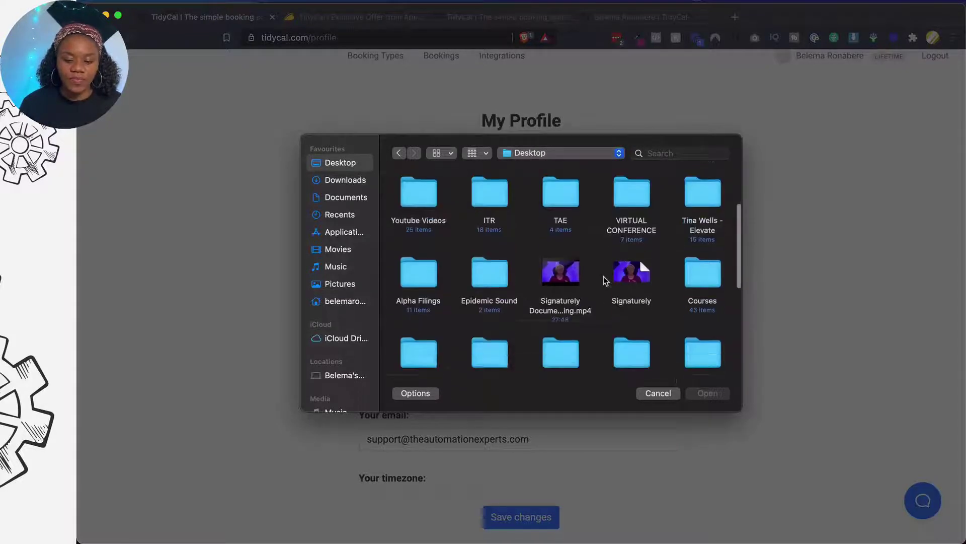
{"action": "left_click", "coordinate": [561, 194]}
{"action": "double_click", "coordinate": [562, 193]}
{"action": "left_click", "coordinate": [491, 222]}
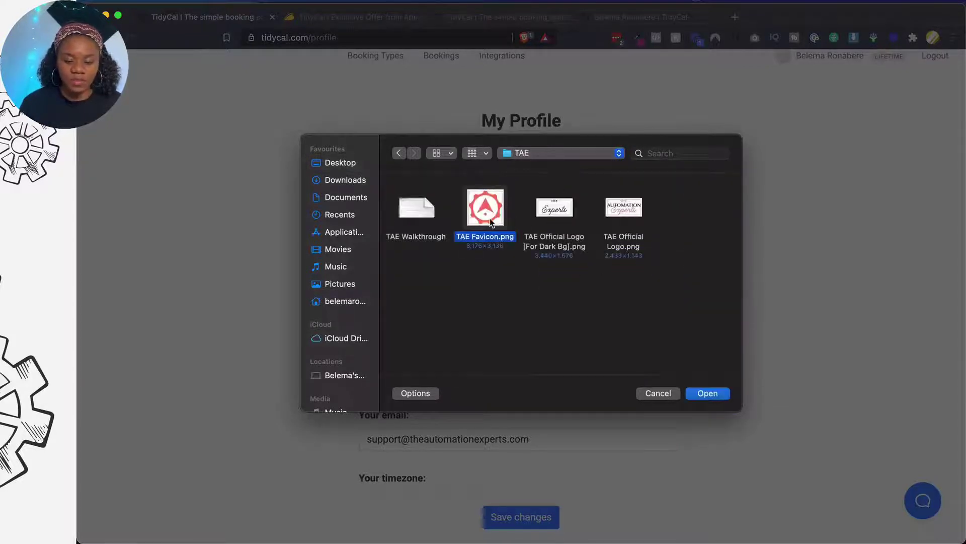
{"action": "left_click", "coordinate": [708, 395]}
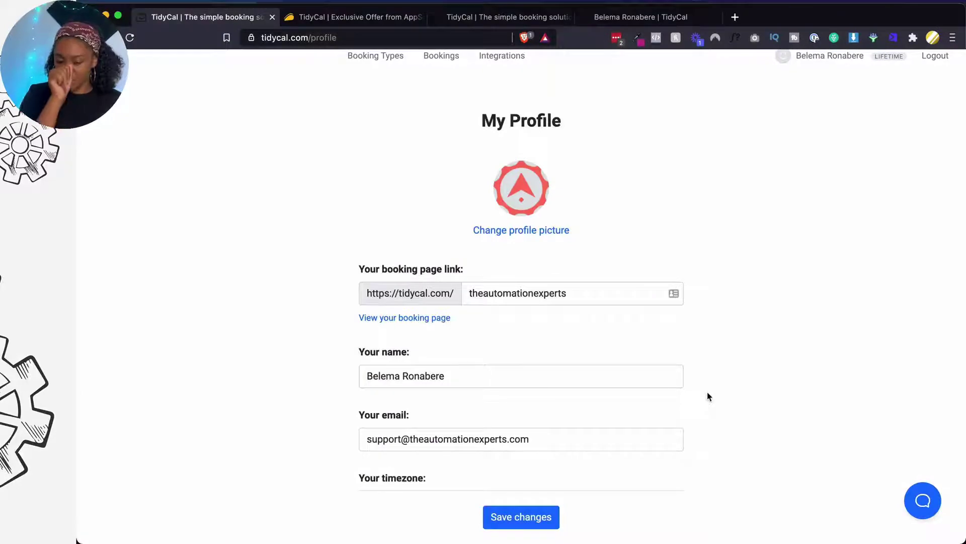
Set the profile timezone to America/Caracas
{"action": "scroll", "coordinate": [494, 356], "scroll_direction": "down", "scroll_amount": 1}
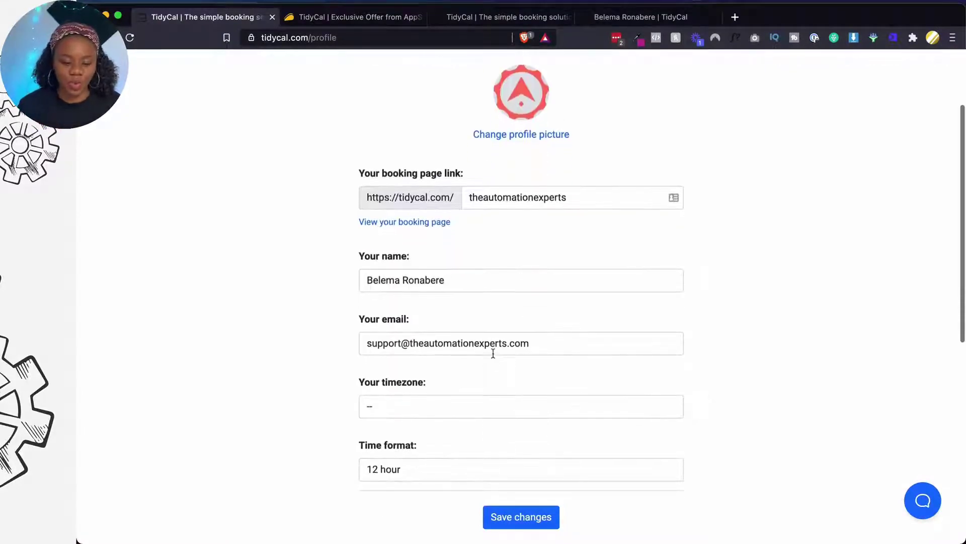
{"action": "scroll", "coordinate": [494, 353], "scroll_direction": "down", "scroll_amount": 1}
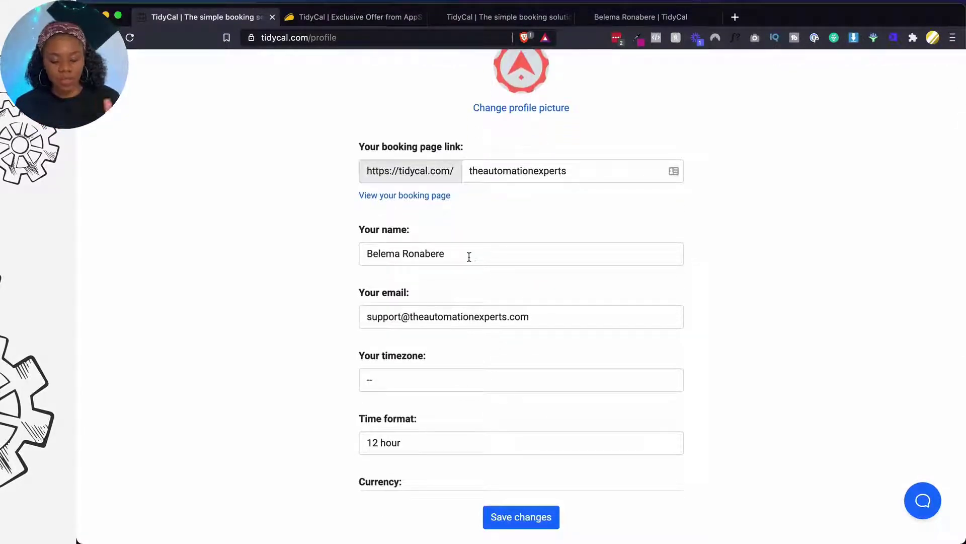
{"action": "scroll", "coordinate": [469, 256], "scroll_direction": "down", "scroll_amount": 3}
{"action": "left_click", "coordinate": [448, 291]}
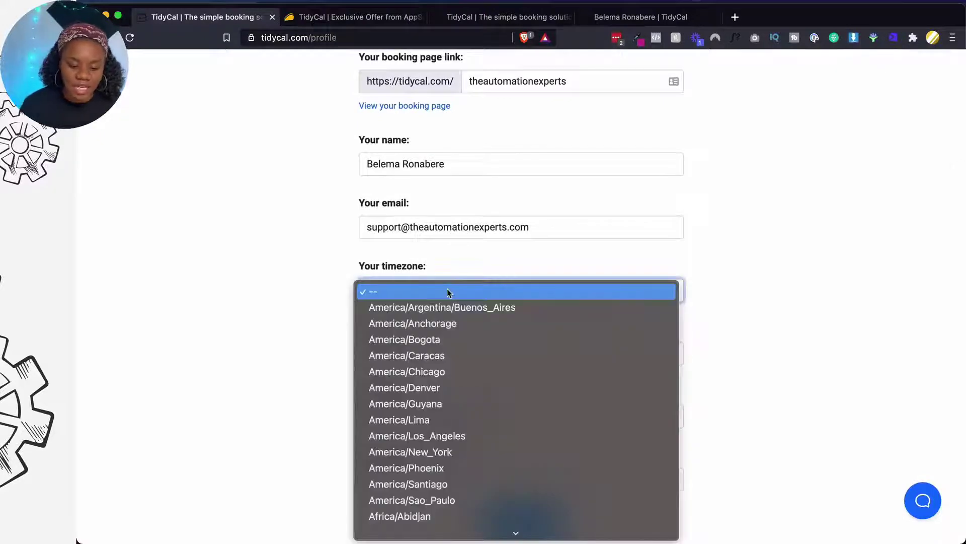
{"action": "scroll", "coordinate": [442, 470], "scroll_direction": "down", "scroll_amount": 6}
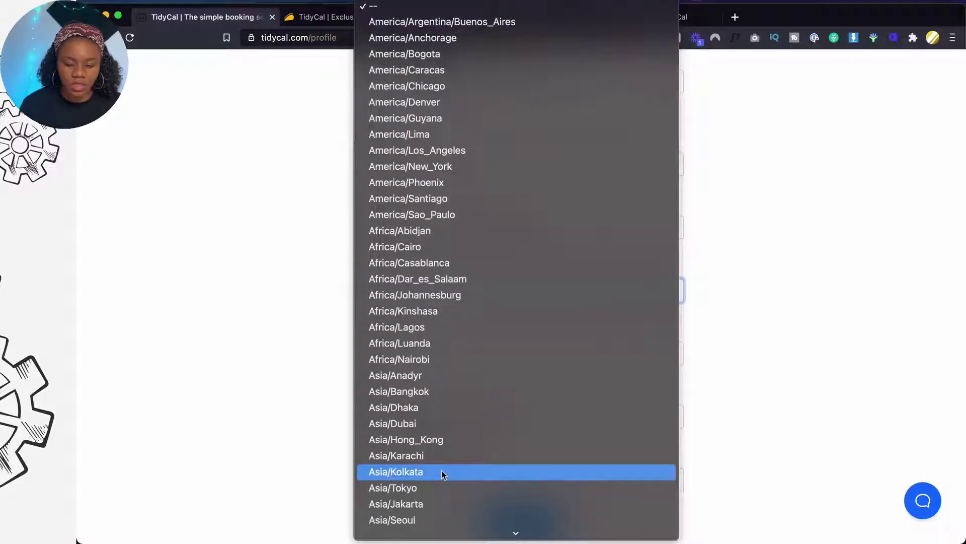
{"action": "left_click", "coordinate": [415, 72]}
Retitle the booking page 'The Automation Experts' and save the account changes
{"action": "scroll", "coordinate": [447, 322], "scroll_direction": "down", "scroll_amount": 2}
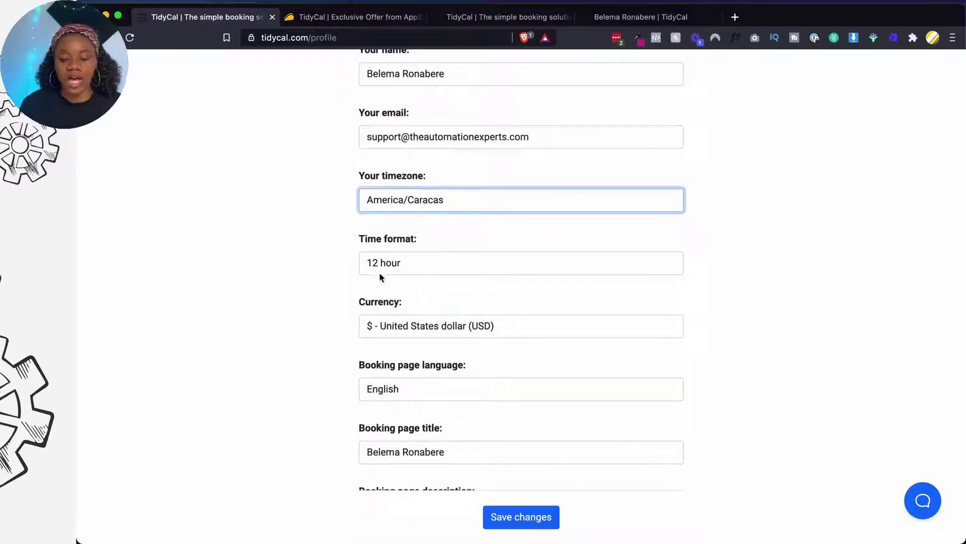
{"action": "scroll", "coordinate": [439, 285], "scroll_direction": "down", "scroll_amount": 2}
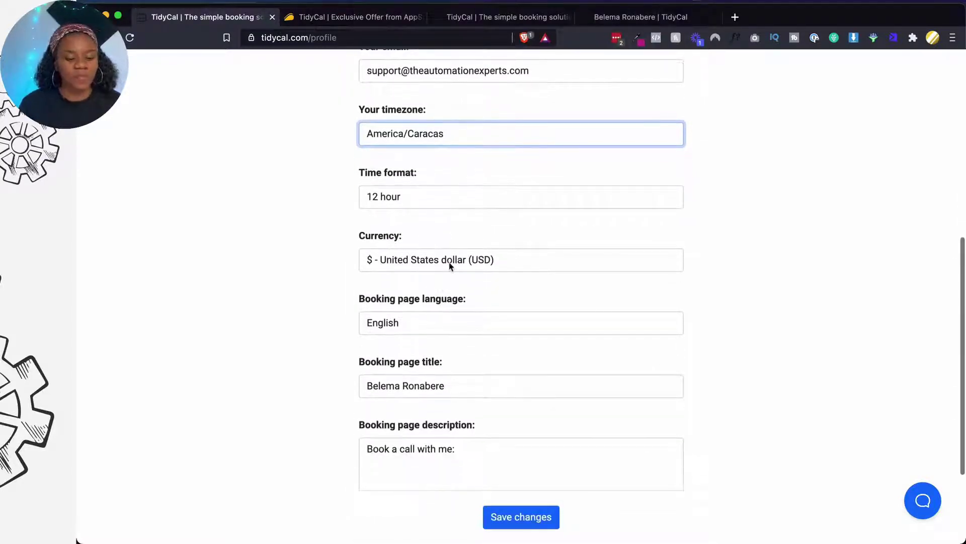
{"action": "scroll", "coordinate": [392, 266], "scroll_direction": "down", "scroll_amount": 3}
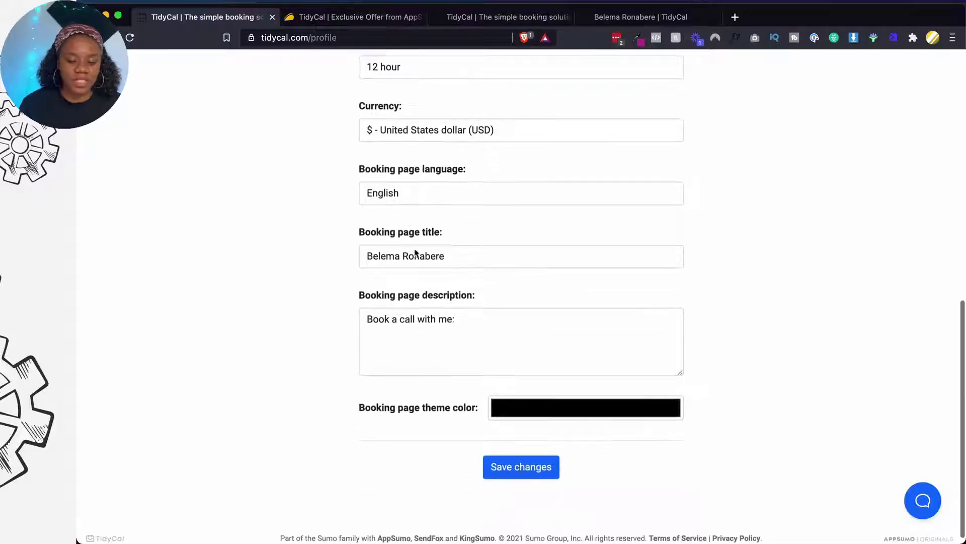
{"action": "left_click", "coordinate": [401, 262]}
{"action": "triple_click", "coordinate": [402, 262]}
{"action": "type", "text": "The Automation Experts"}
{"action": "scroll", "coordinate": [437, 319], "scroll_direction": "down", "scroll_amount": 1}
{"action": "left_click", "coordinate": [517, 456]}
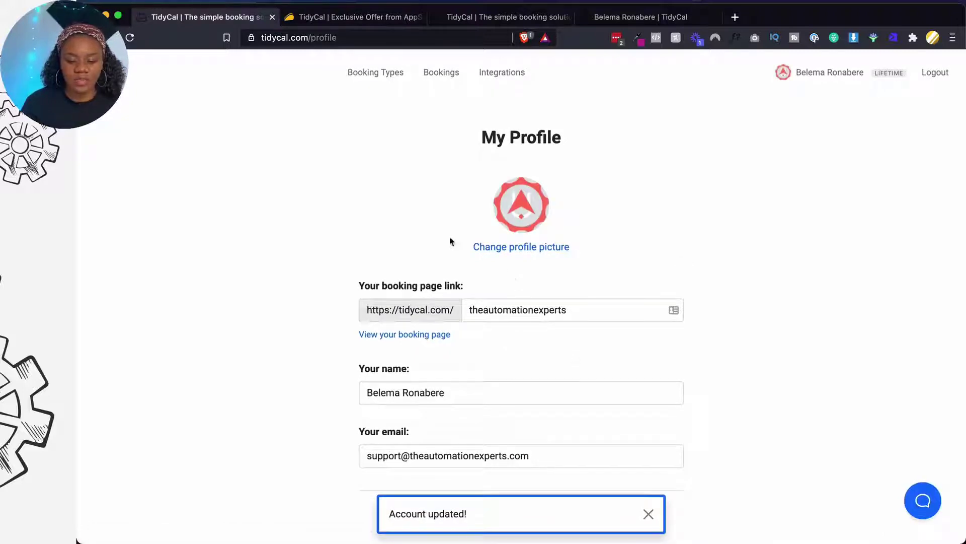
Return to the Booking Types page listing the 15, 30 and 60 Minute Meetings
{"action": "left_click", "coordinate": [388, 79]}
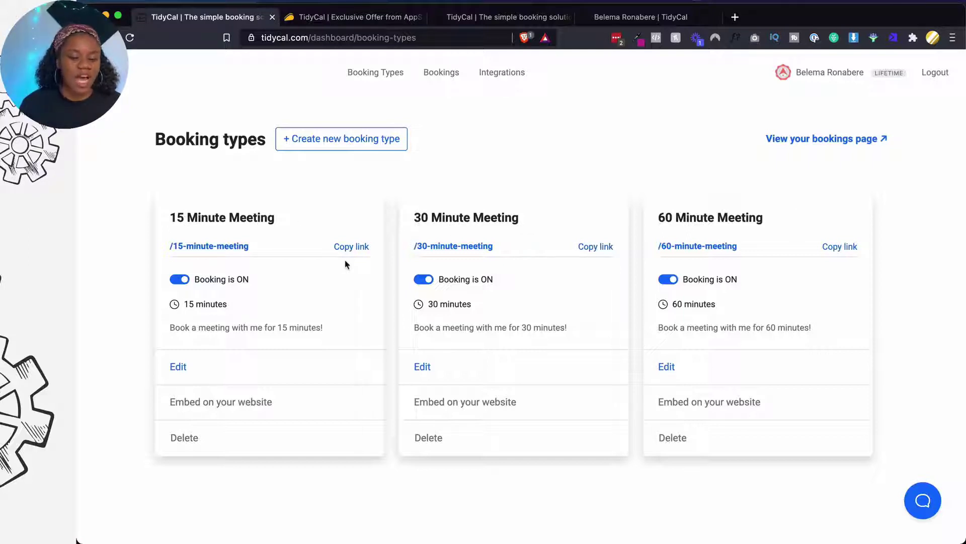
Rename the 15 Minute Meeting to 'Free Client Consult' with the link slug free-consult
{"action": "left_click", "coordinate": [180, 369]}
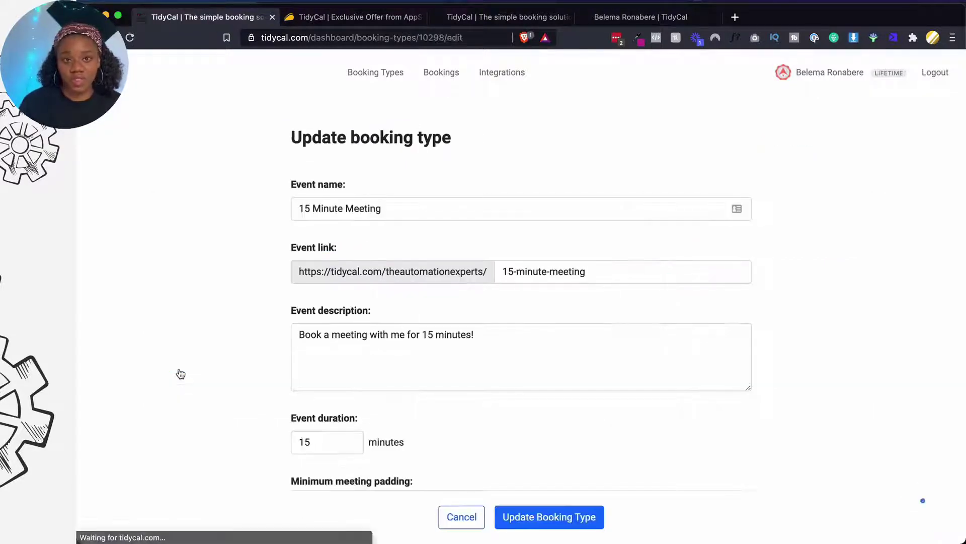
{"action": "left_click", "coordinate": [393, 209]}
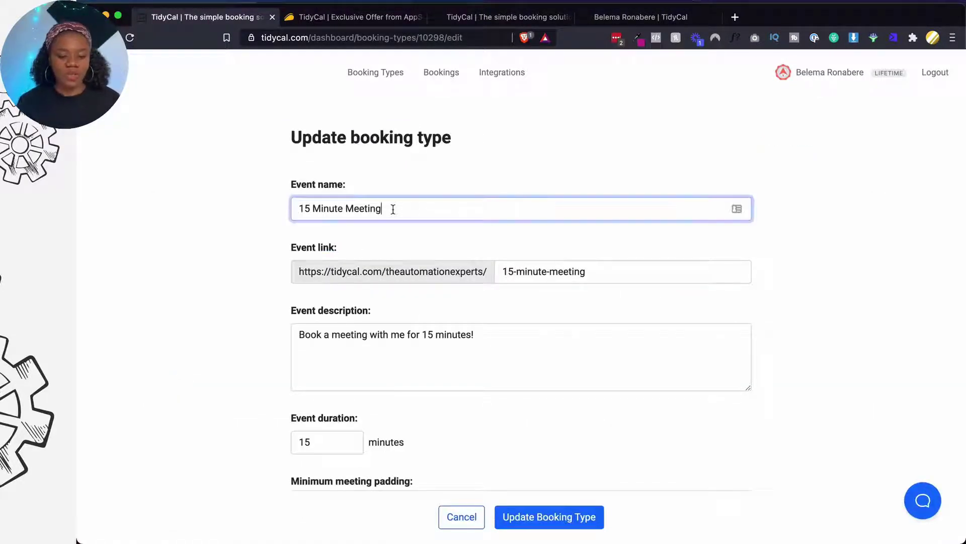
{"action": "key", "text": "super+a"}
{"action": "type", "text": "Free C"}
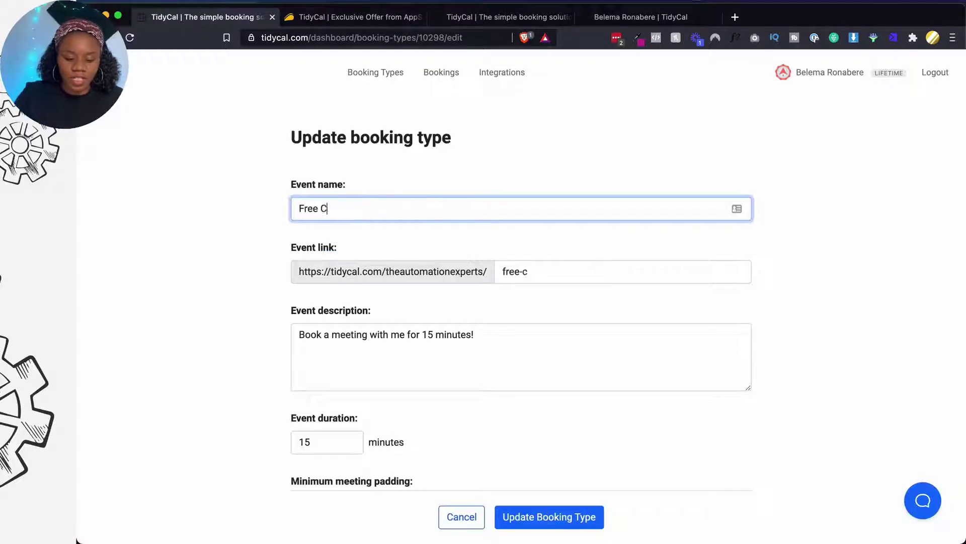
{"action": "type", "text": "lient Con"}
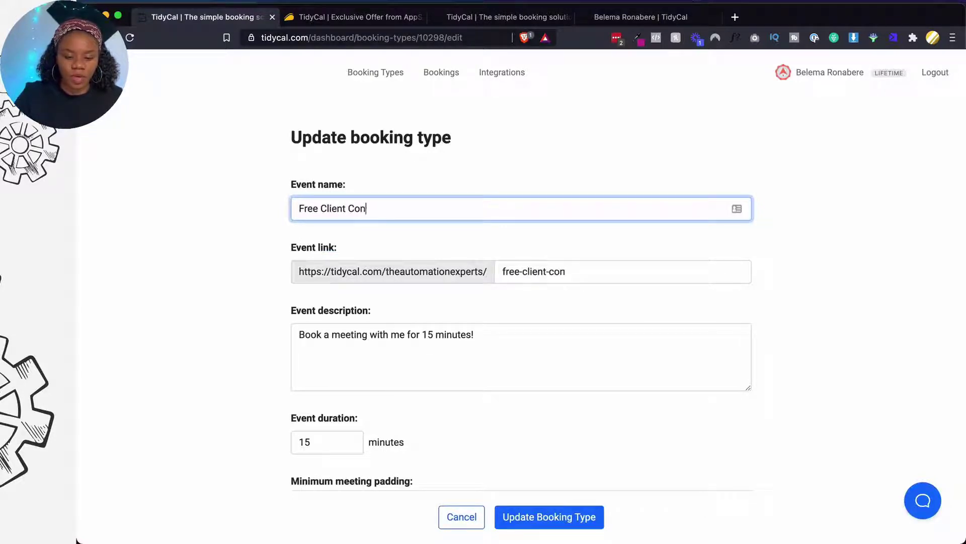
{"action": "type", "text": "sulat"}
{"action": "left_click", "coordinate": [538, 268]}
{"action": "double_click", "coordinate": [382, 208]}
{"action": "type", "text": "Consult"}
{"action": "double_click", "coordinate": [544, 271]}
{"action": "type", "text": "c"}
{"action": "key", "text": "BackSpace"}
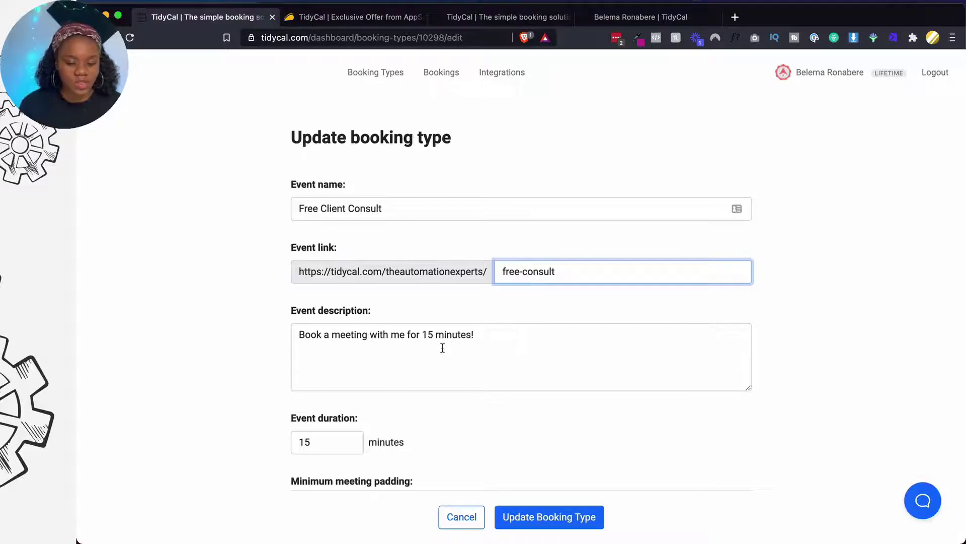
Replace the description with 'Let's chat about your tech and automation needs. Pick a time…'
{"action": "left_click", "coordinate": [442, 347]}
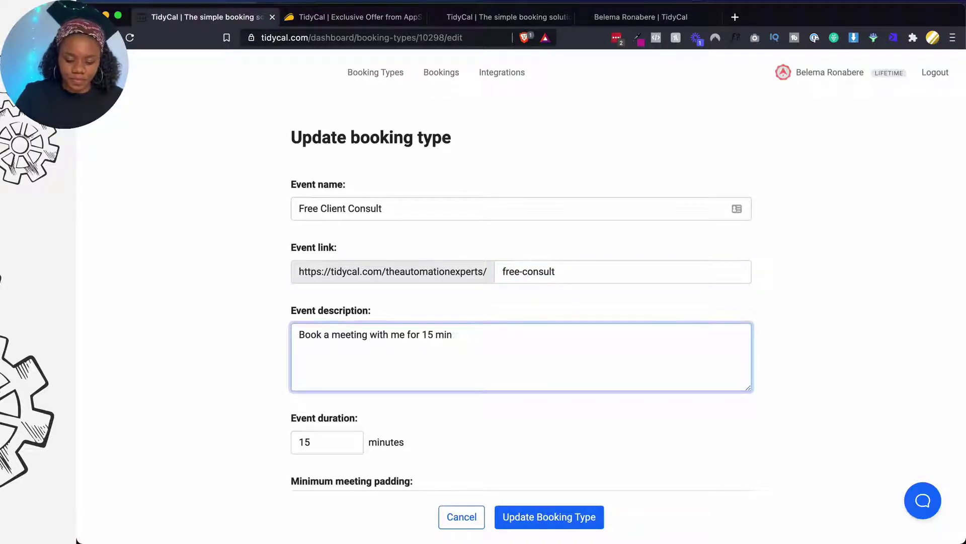
{"action": "key", "text": "super+a"}
{"action": "type", "text": "B"}
{"action": "key", "text": "BackSpace"}
{"action": "type", "text": "Let's"}
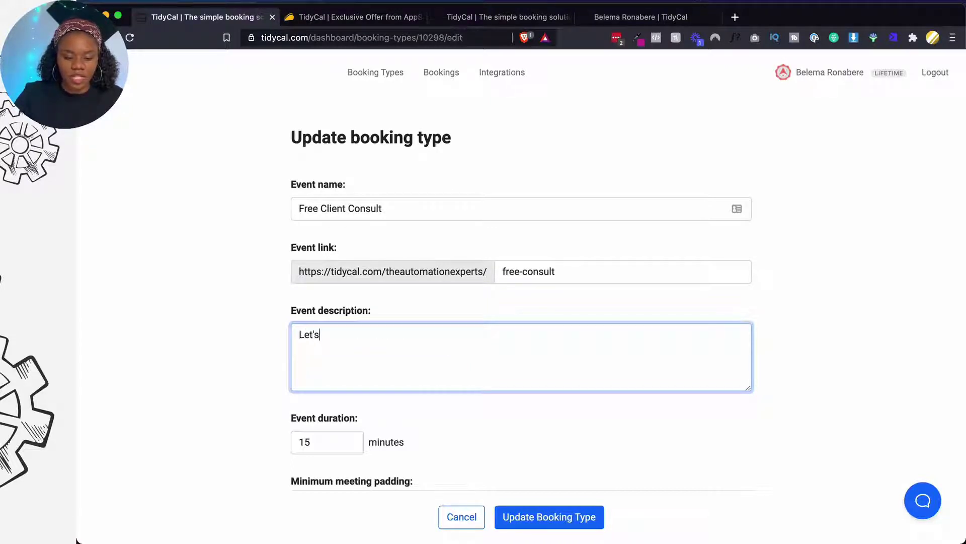
{"action": "type", "text": " chat about your"}
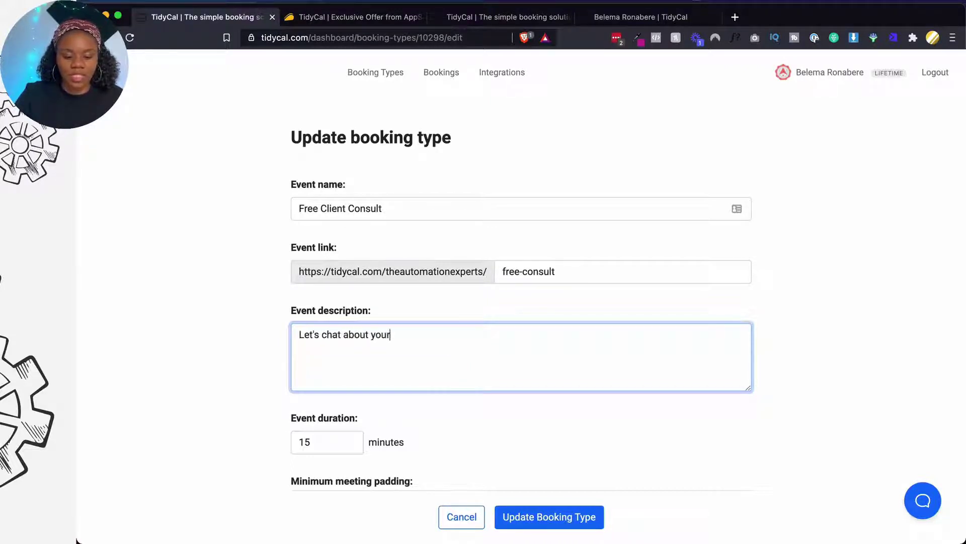
{"action": "type", "text": " tech and automatio"}
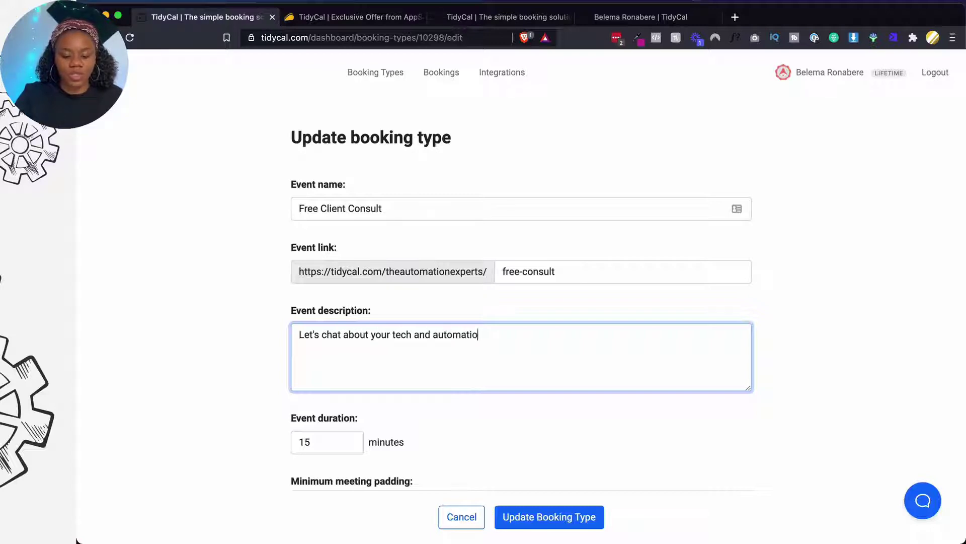
{"action": "type", "text": "n needs"}
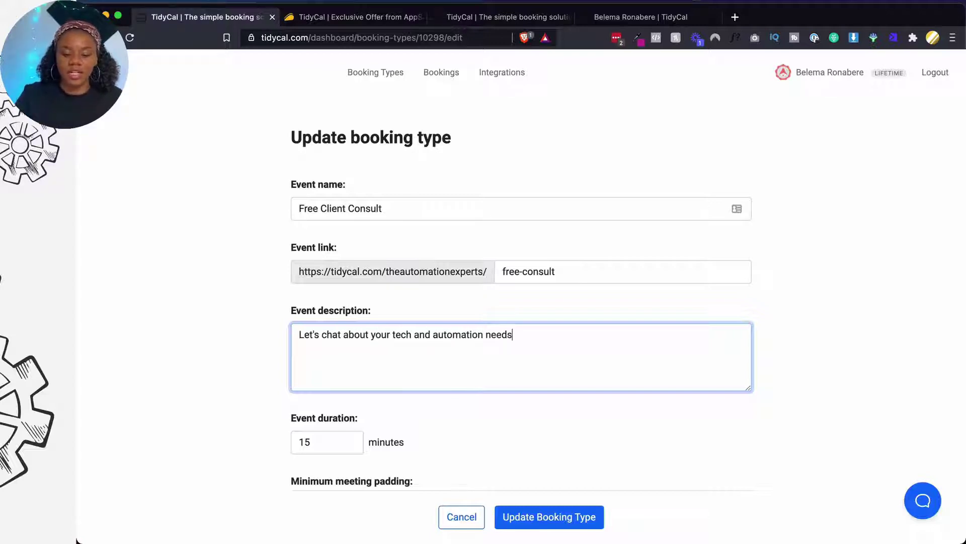
{"action": "type", "text": ". Pick a tim"}
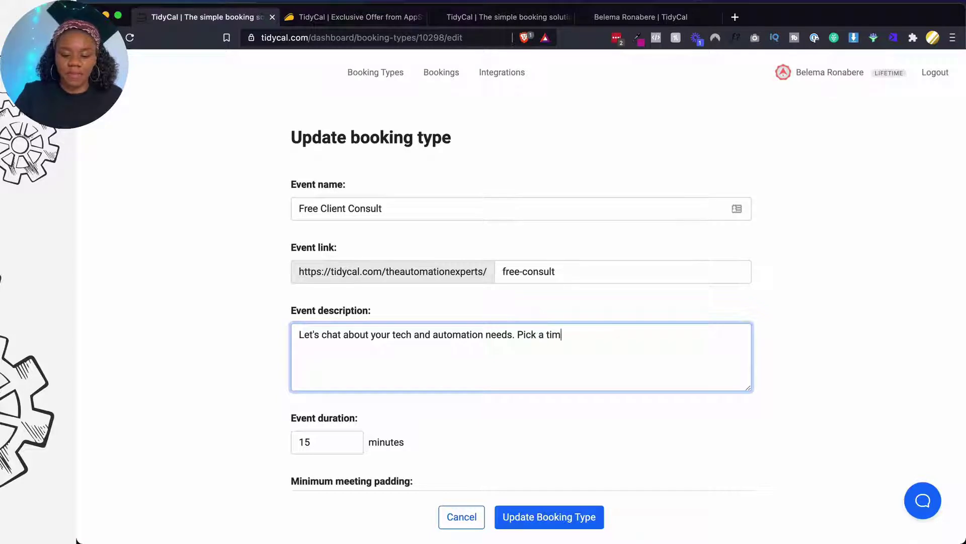
{"action": "type", "text": "e that works for "}
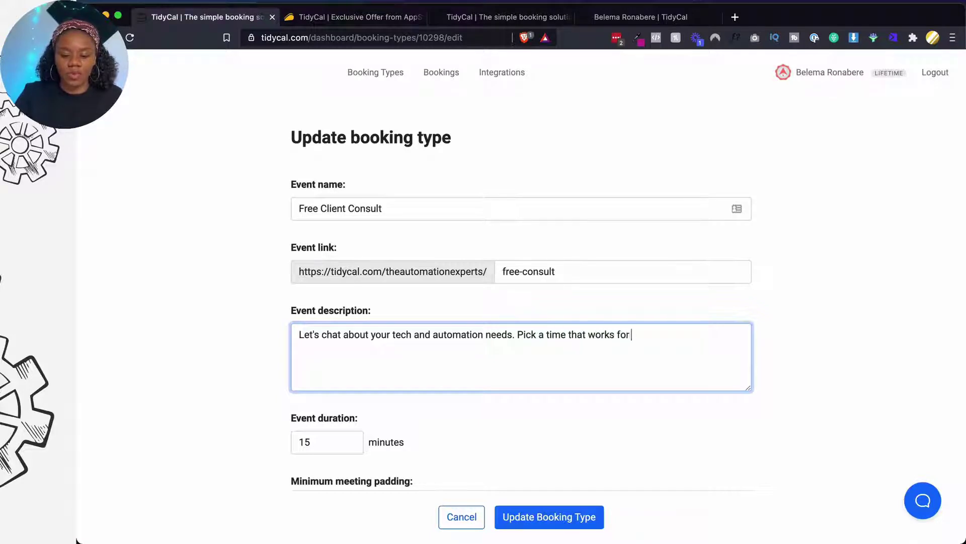
{"action": "type", "text": "you below."}
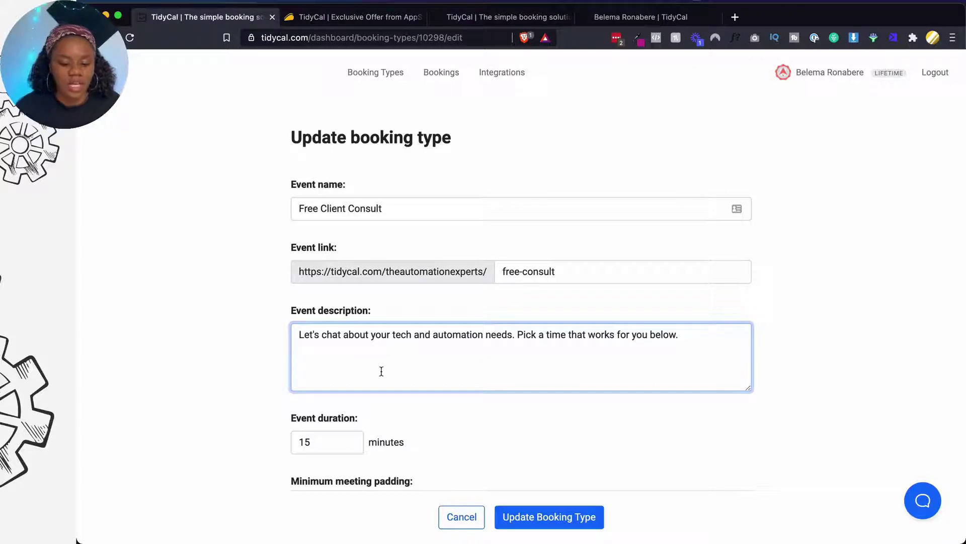
Set the event duration to 30 minutes and the minimum meeting padding to 20 minutes
{"action": "scroll", "coordinate": [381, 372], "scroll_direction": "down", "scroll_amount": 3}
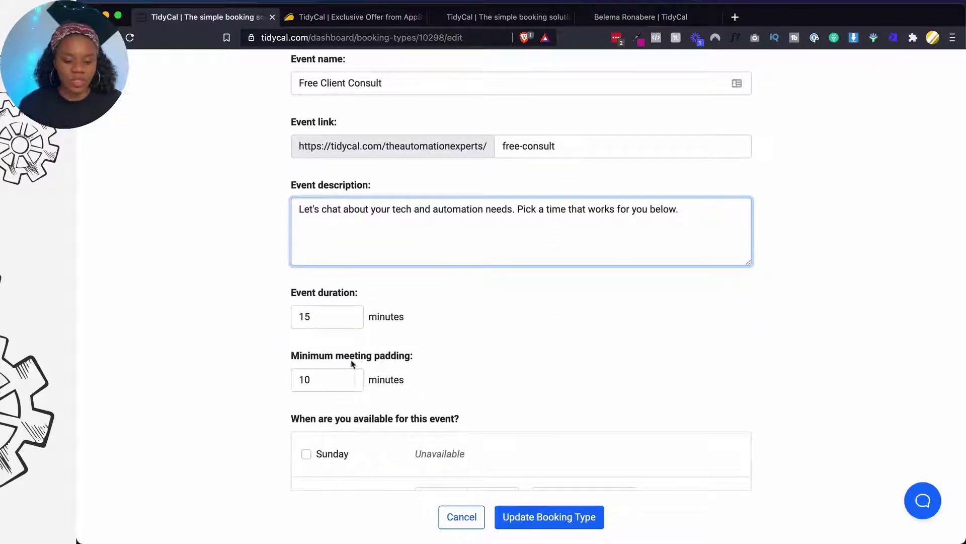
{"action": "left_click", "coordinate": [319, 320]}
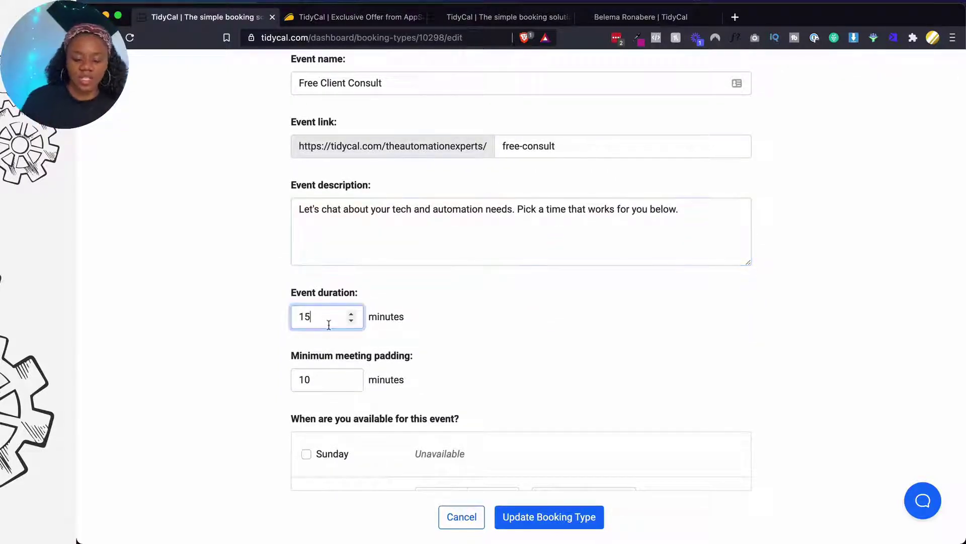
{"action": "key", "text": "BackSpace"}
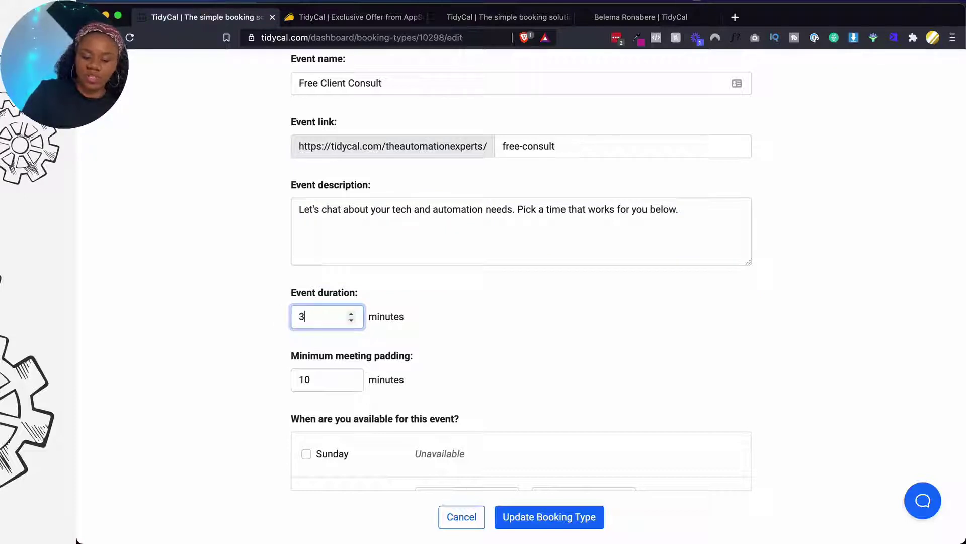
{"action": "scroll", "coordinate": [385, 356], "scroll_direction": "down", "scroll_amount": 2}
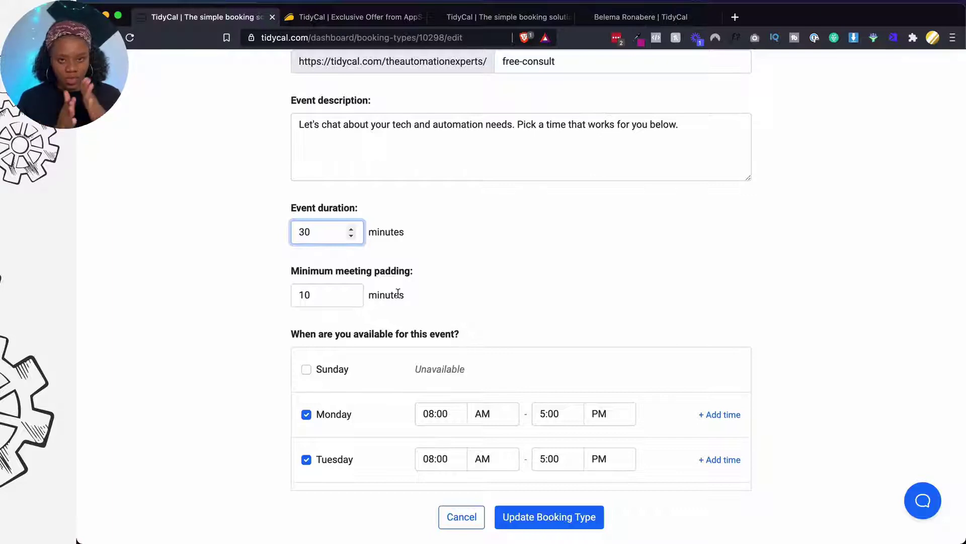
{"action": "left_click", "coordinate": [309, 297]}
{"action": "key", "text": "BackSpace"}
{"action": "key", "text": "BackSpace"}
{"action": "type", "text": "2"}
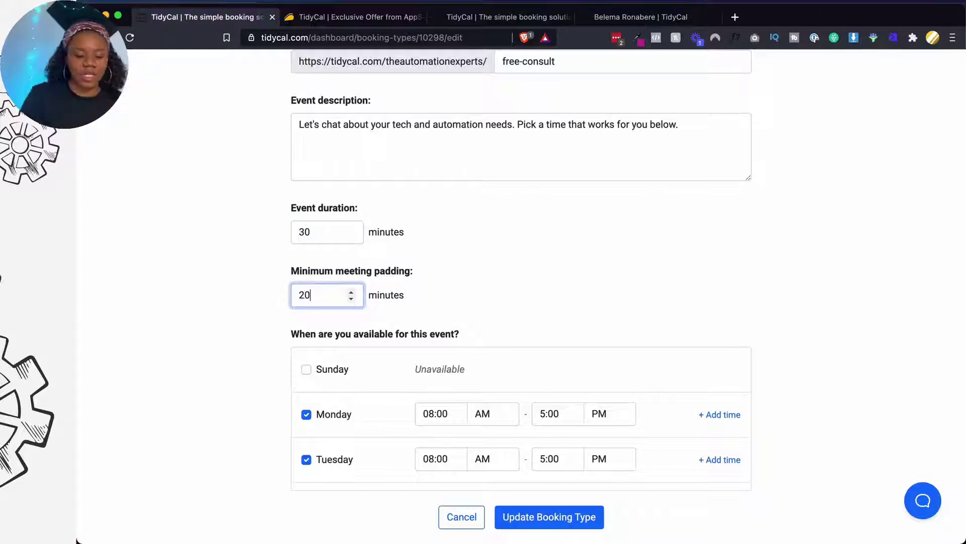
{"action": "left_click", "coordinate": [223, 353]}
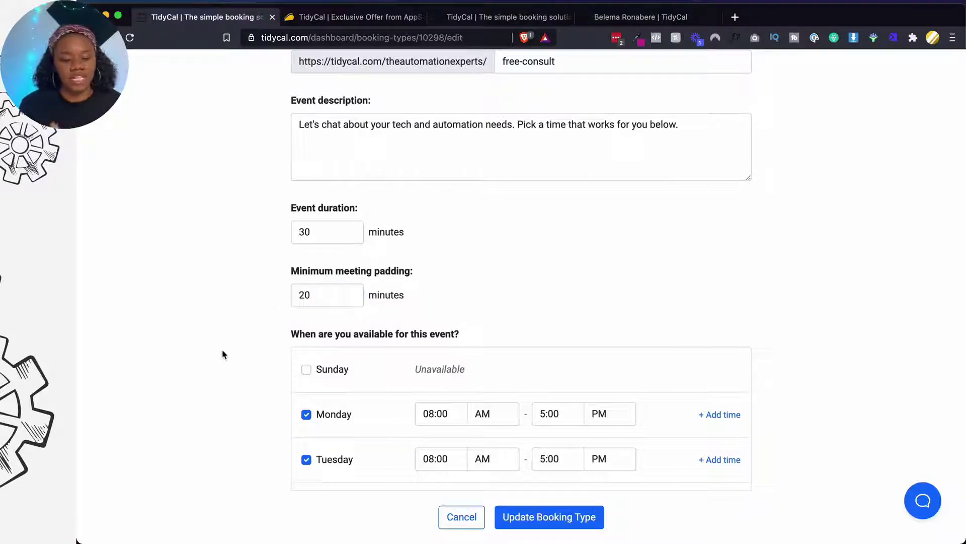
Change Monday's availability to run from 9:00 AM to 3:00 PM
{"action": "scroll", "coordinate": [354, 355], "scroll_direction": "down", "scroll_amount": 2}
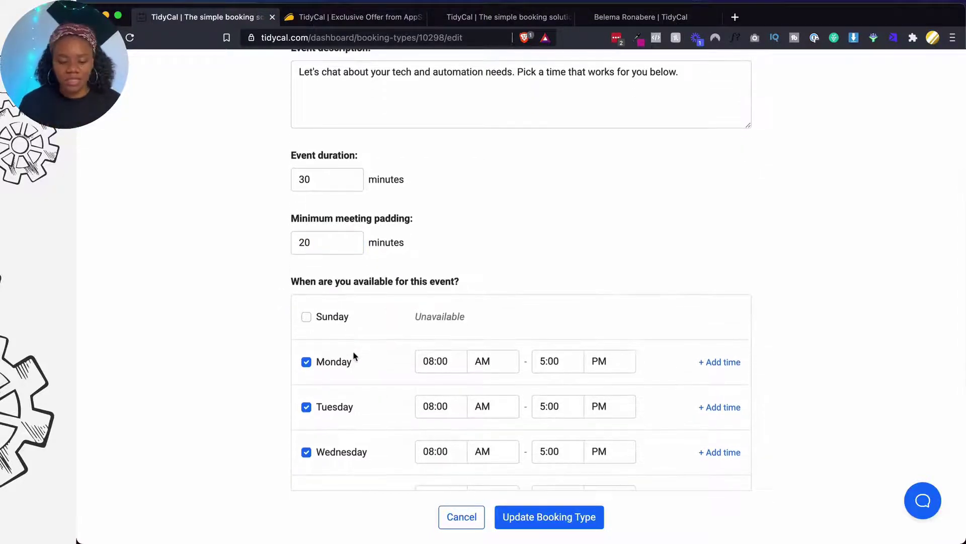
{"action": "scroll", "coordinate": [354, 356], "scroll_direction": "down", "scroll_amount": 7}
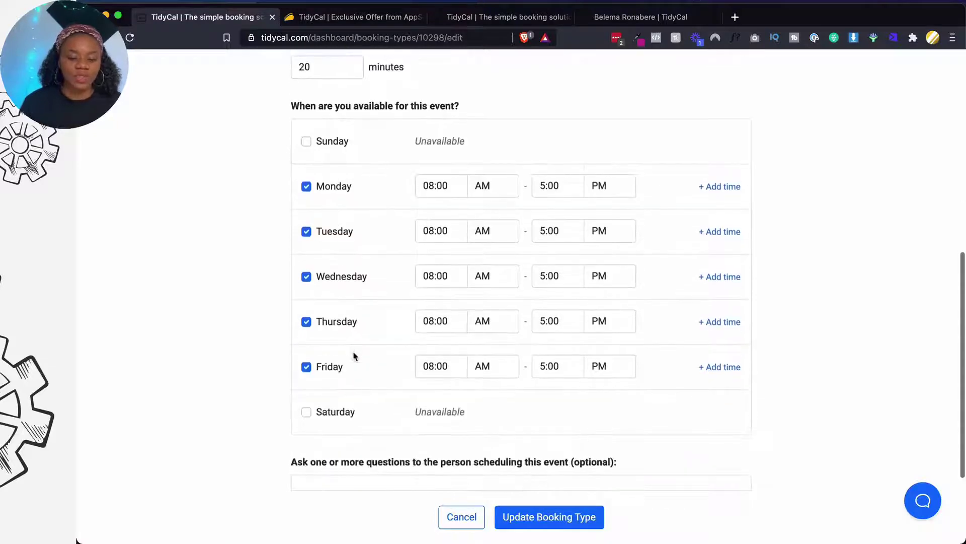
{"action": "scroll", "coordinate": [373, 381], "scroll_direction": "down", "scroll_amount": 3}
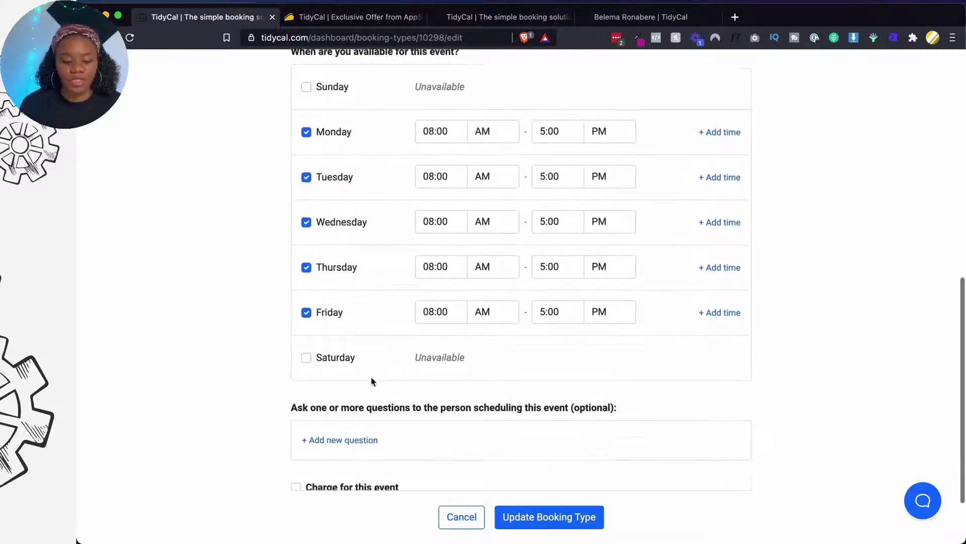
{"action": "scroll", "coordinate": [371, 378], "scroll_direction": "up", "scroll_amount": 9}
{"action": "scroll", "coordinate": [340, 327], "scroll_direction": "down", "scroll_amount": 3}
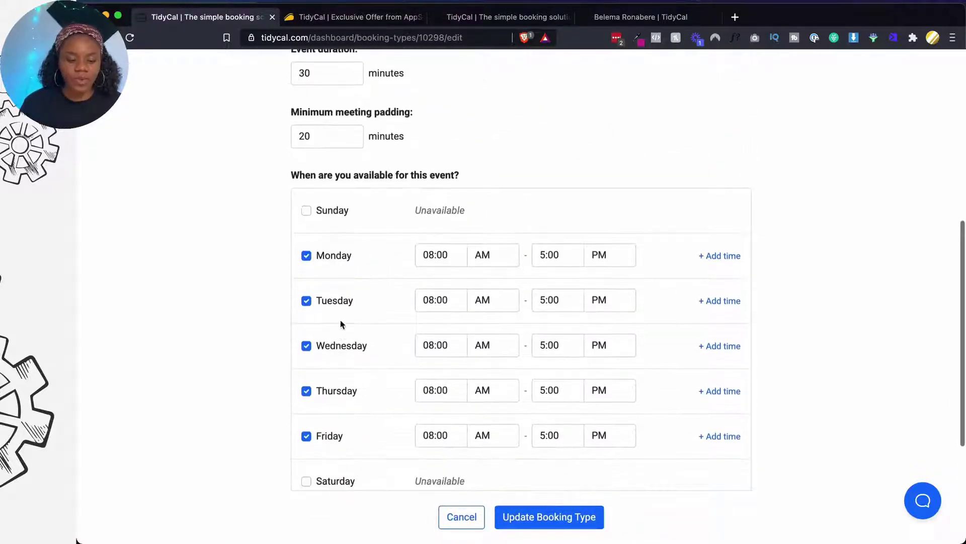
{"action": "scroll", "coordinate": [331, 444], "scroll_direction": "down", "scroll_amount": 3}
{"action": "scroll", "coordinate": [332, 444], "scroll_direction": "up", "scroll_amount": 2}
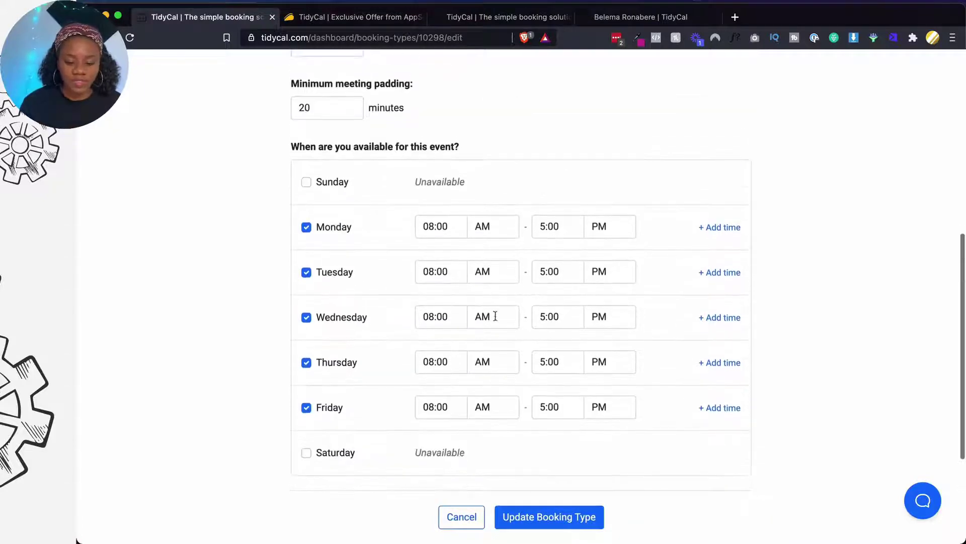
{"action": "left_click", "coordinate": [441, 226]}
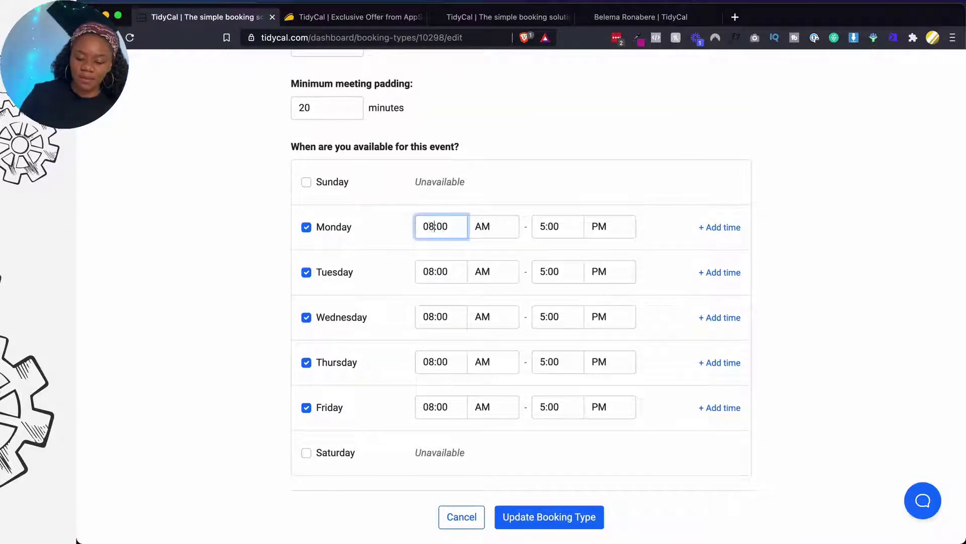
{"action": "key", "text": "BackSpace"}
{"action": "type", "text": "9"}
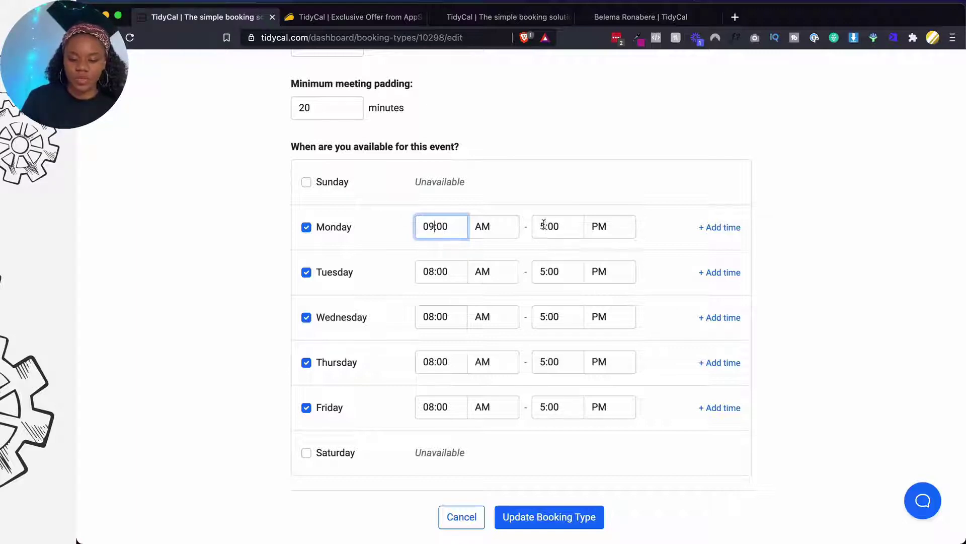
{"action": "left_click", "coordinate": [544, 225]}
{"action": "key", "text": "BackSpace"}
{"action": "type", "text": "3"}
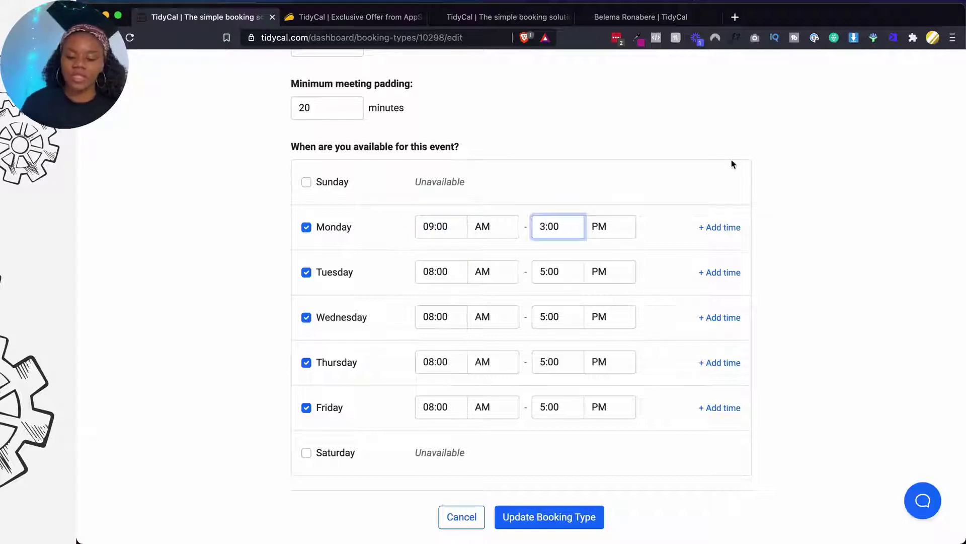
{"action": "left_click", "coordinate": [704, 180]}
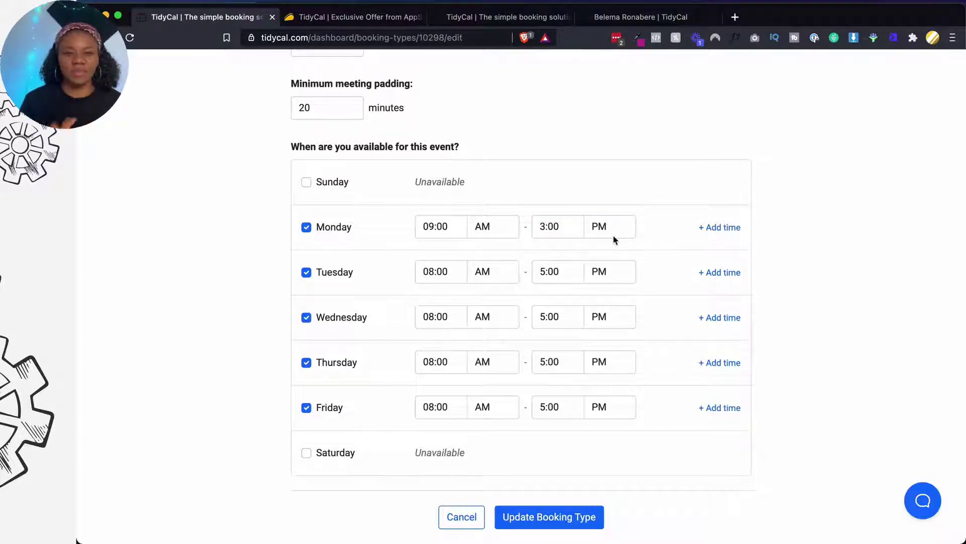
Add a second Monday window, ending the first at 12:00 PM and setting the second to 1:00–3:00 PM
{"action": "left_click", "coordinate": [716, 229]}
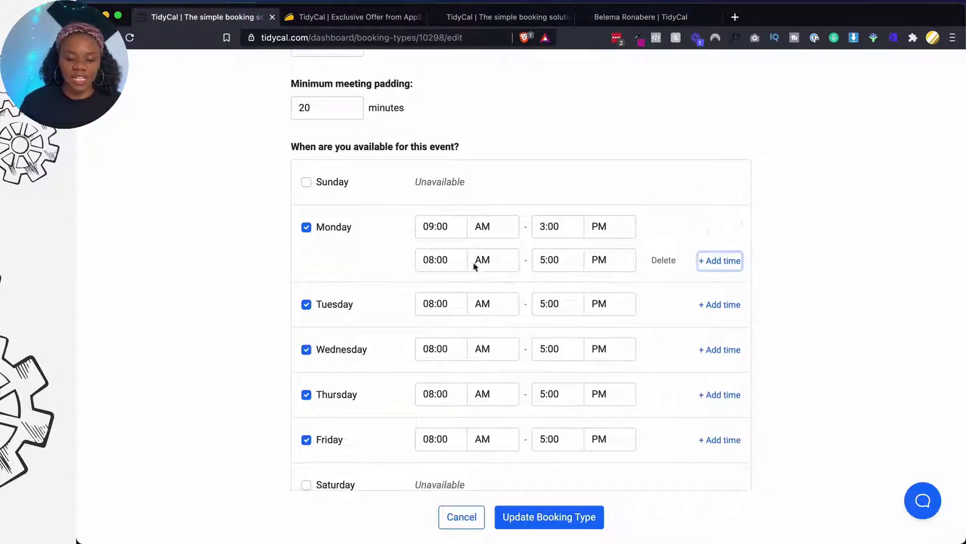
{"action": "left_click", "coordinate": [541, 227]}
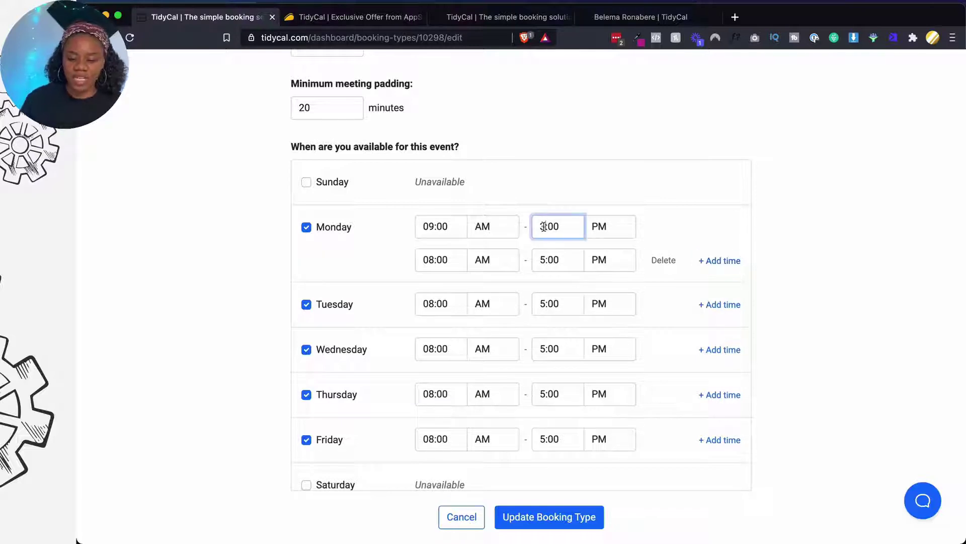
{"action": "key", "text": "BackSpace"}
{"action": "type", "text": "12"}
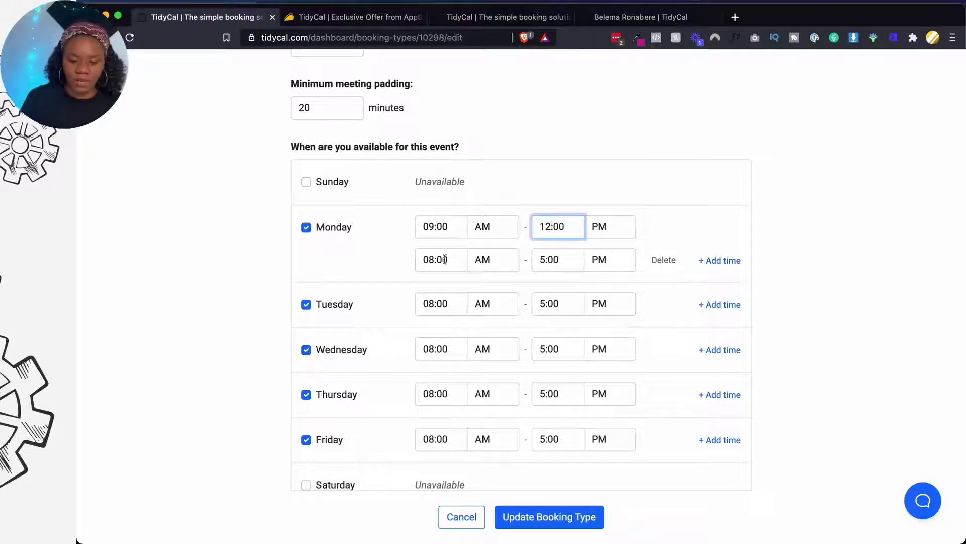
{"action": "left_click", "coordinate": [432, 259]}
{"action": "key", "text": "BackSpace"}
{"action": "type", "text": "1"}
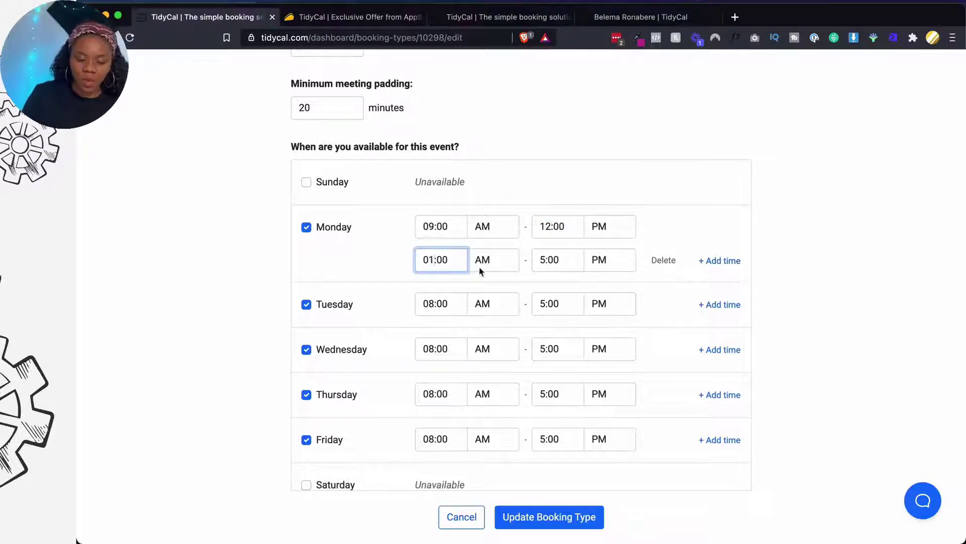
{"action": "left_click", "coordinate": [481, 271]}
{"action": "left_click", "coordinate": [486, 276]}
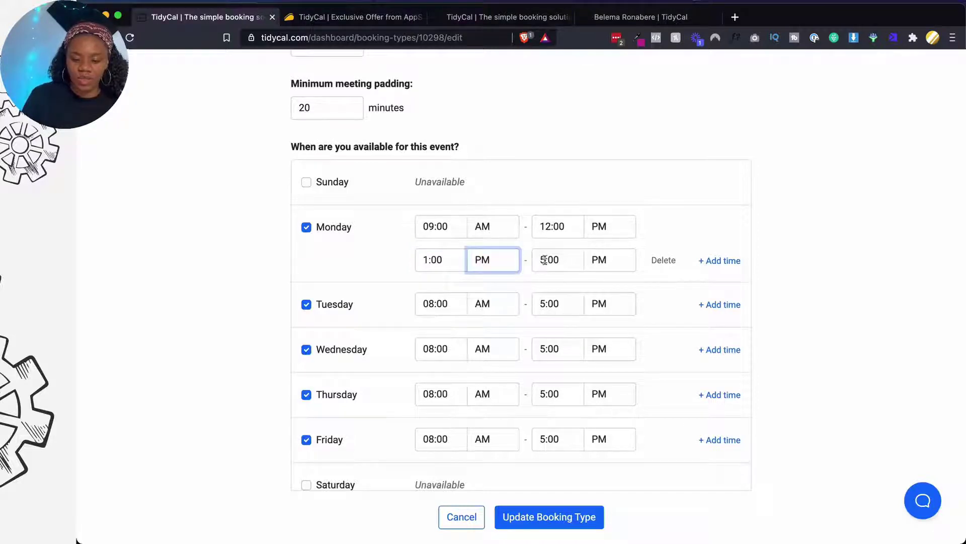
{"action": "left_click", "coordinate": [544, 259]}
{"action": "key", "text": "BackSpace"}
{"action": "type", "text": "3"}
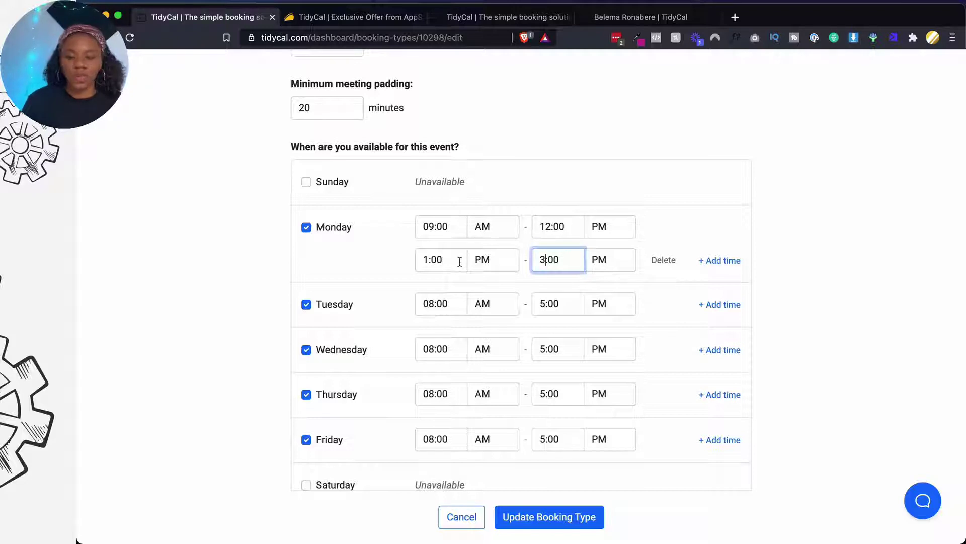
{"action": "scroll", "coordinate": [460, 262], "scroll_direction": "down", "scroll_amount": 3}
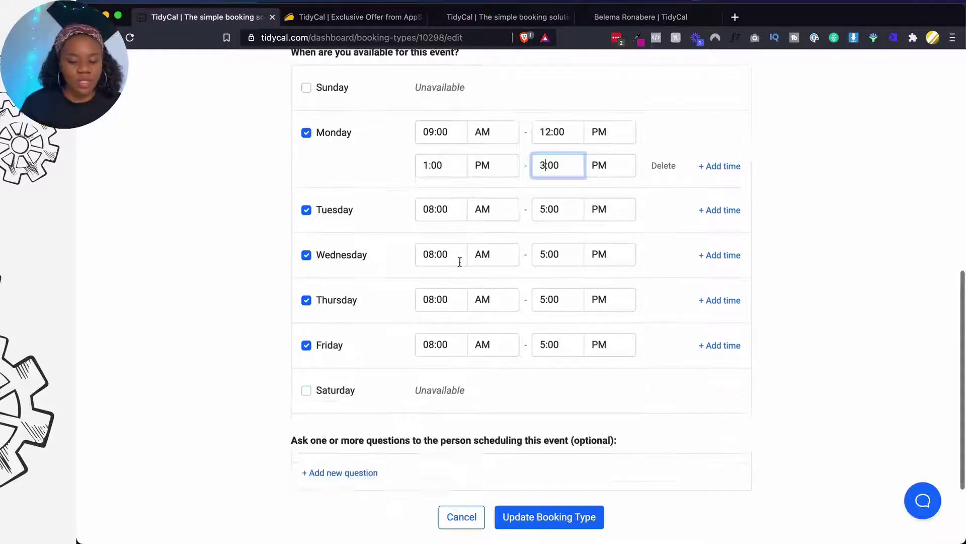
{"action": "scroll", "coordinate": [459, 262], "scroll_direction": "up", "scroll_amount": 1}
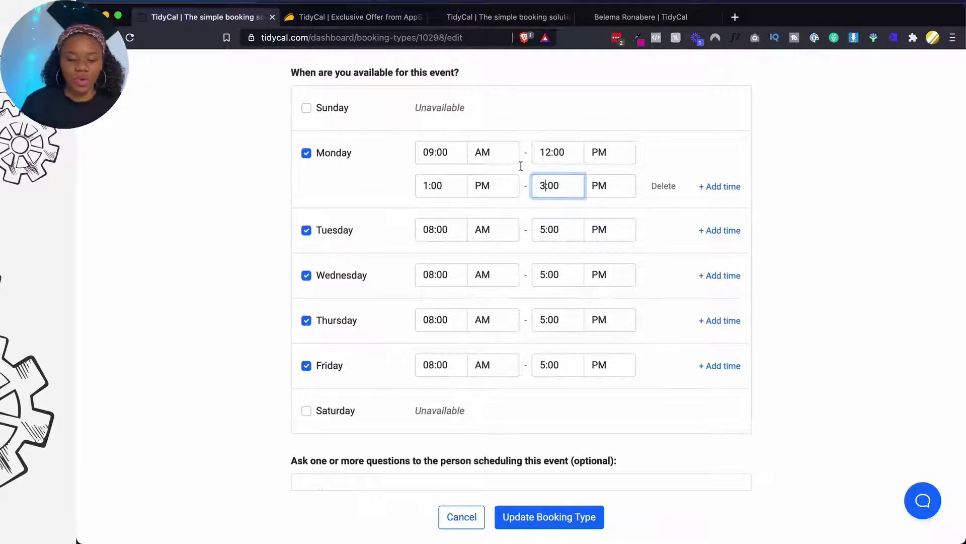
Change the Tuesday, Wednesday, Thursday and Friday start times to 9:00 AM
{"action": "left_click", "coordinate": [432, 232]}
{"action": "key", "text": "BackSpace"}
{"action": "type", "text": "9"}
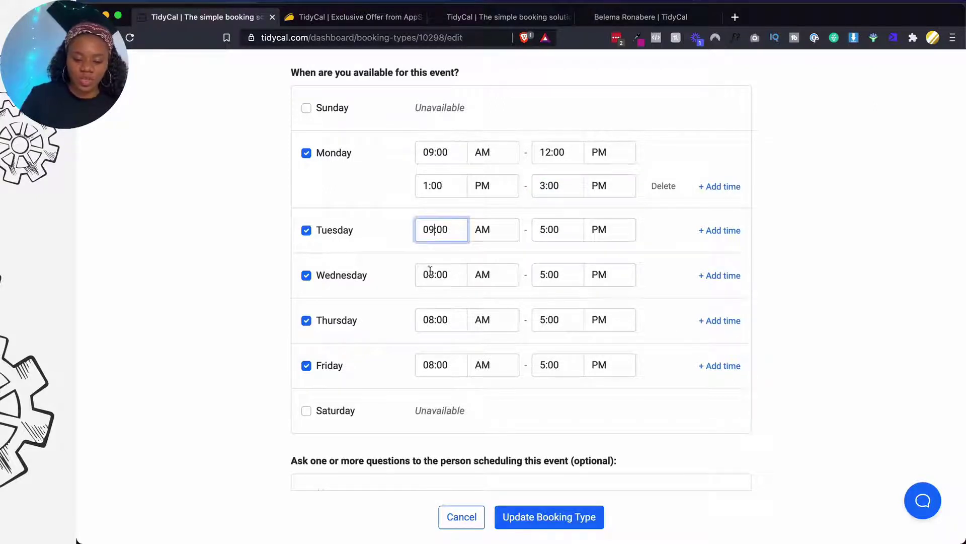
{"action": "left_click", "coordinate": [431, 273]}
{"action": "key", "text": "BackSpace"}
{"action": "type", "text": "9"}
{"action": "left_click", "coordinate": [436, 320]}
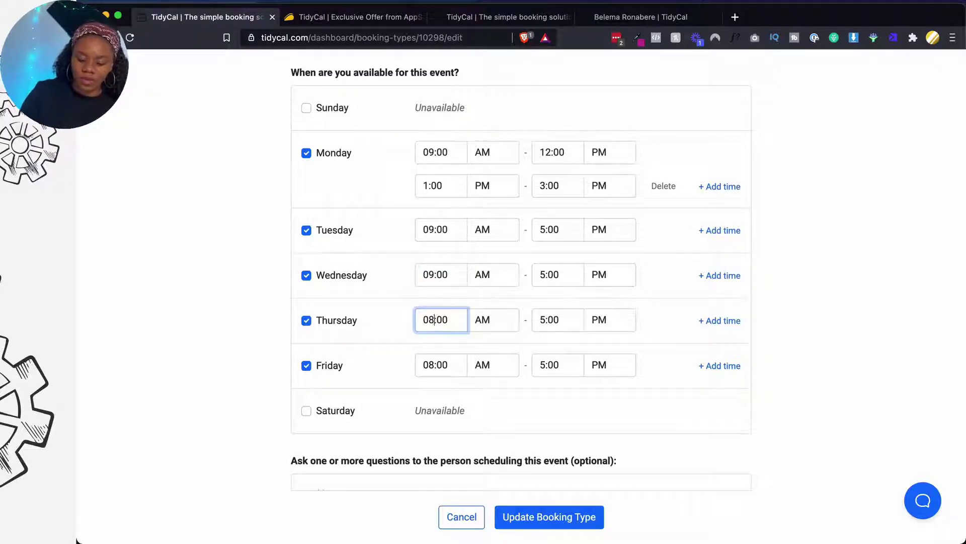
{"action": "key", "text": "BackSpace"}
{"action": "type", "text": "9"}
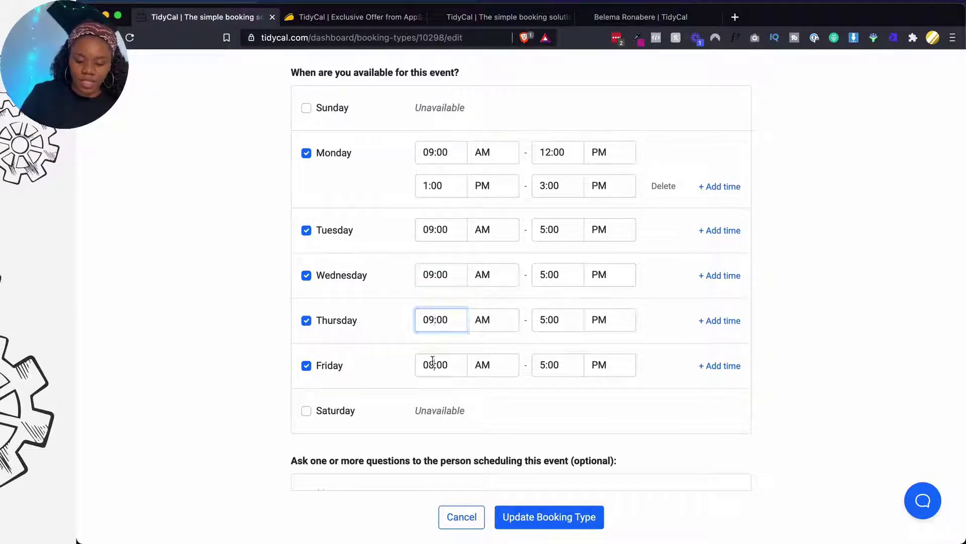
{"action": "left_click", "coordinate": [433, 361]}
{"action": "key", "text": "BackSpace"}
{"action": "type", "text": "9"}
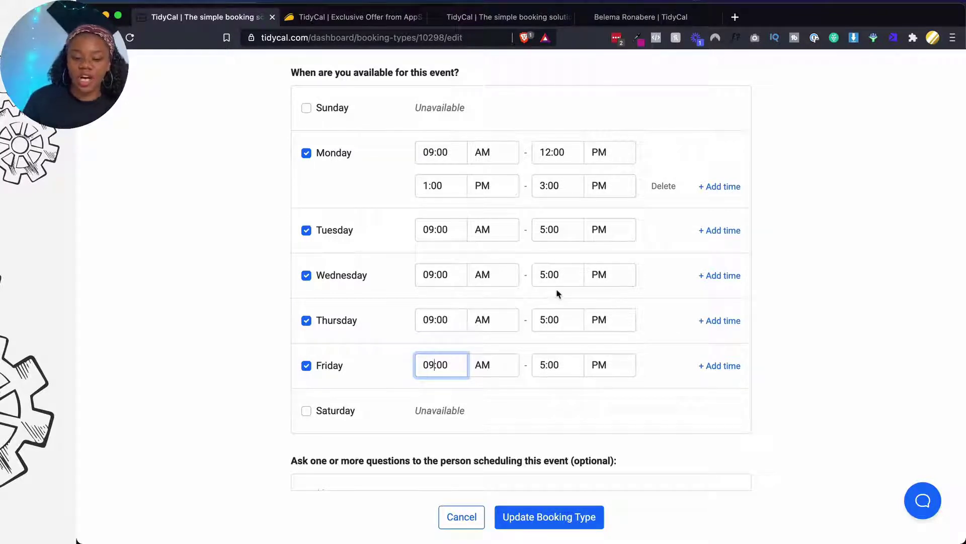
Set Friday's end time to 1:00 PM and Tuesday–Thursday end times to 3:00 PM
{"action": "left_click", "coordinate": [544, 366]}
{"action": "key", "text": "BackSpace"}
{"action": "type", "text": "1"}
{"action": "left_click", "coordinate": [544, 320]}
{"action": "key", "text": "BackSpace"}
{"action": "type", "text": "3"}
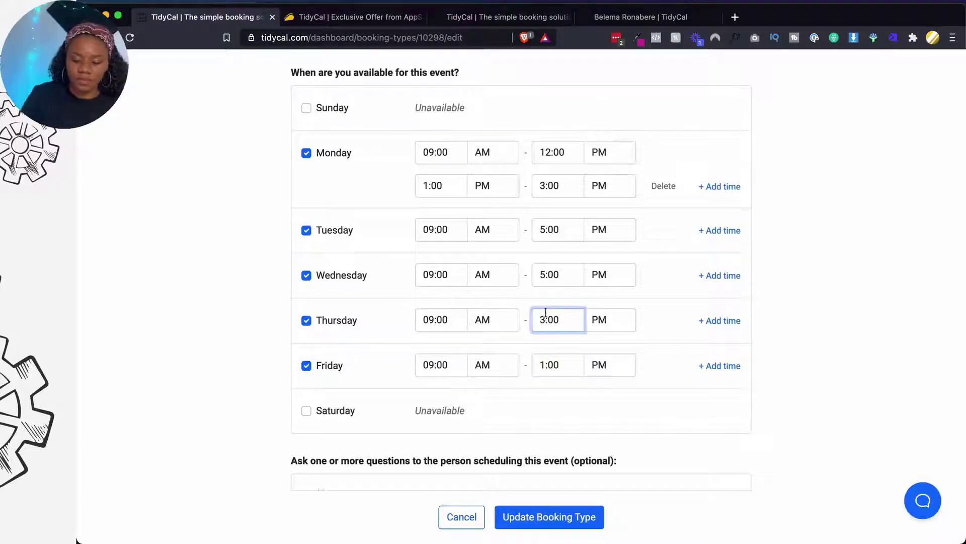
{"action": "left_click", "coordinate": [542, 274]}
{"action": "key", "text": "BackSpace"}
{"action": "type", "text": "3"}
{"action": "left_click", "coordinate": [544, 228]}
{"action": "key", "text": "BackSpace"}
{"action": "type", "text": "3"}
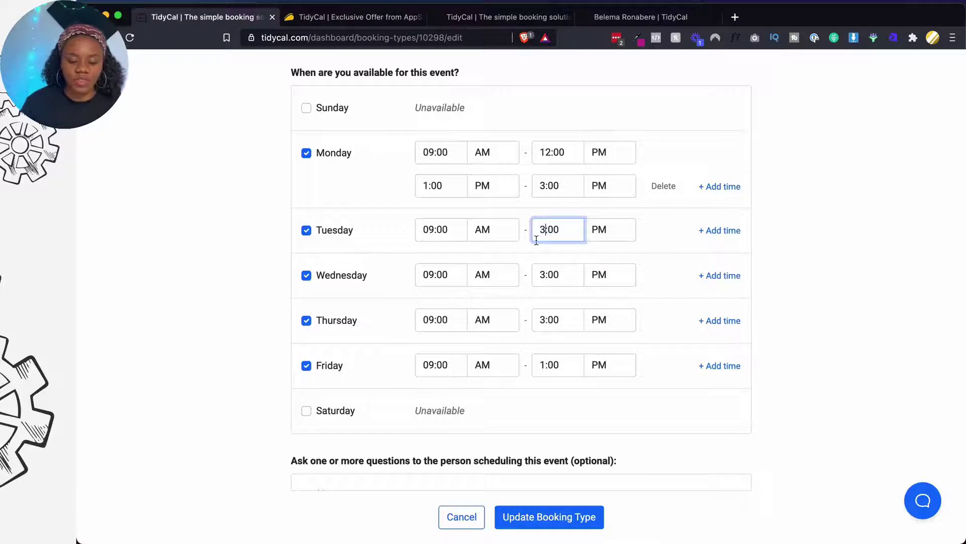
{"action": "scroll", "coordinate": [535, 237], "scroll_direction": "down", "scroll_amount": 3}
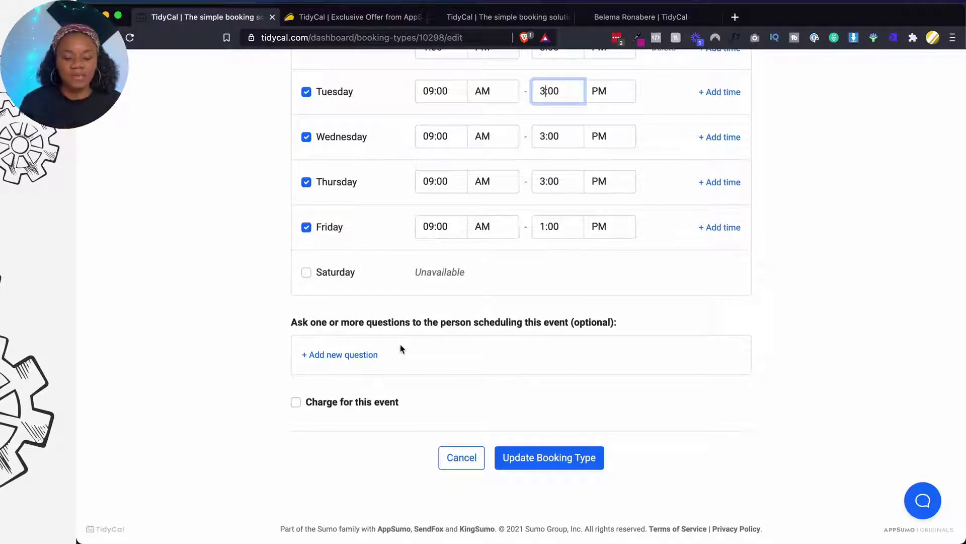
Add a new question and enter 'Do you have any information I should prior to our meeting?' as Question 1
{"action": "left_click", "coordinate": [342, 357]}
{"action": "left_click", "coordinate": [351, 372]}
{"action": "type", "text": "Do you ha"}
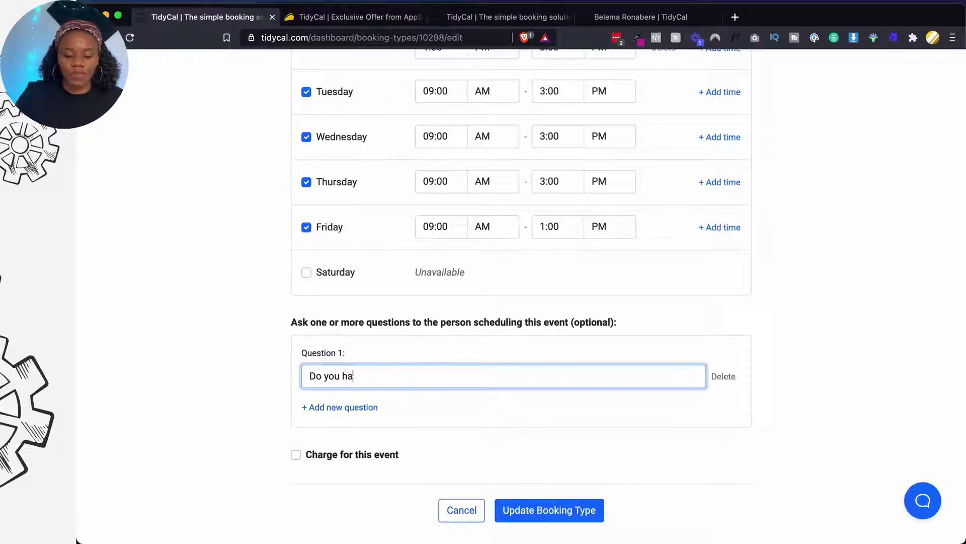
{"action": "type", "text": "ve any informatio"}
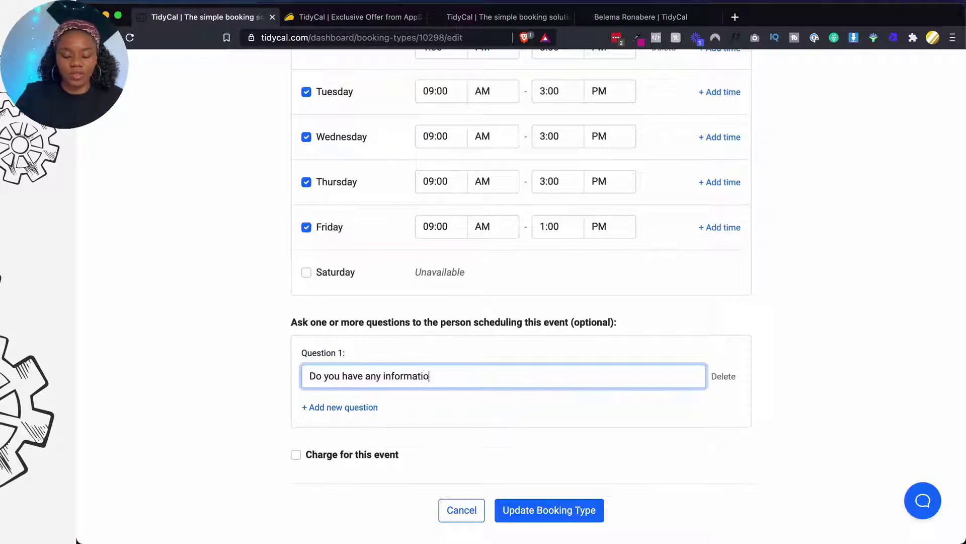
{"action": "type", "text": "n I should "}
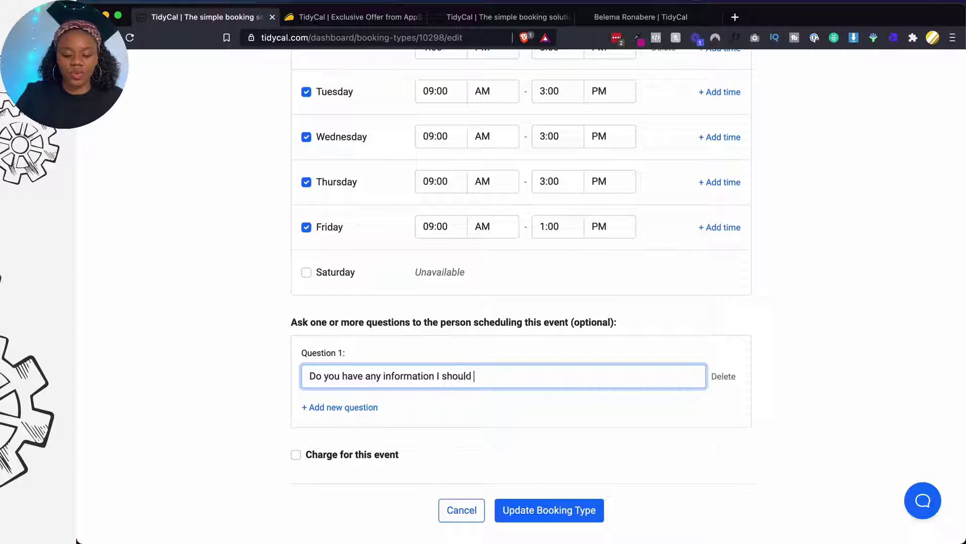
{"action": "type", "text": "prior to our meetin"}
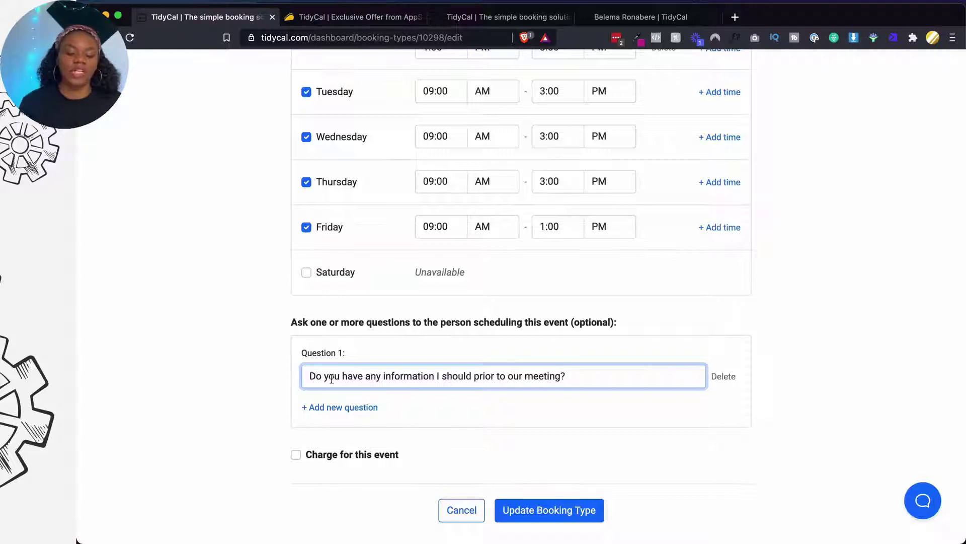
{"action": "type", "text": "g?"}
{"action": "scroll", "coordinate": [342, 378], "scroll_direction": "down", "scroll_amount": 2}
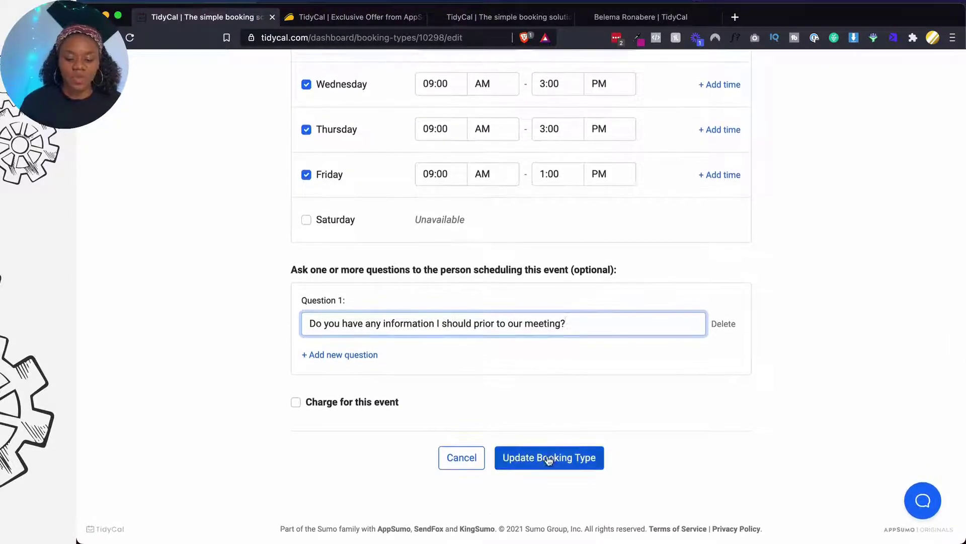
Save the Free Client Consult changes and copy its booking link
{"action": "left_click", "coordinate": [549, 459]}
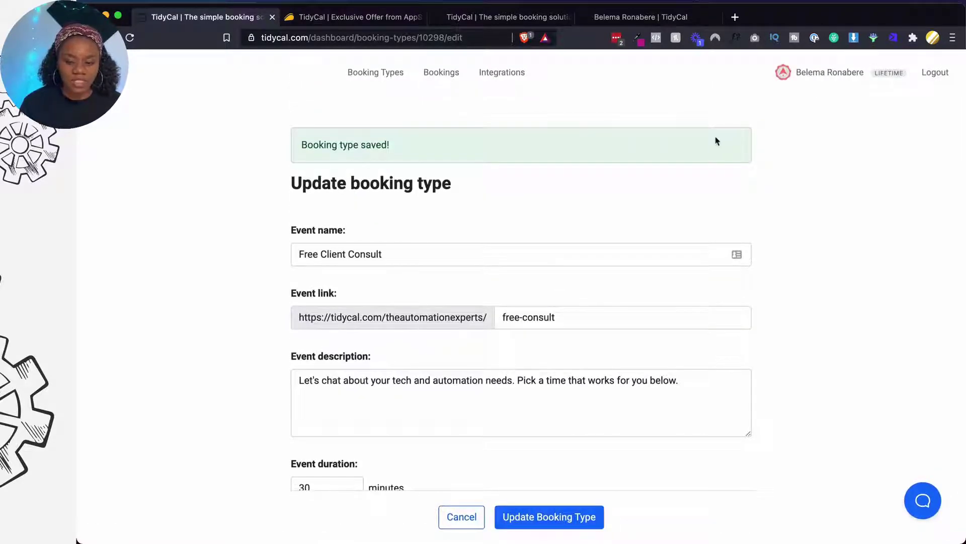
{"action": "left_click", "coordinate": [371, 80]}
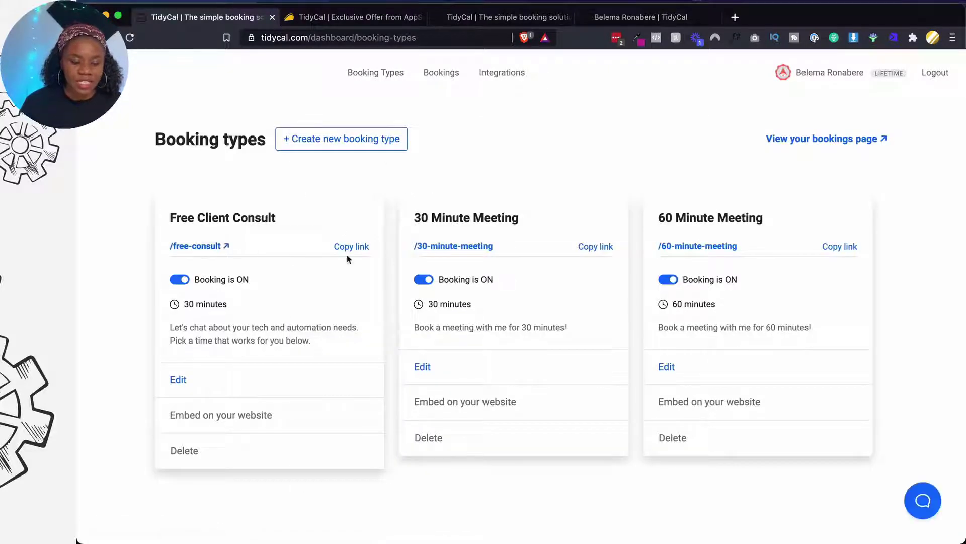
{"action": "left_click", "coordinate": [361, 252]}
Load the copied booking link in another tab and pick Friday, March 12
{"action": "left_click", "coordinate": [356, 18]}
{"action": "left_click", "coordinate": [356, 37]}
{"action": "type", "text": "https://tidycal.com/theautomationexperts/free-consult"}
{"action": "key", "text": "Return"}
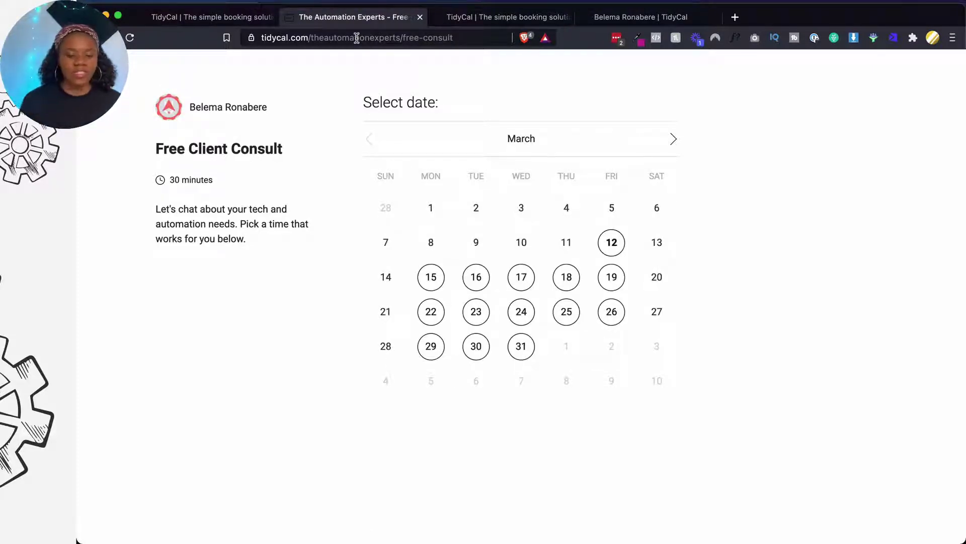
{"action": "left_click", "coordinate": [612, 240]}
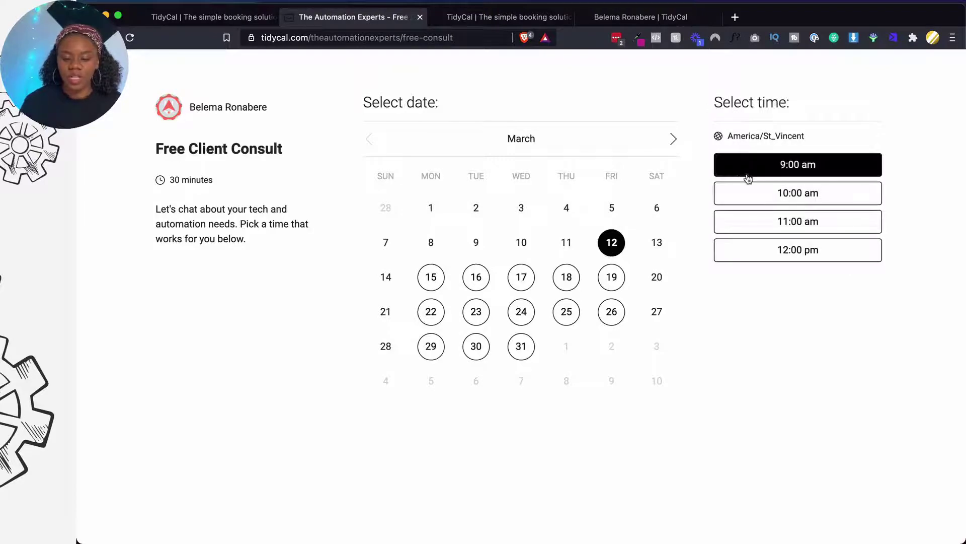
Pick the 9:00 am slot and begin the booking form, then back out to choose again
{"action": "left_click", "coordinate": [744, 165]}
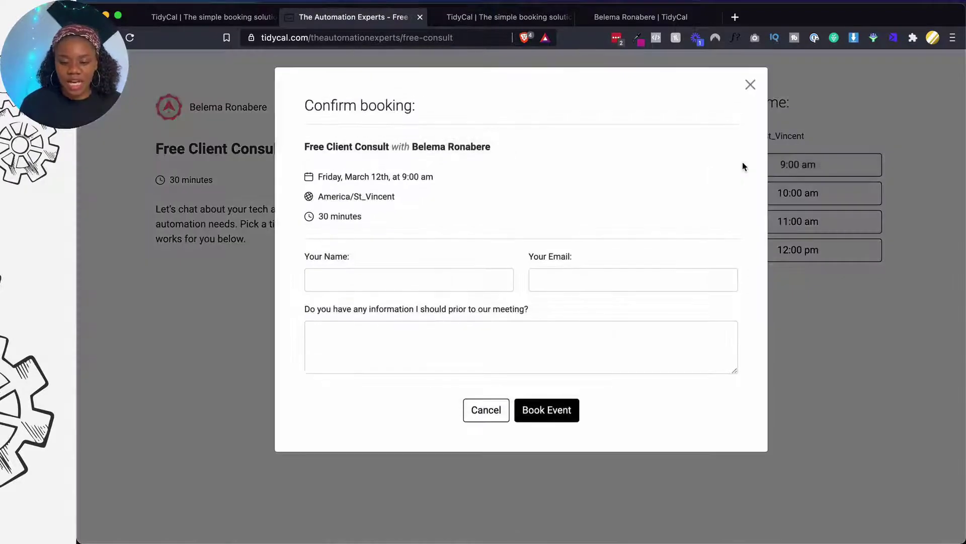
{"action": "left_click", "coordinate": [374, 277]}
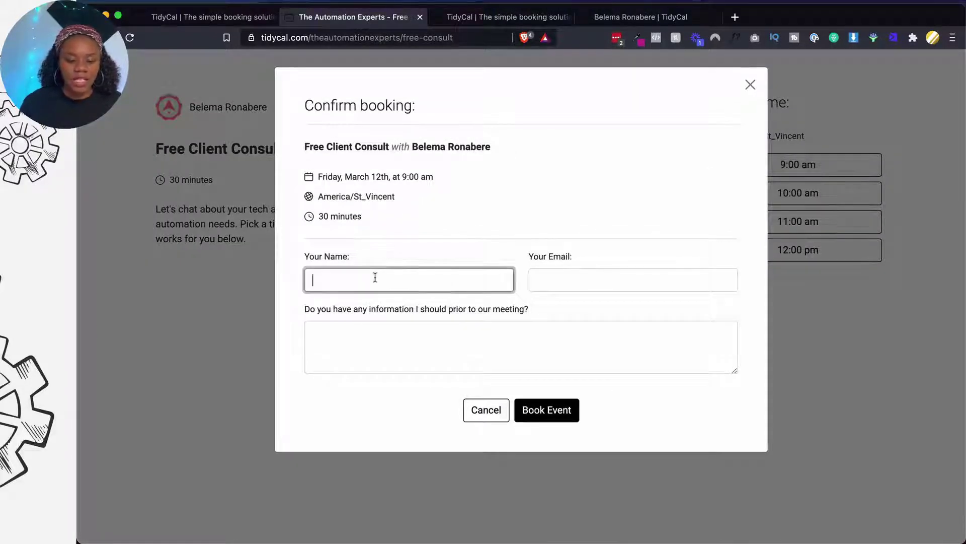
{"action": "left_click", "coordinate": [557, 276]}
{"action": "left_click_drag", "start_coordinate": [735, 370], "coordinate": [738, 378]}
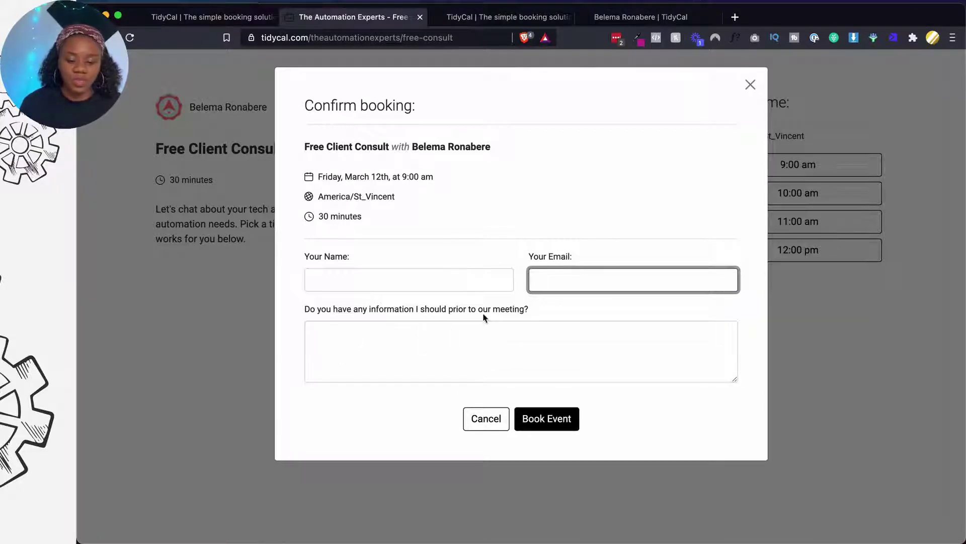
{"action": "left_click", "coordinate": [486, 418]}
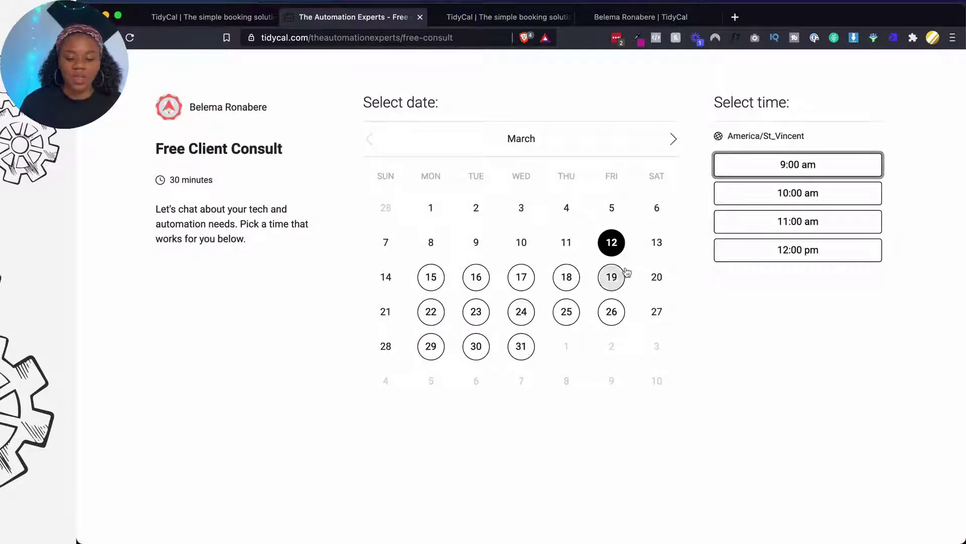
Reselect 9:00 am, fill in the guest's name, email and meeting note, and book the event
{"action": "left_click", "coordinate": [761, 175]}
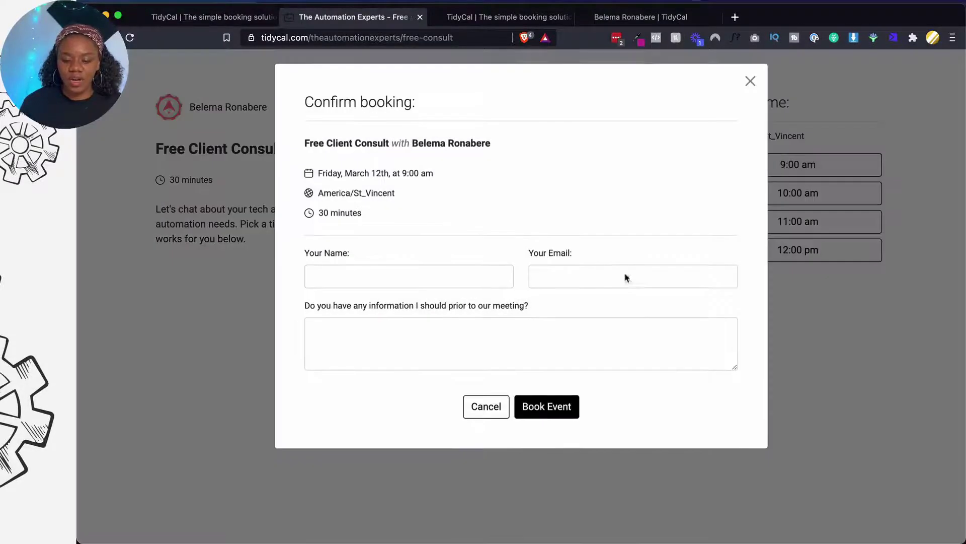
{"action": "left_click", "coordinate": [461, 274]}
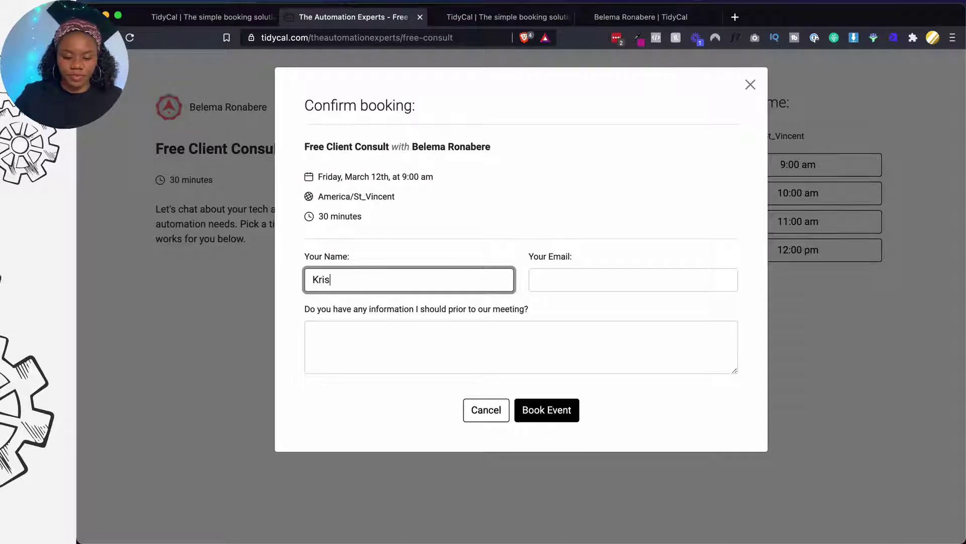
{"action": "left_click", "coordinate": [557, 275]}
{"action": "type", "text": "bleme"}
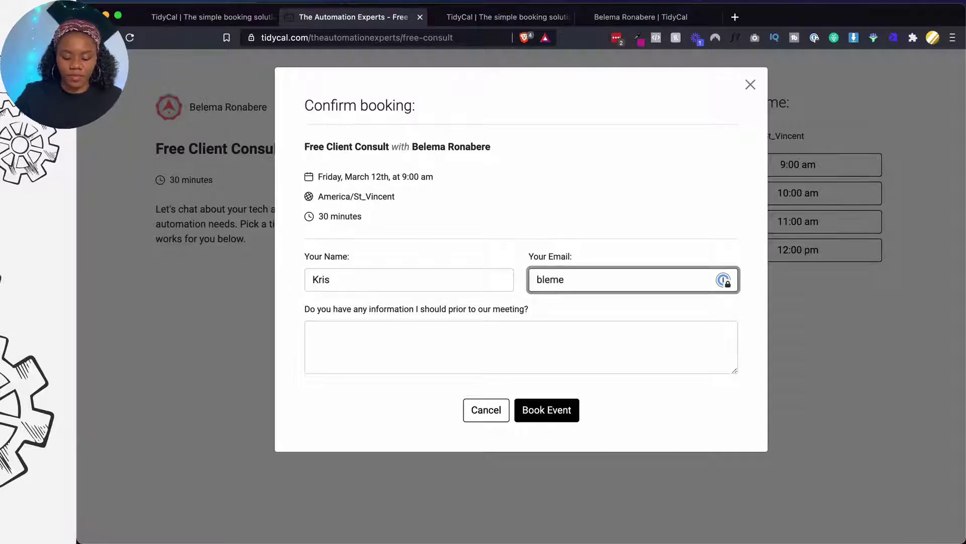
{"action": "type", "text": "bele"}
{"action": "key", "text": "super+a"}
{"action": "type", "text": "bel"}
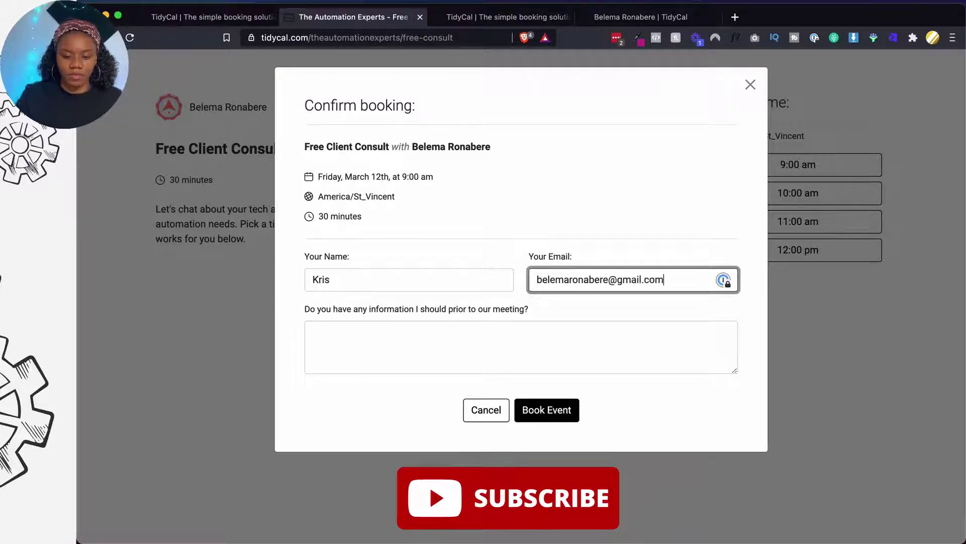
{"action": "left_click", "coordinate": [492, 339]}
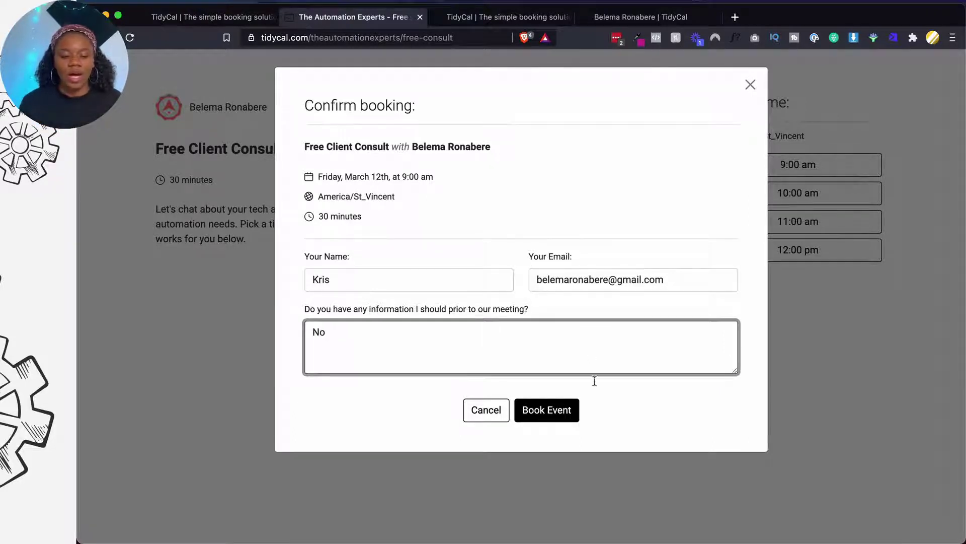
{"action": "left_click", "coordinate": [557, 411]}
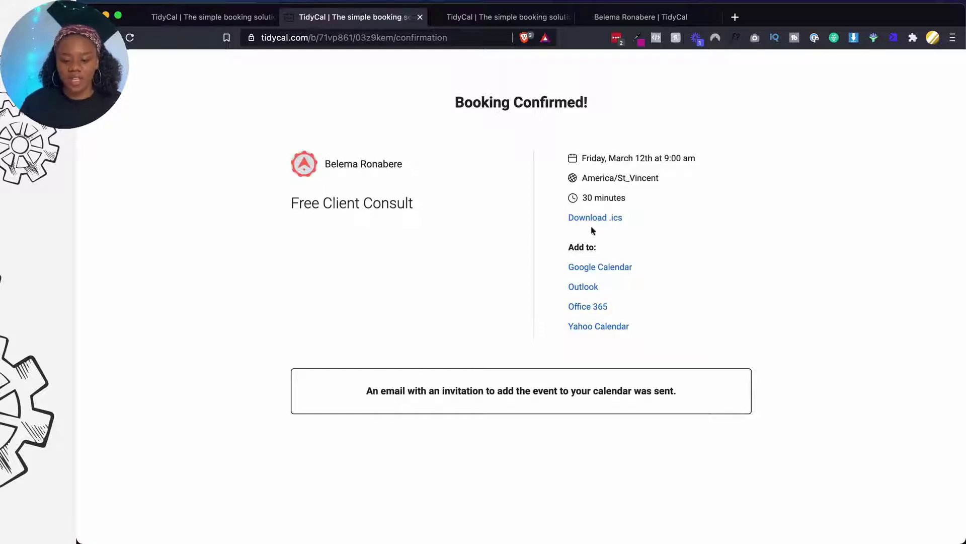
Add the booking to Google Calendar, discard the draft event, and return to TidyCal's Booking types
{"action": "left_click", "coordinate": [607, 269]}
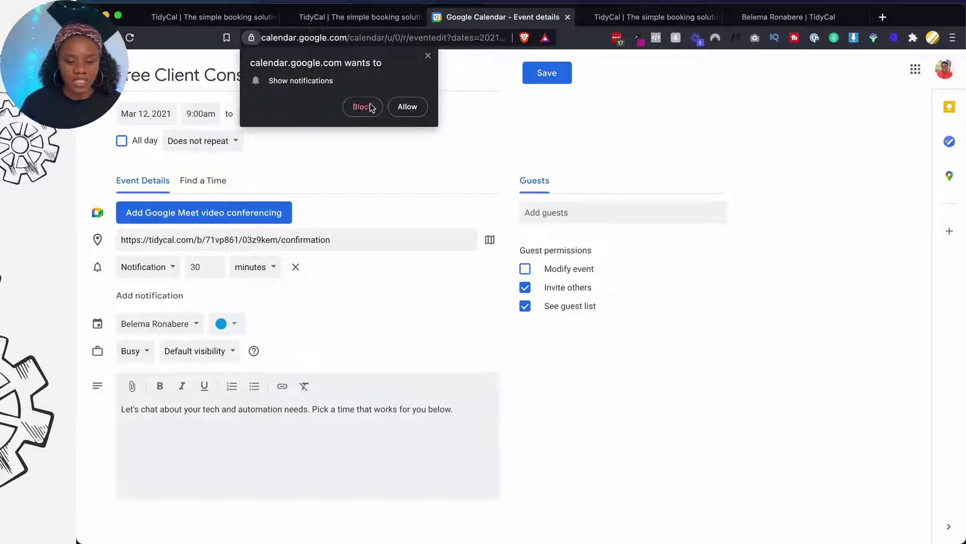
{"action": "left_click", "coordinate": [428, 56]}
{"action": "left_click", "coordinate": [95, 73]}
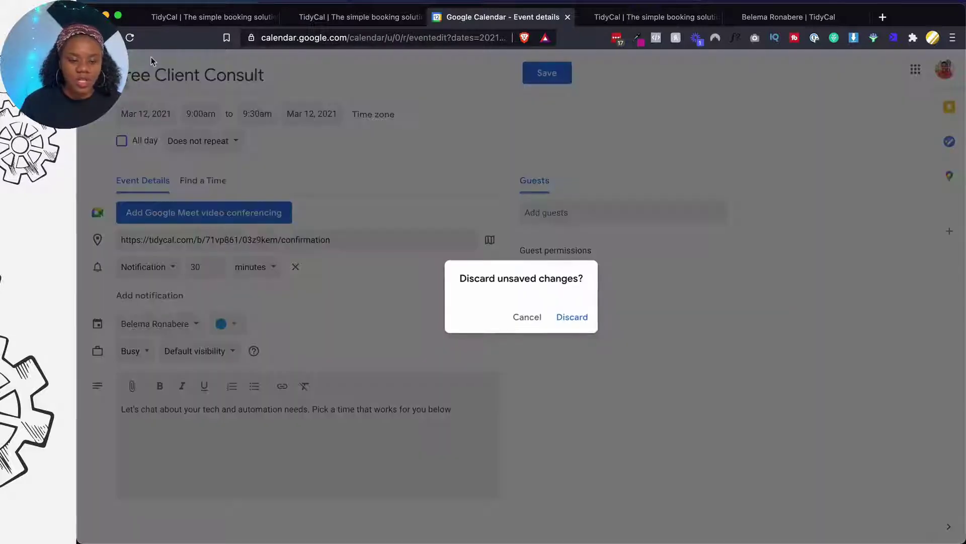
{"action": "left_click", "coordinate": [559, 314]}
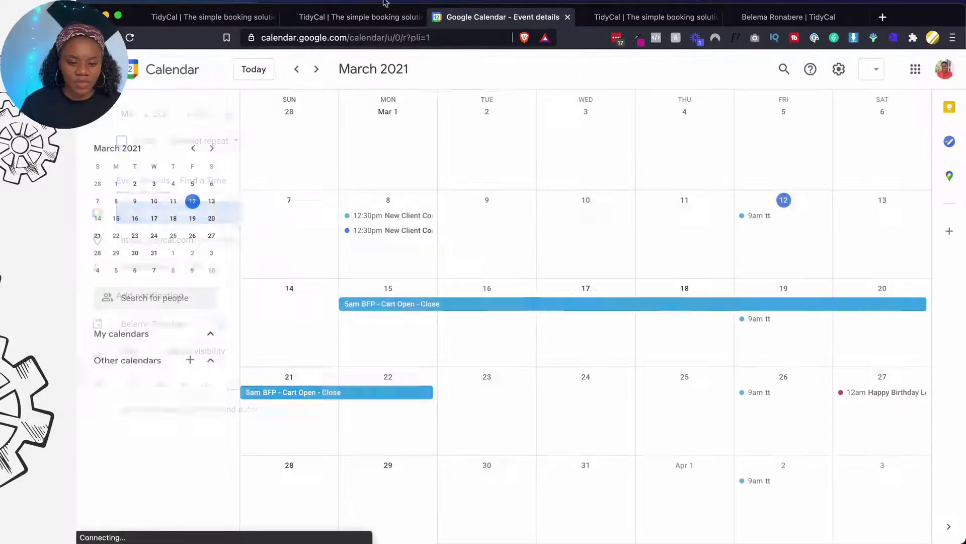
{"action": "left_click", "coordinate": [407, 18]}
{"action": "left_click", "coordinate": [218, 25]}
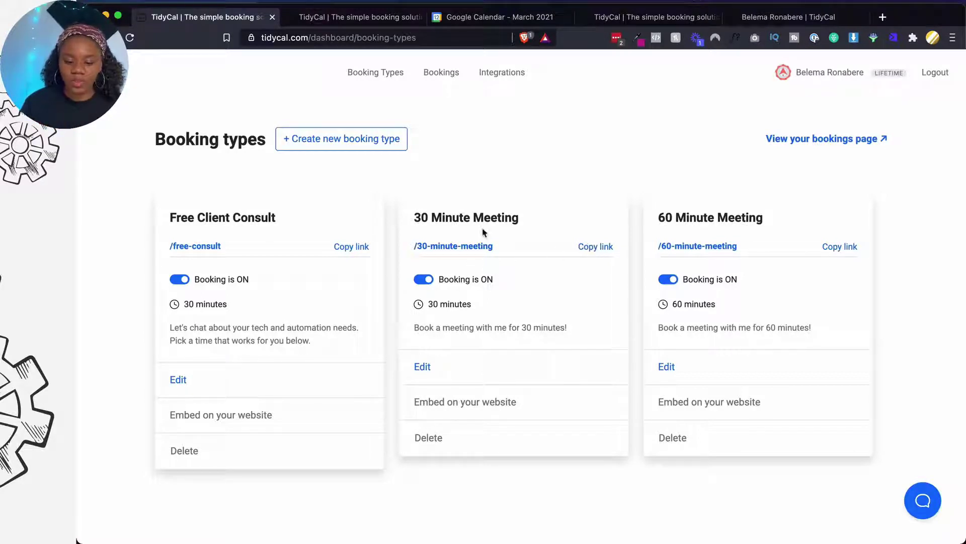
Turn on Charge for this event for the 30 Minute Meeting, set the price to $97, and save
{"action": "left_click", "coordinate": [422, 367]}
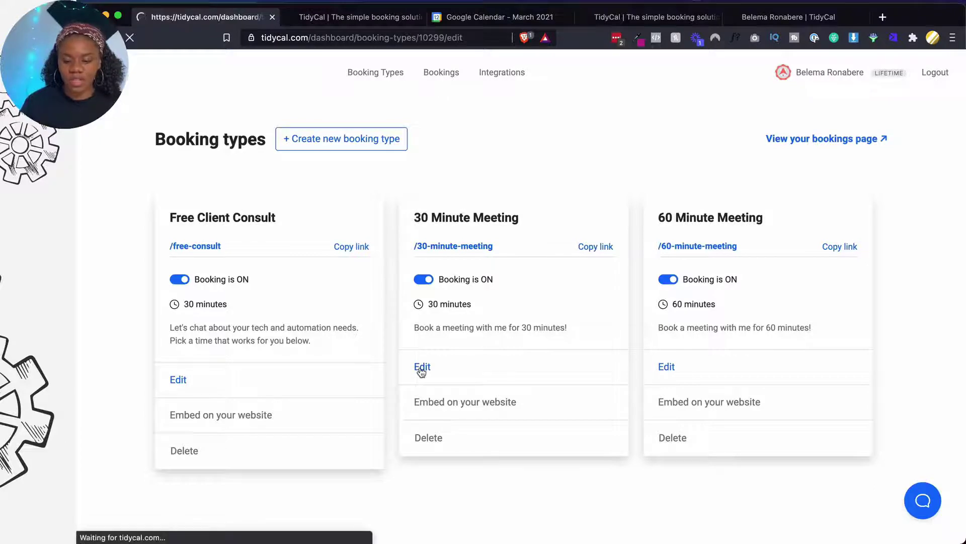
{"action": "scroll", "coordinate": [422, 372], "scroll_direction": "down", "scroll_amount": 10}
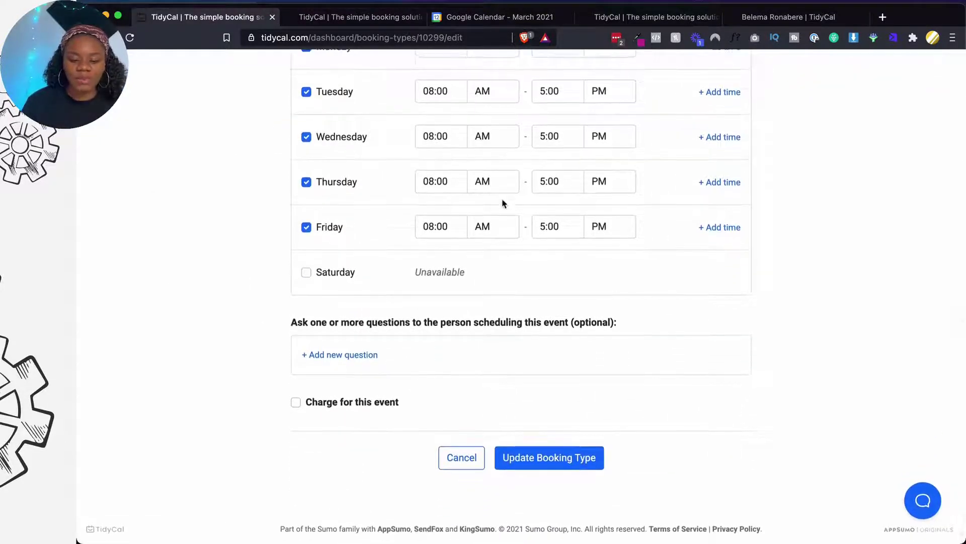
{"action": "scroll", "coordinate": [496, 193], "scroll_direction": "up", "scroll_amount": 3}
{"action": "scroll", "coordinate": [450, 318], "scroll_direction": "down", "scroll_amount": 3}
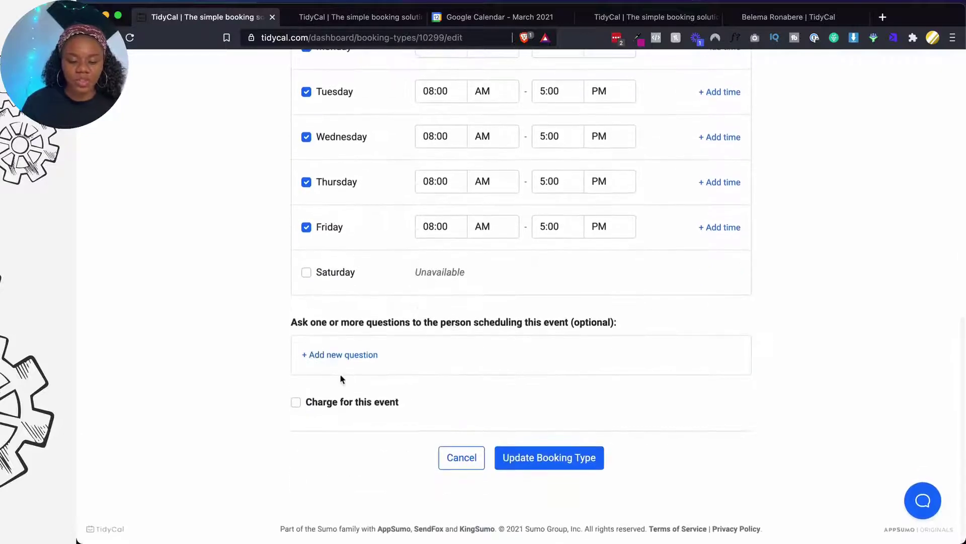
{"action": "left_click", "coordinate": [330, 401]}
{"action": "scroll", "coordinate": [330, 401], "scroll_direction": "down", "scroll_amount": 1}
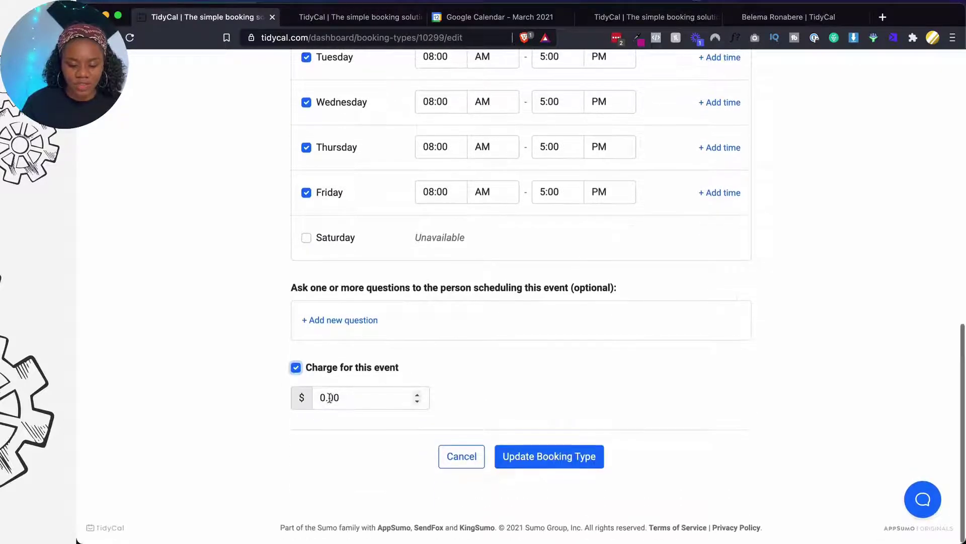
{"action": "left_click", "coordinate": [331, 399]}
{"action": "double_click", "coordinate": [331, 398]}
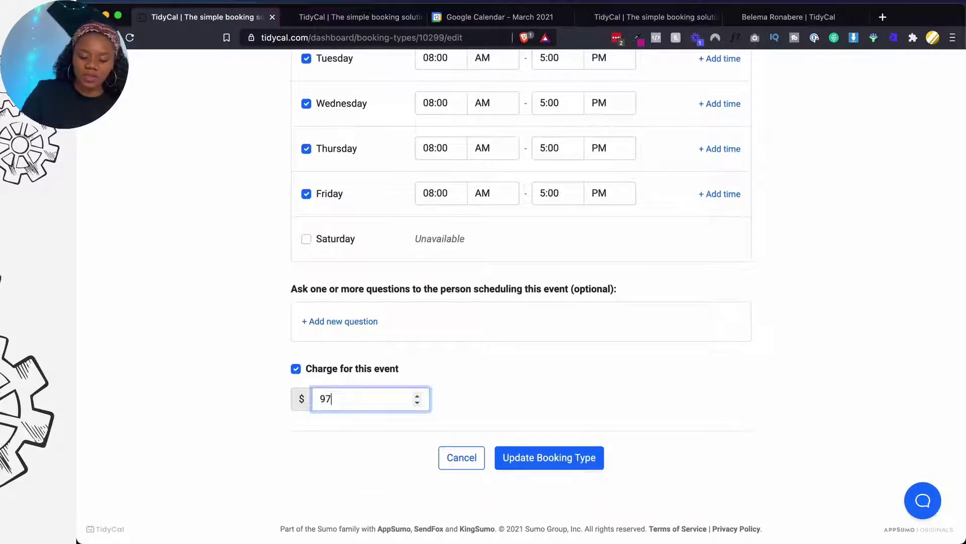
{"action": "left_click", "coordinate": [542, 458]}
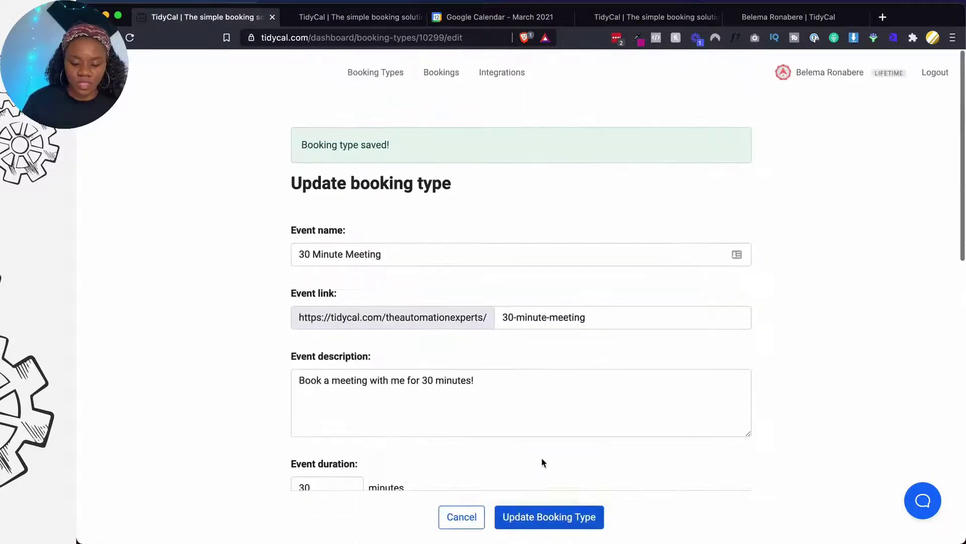
Add a Google account under Integrations, allowing calendar event editing and full calendar access
{"action": "left_click", "coordinate": [483, 76]}
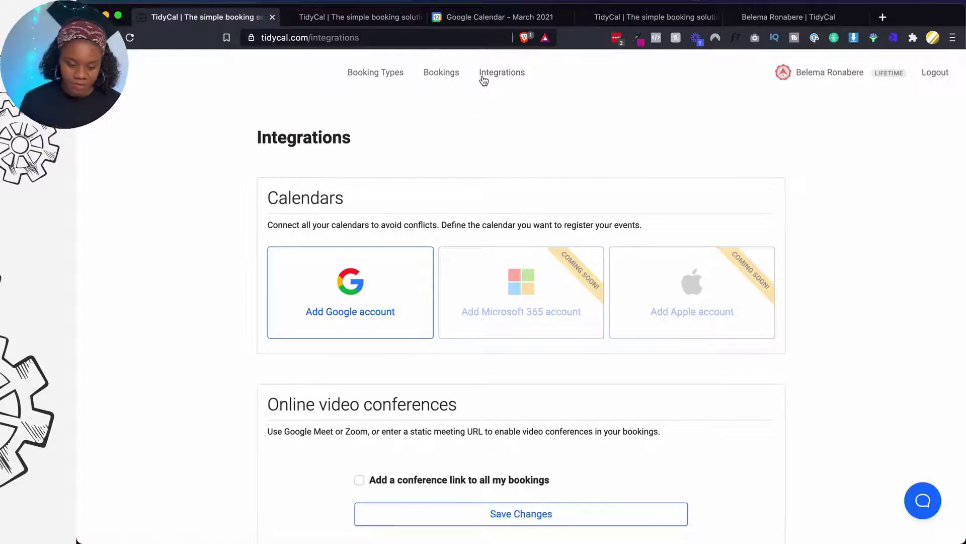
{"action": "left_click", "coordinate": [377, 275]}
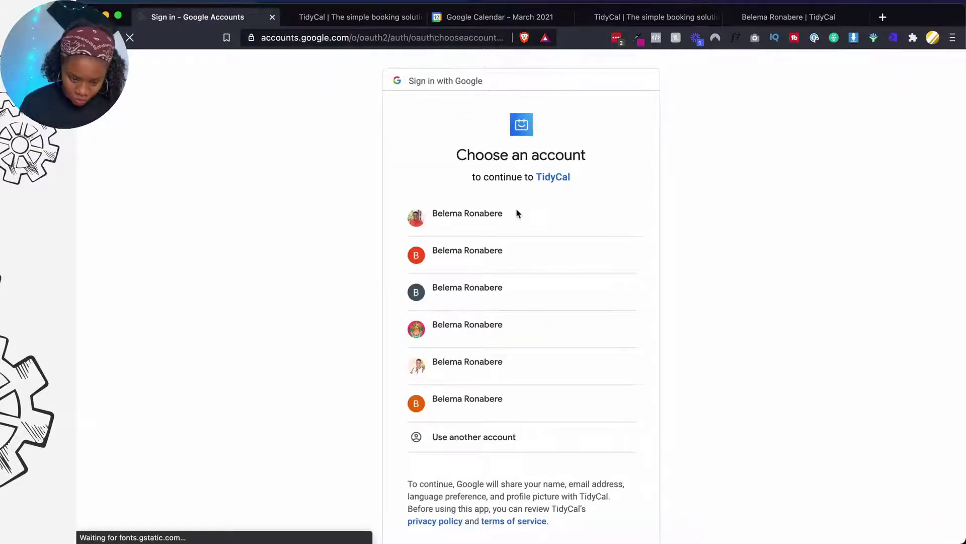
{"action": "left_click", "coordinate": [515, 223]}
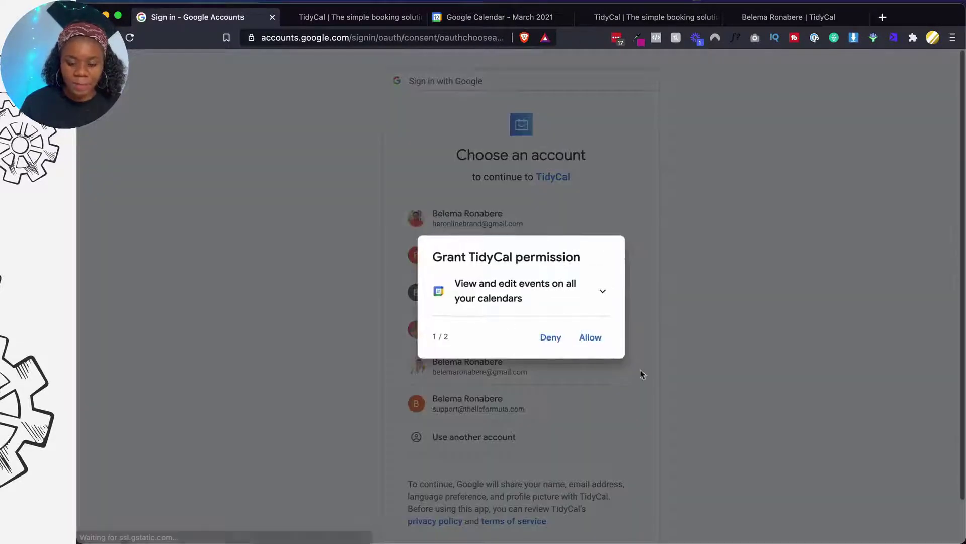
{"action": "left_click", "coordinate": [597, 337]}
{"action": "left_click", "coordinate": [590, 351]}
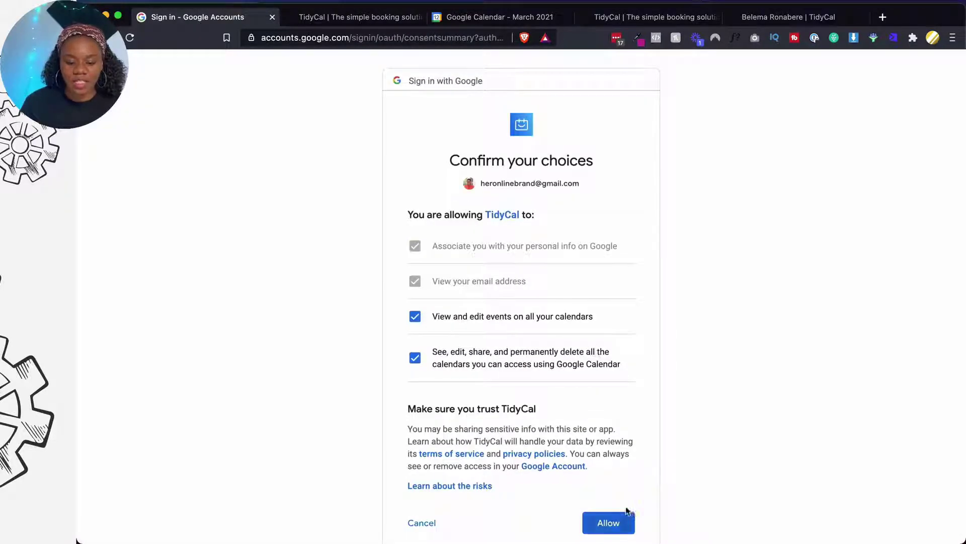
{"action": "left_click", "coordinate": [615, 523]}
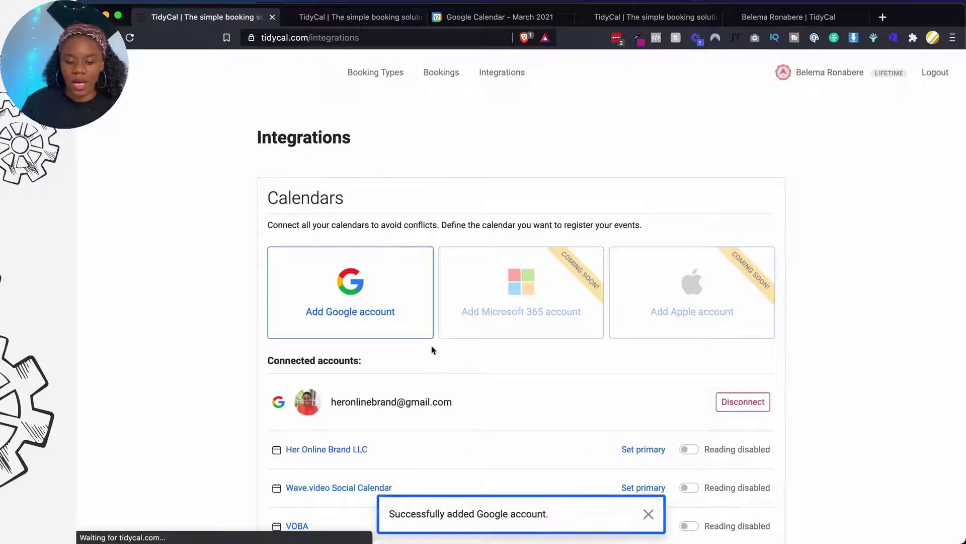
Dismiss the account-added notice and switch on Reading for the primary Google calendar
{"action": "scroll", "coordinate": [404, 405], "scroll_direction": "down", "scroll_amount": 3}
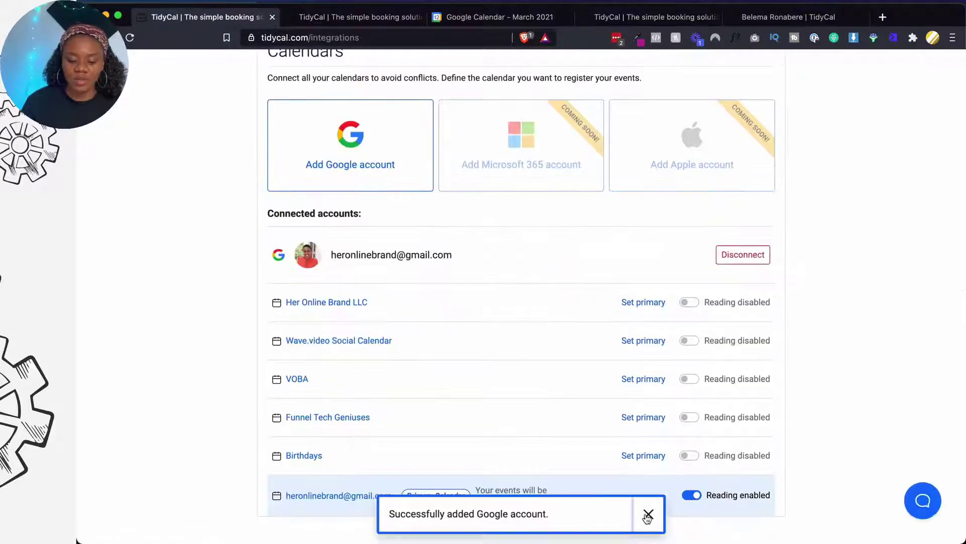
{"action": "left_click", "coordinate": [648, 513]}
{"action": "scroll", "coordinate": [324, 489], "scroll_direction": "down", "scroll_amount": 2}
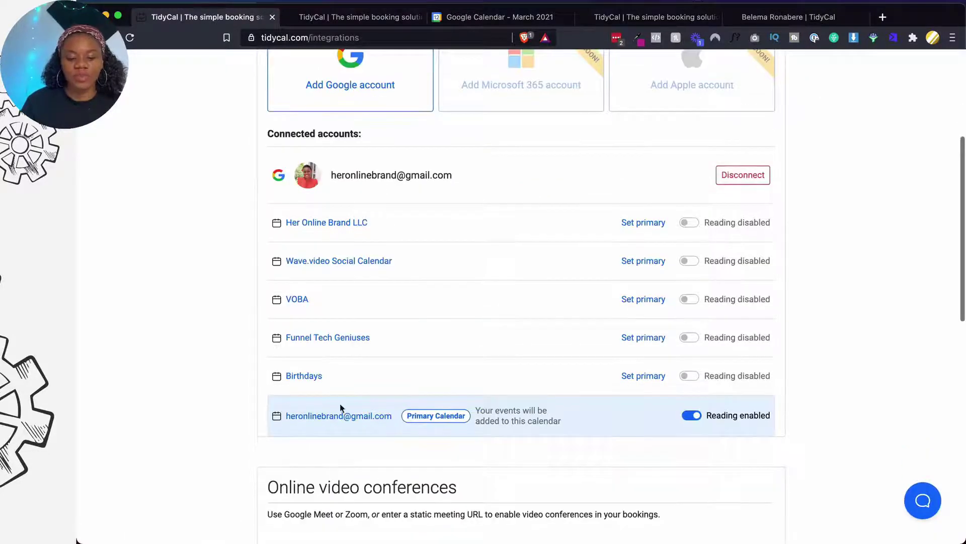
{"action": "left_click", "coordinate": [690, 416]}
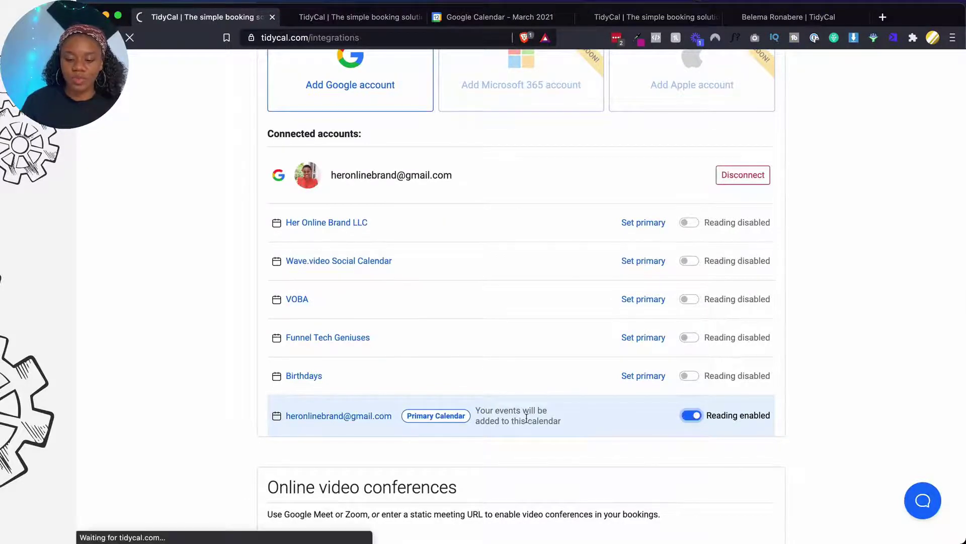
{"action": "scroll", "coordinate": [629, 403], "scroll_direction": "down", "scroll_amount": 8}
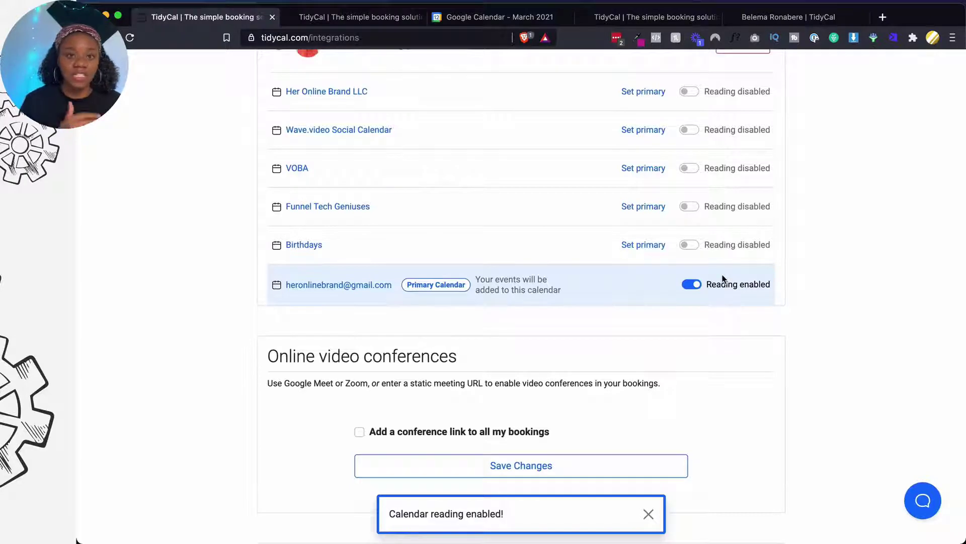
{"action": "scroll", "coordinate": [722, 278], "scroll_direction": "down", "scroll_amount": 3}
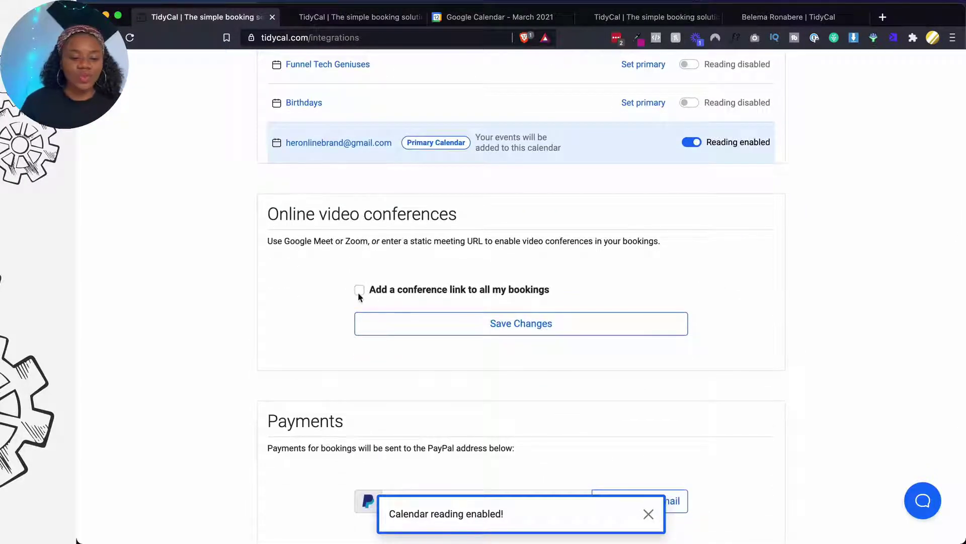
Add a conference link to all bookings, settling on Static link as the link source
{"action": "left_click", "coordinate": [359, 290]}
{"action": "left_click", "coordinate": [399, 339]}
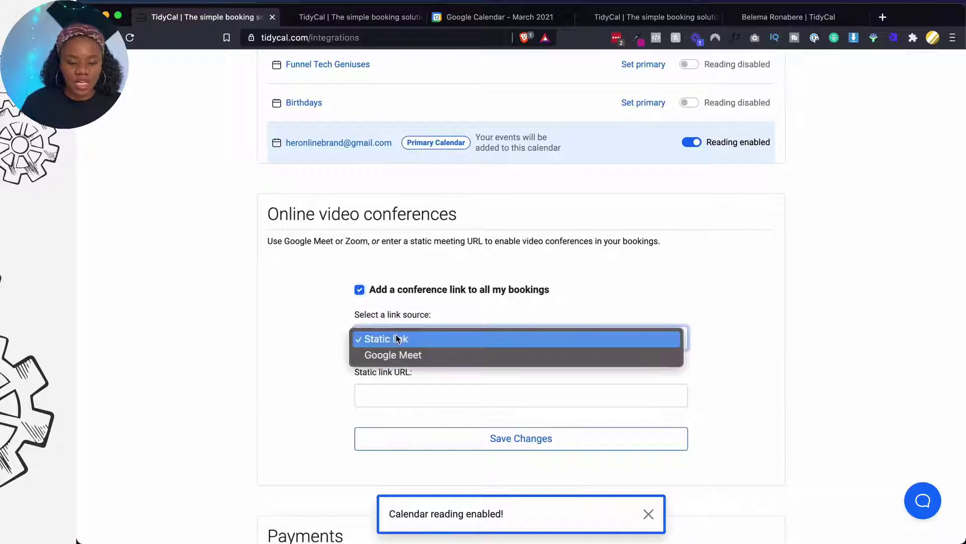
{"action": "left_click", "coordinate": [391, 337]}
{"action": "left_click", "coordinate": [390, 341]}
{"action": "left_click", "coordinate": [388, 356]}
{"action": "left_click", "coordinate": [390, 338]}
{"action": "left_click", "coordinate": [393, 323]}
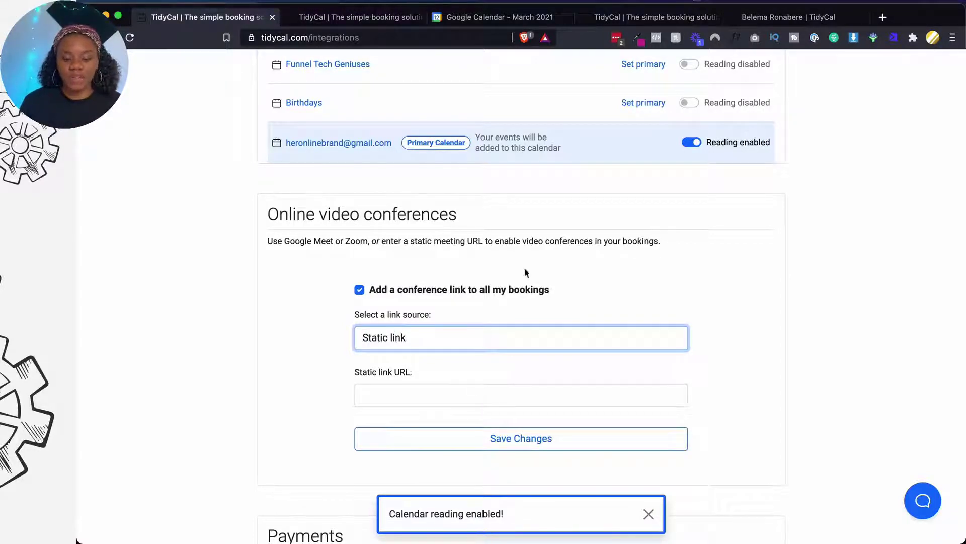
Select the static link URL field and launch Zoom from the Dock
{"action": "mouse_move", "coordinate": [457, 532]}
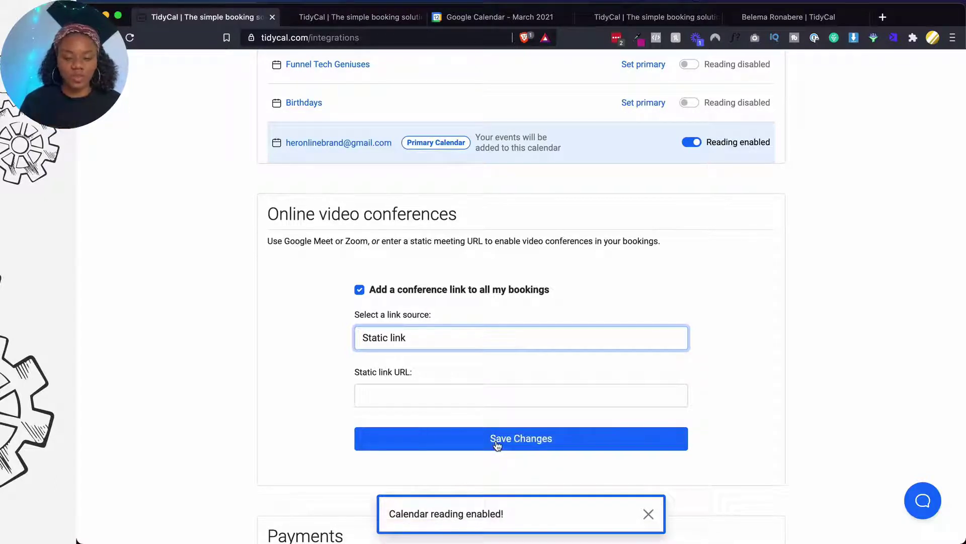
{"action": "left_click", "coordinate": [480, 395]}
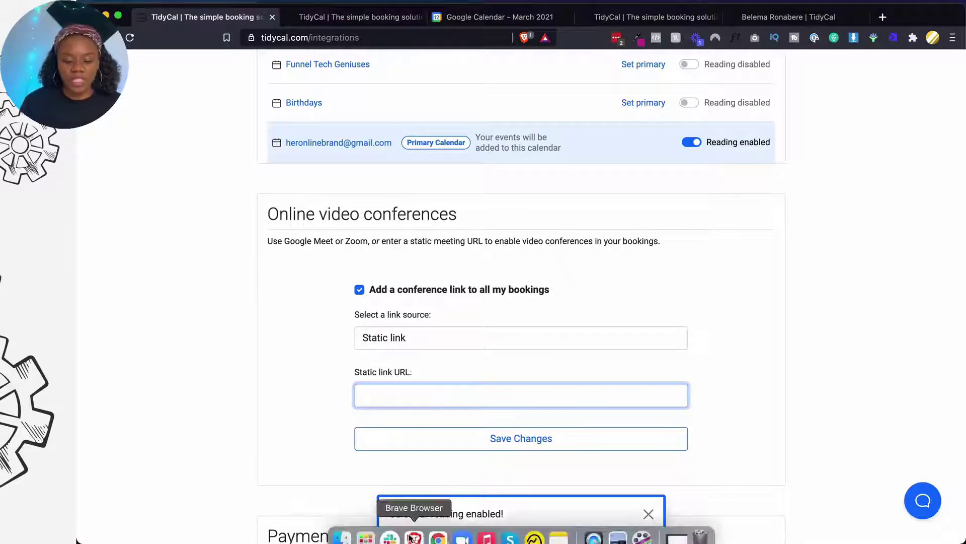
{"action": "left_click", "coordinate": [461, 529]}
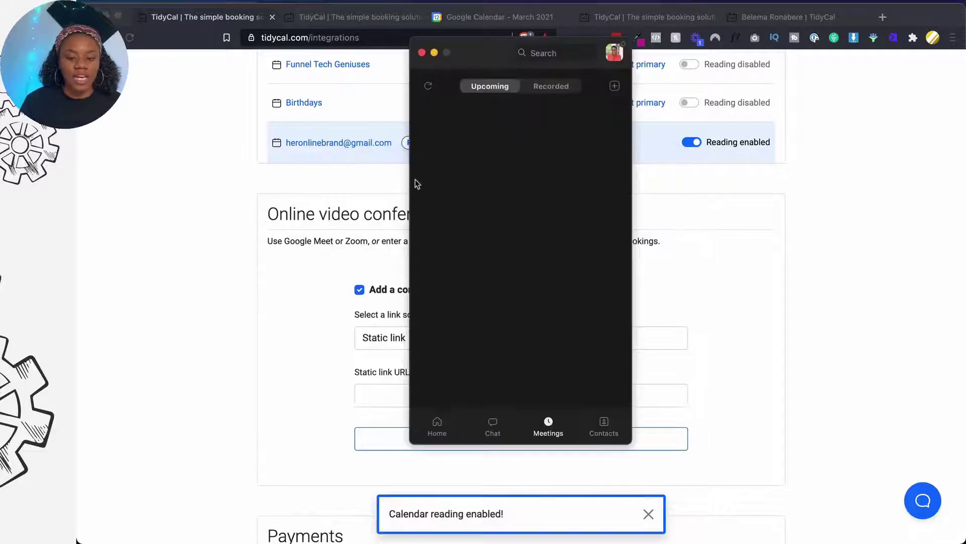
Reopen the Zoom desktop app on its Home view and open its settings
{"action": "left_click", "coordinate": [422, 53]}
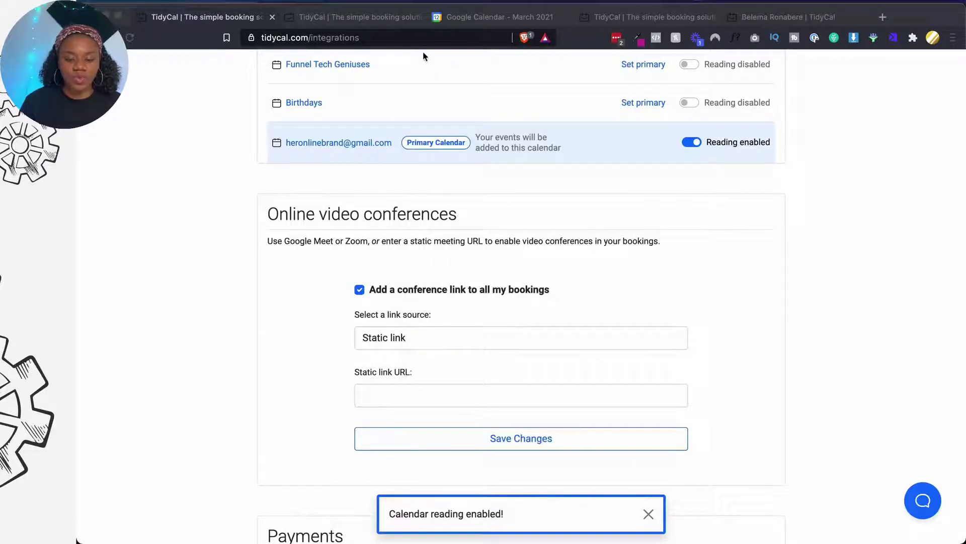
{"action": "left_click", "coordinate": [459, 525]}
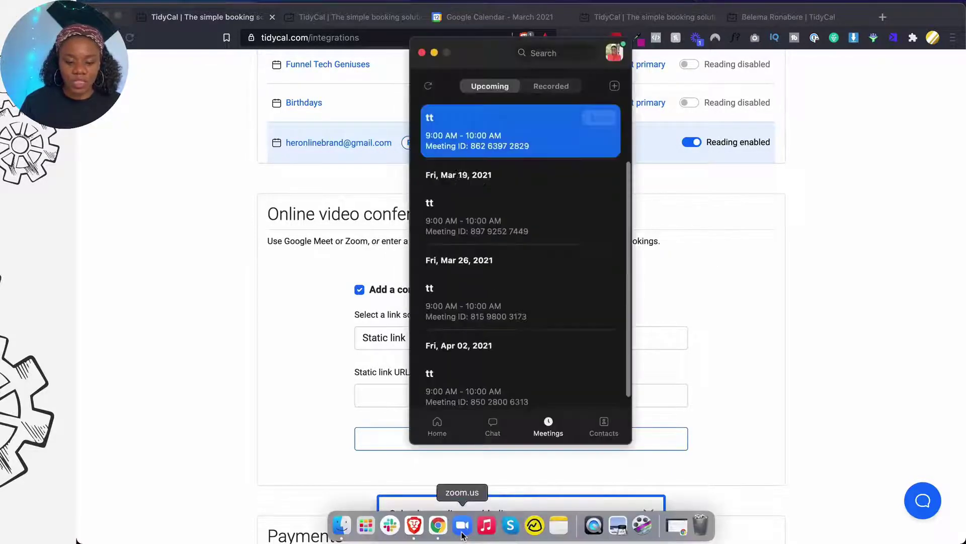
{"action": "left_click", "coordinate": [436, 426]}
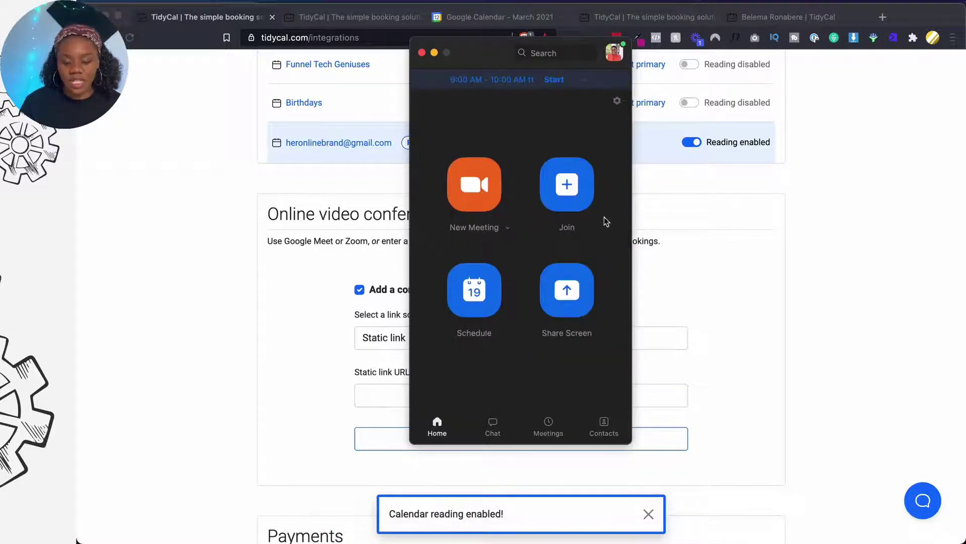
{"action": "left_click", "coordinate": [618, 101]}
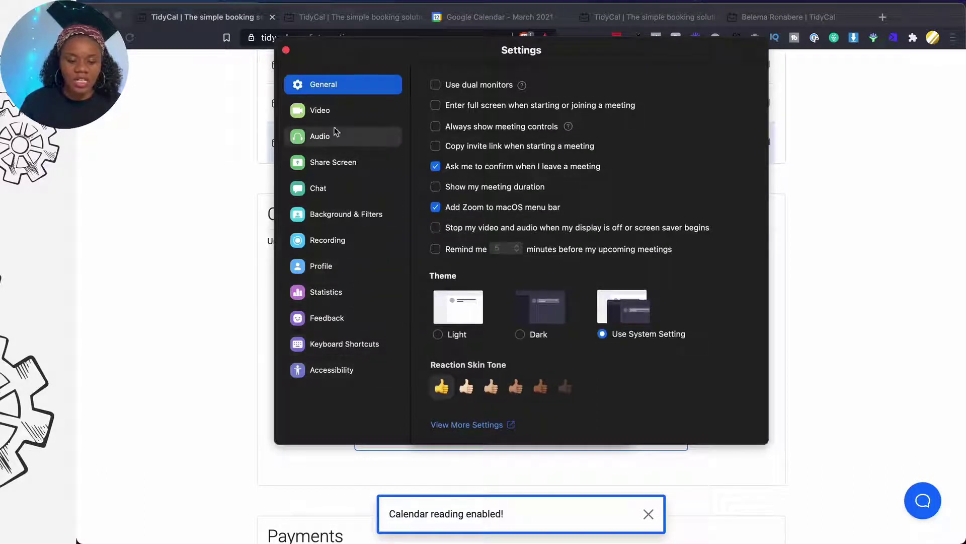
Browse Video, Audio, Chat, Background, Recording settings, then open View Advanced Features from Profile
{"action": "left_click", "coordinate": [334, 111]}
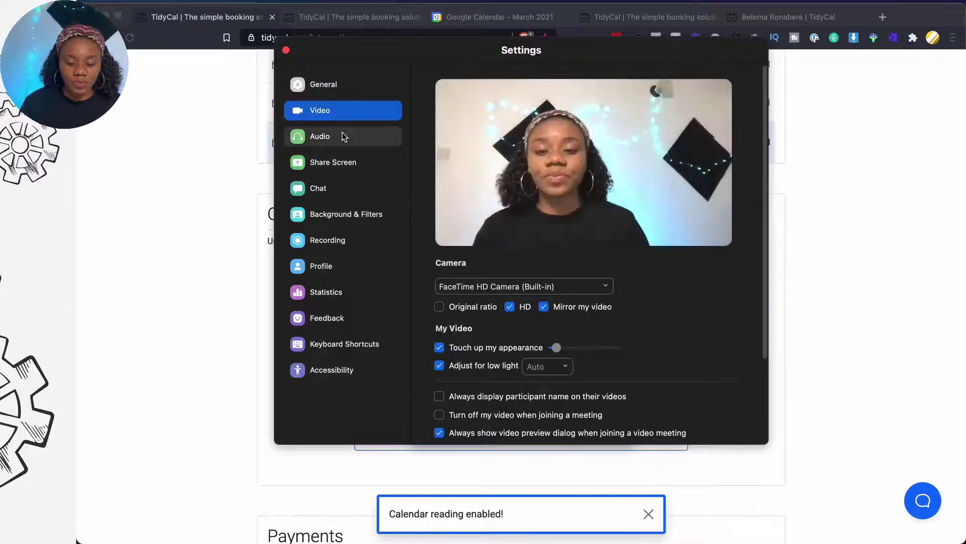
{"action": "left_click", "coordinate": [342, 133]}
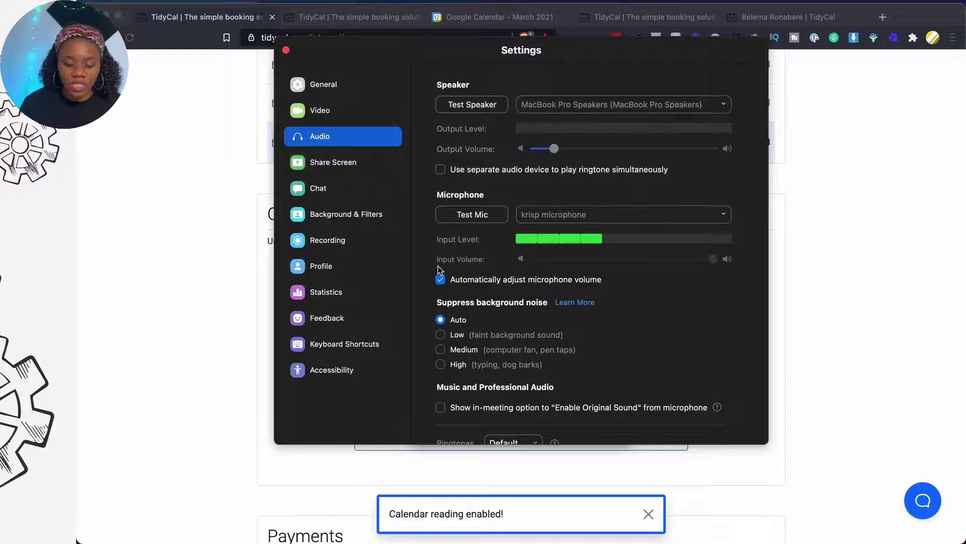
{"action": "scroll", "coordinate": [438, 266], "scroll_direction": "down", "scroll_amount": 1}
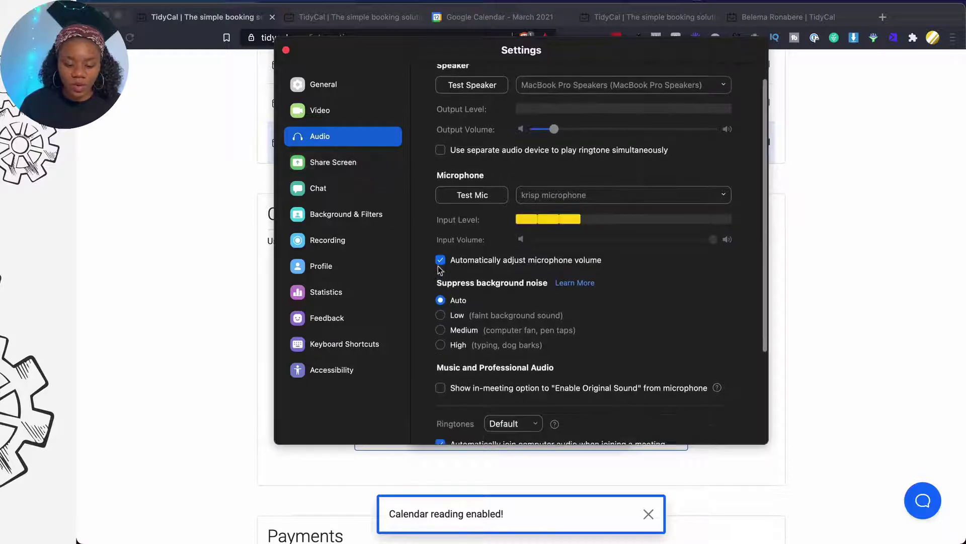
{"action": "left_click", "coordinate": [361, 186]}
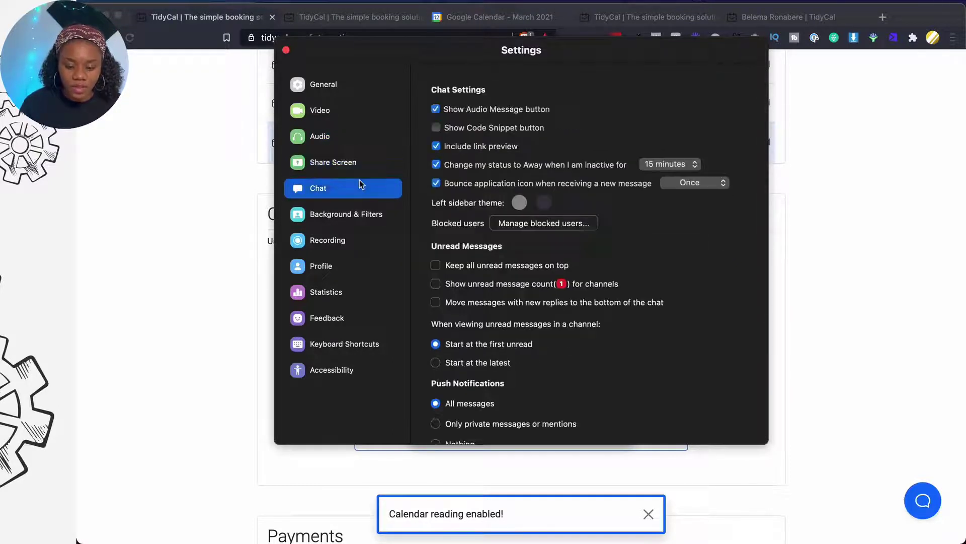
{"action": "left_click", "coordinate": [366, 215]}
{"action": "left_click", "coordinate": [366, 240]}
{"action": "left_click", "coordinate": [364, 260]}
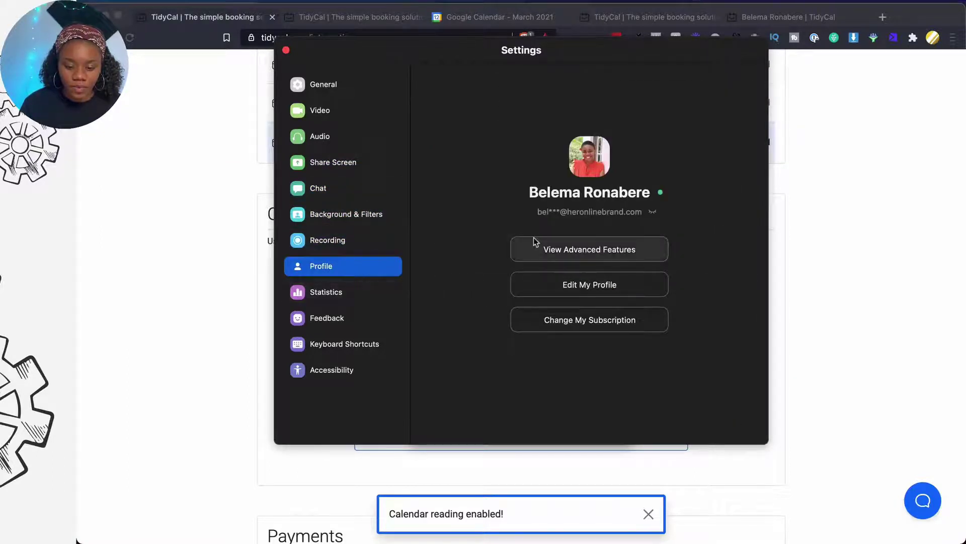
{"action": "left_click", "coordinate": [536, 244]}
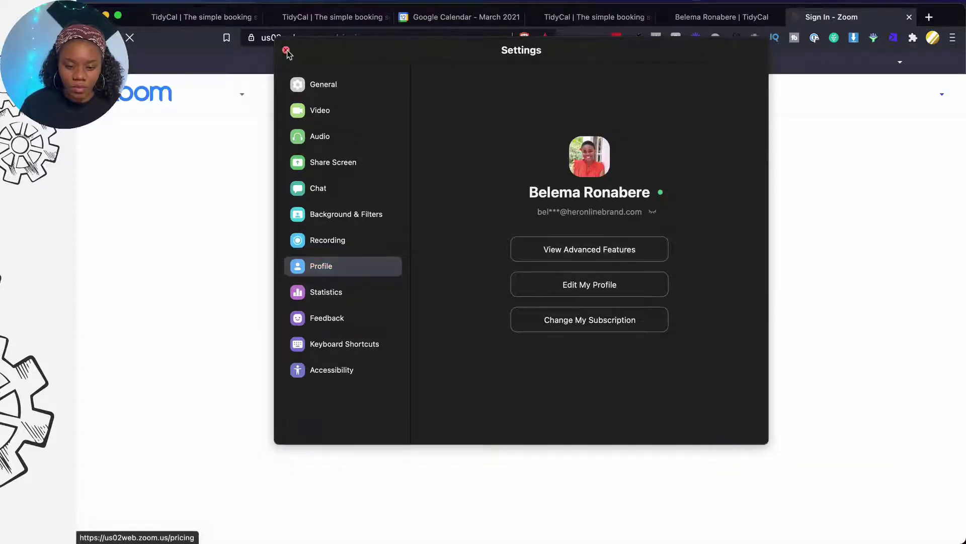
Close the Zoom settings window and sign in to the Zoom web portal with the saved LastPass login
{"action": "left_click", "coordinate": [286, 50]}
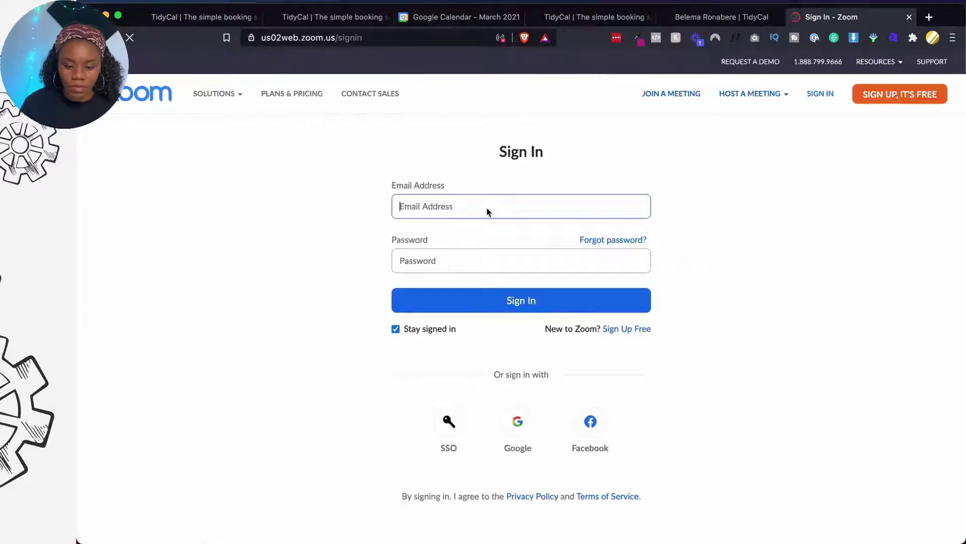
{"action": "left_click", "coordinate": [821, 95]}
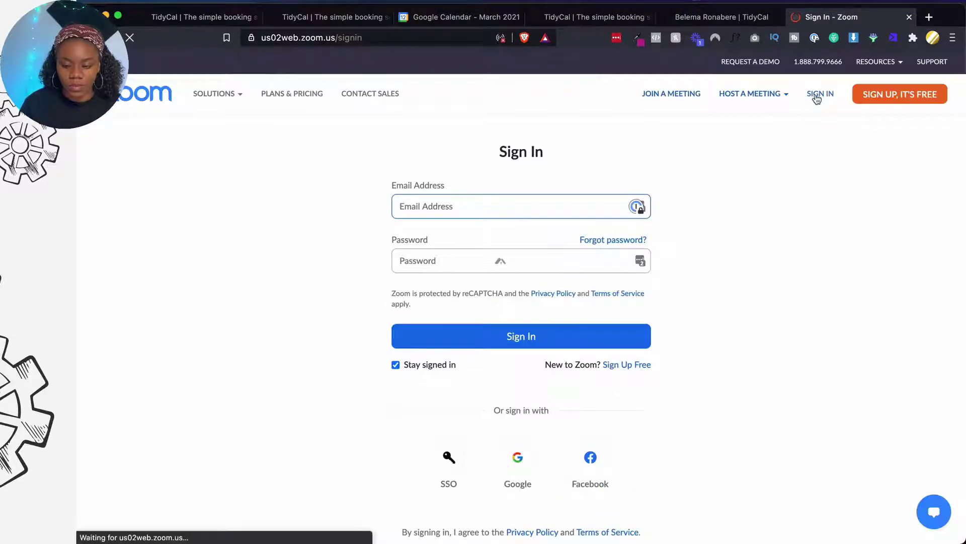
{"action": "left_click", "coordinate": [521, 341]}
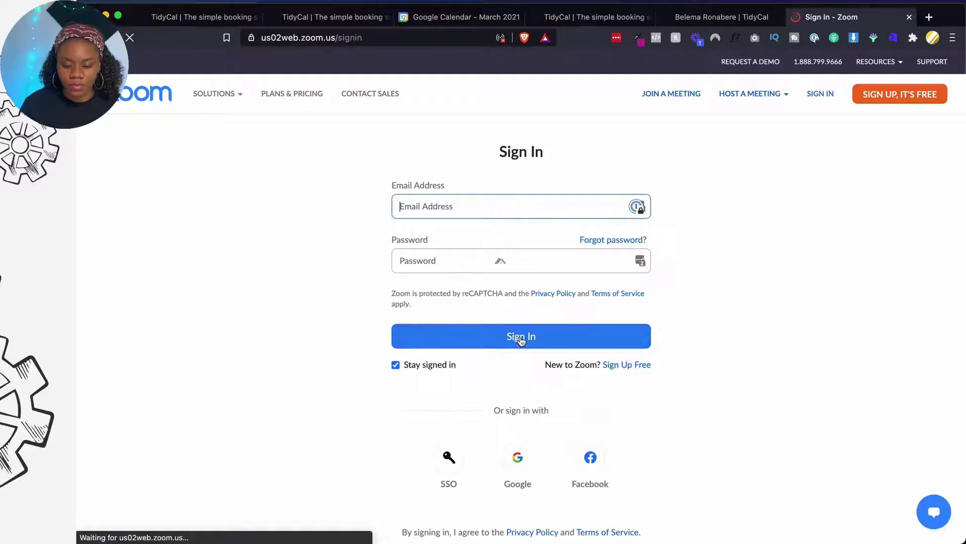
{"action": "left_click", "coordinate": [616, 37]}
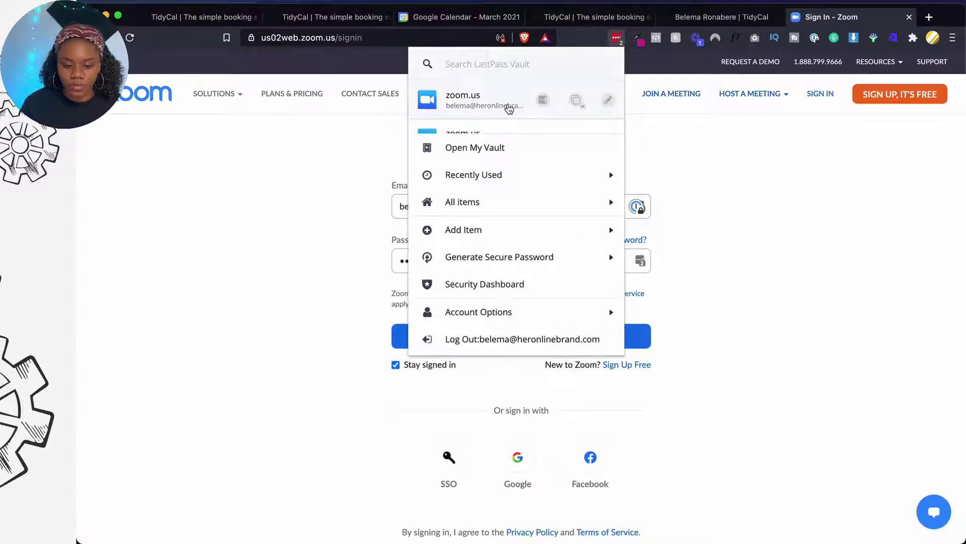
{"action": "left_click", "coordinate": [513, 109]}
{"action": "left_click", "coordinate": [520, 335]}
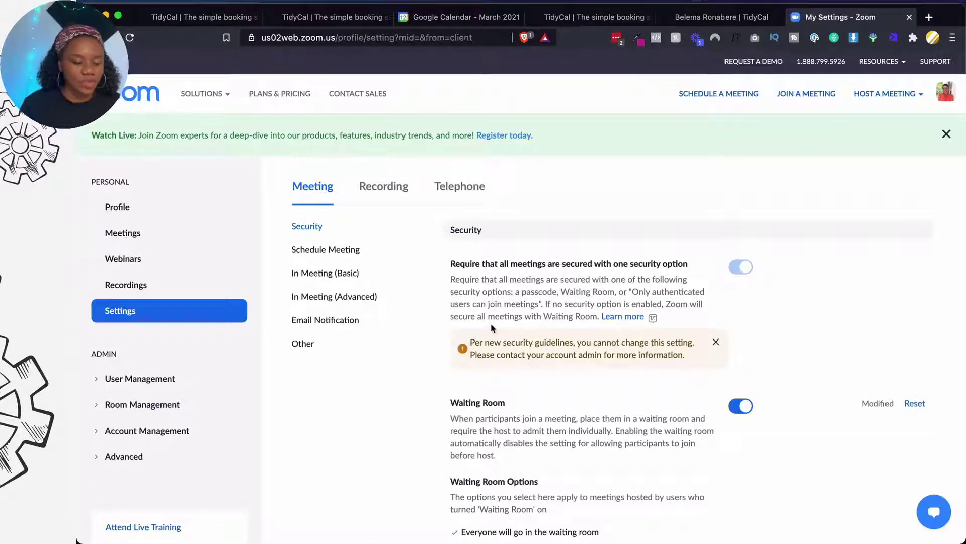
Navigate through Meetings, Room Management and Zoom Rooms to Account Management's Account Settings page
{"action": "left_click", "coordinate": [158, 232]}
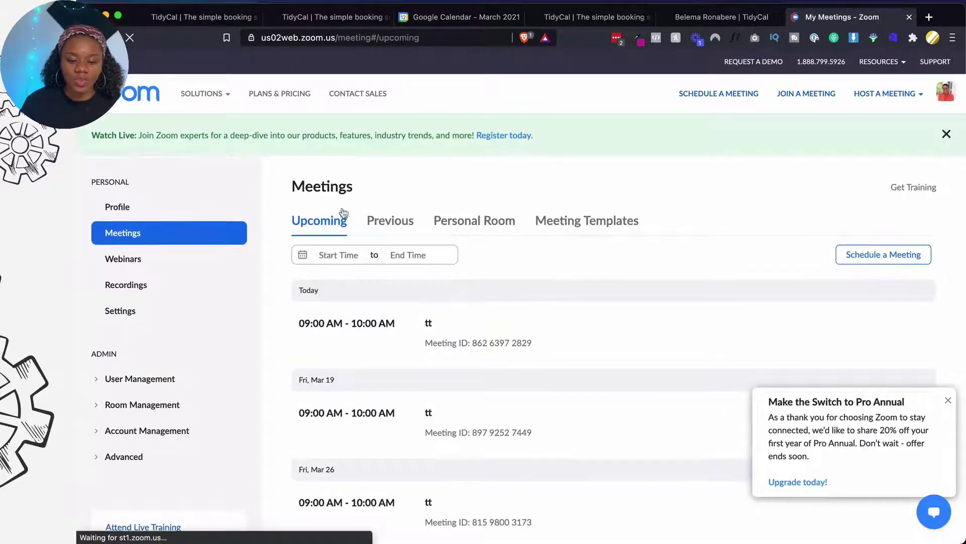
{"action": "scroll", "coordinate": [283, 255], "scroll_direction": "down", "scroll_amount": 3}
{"action": "scroll", "coordinate": [283, 256], "scroll_direction": "up", "scroll_amount": 3}
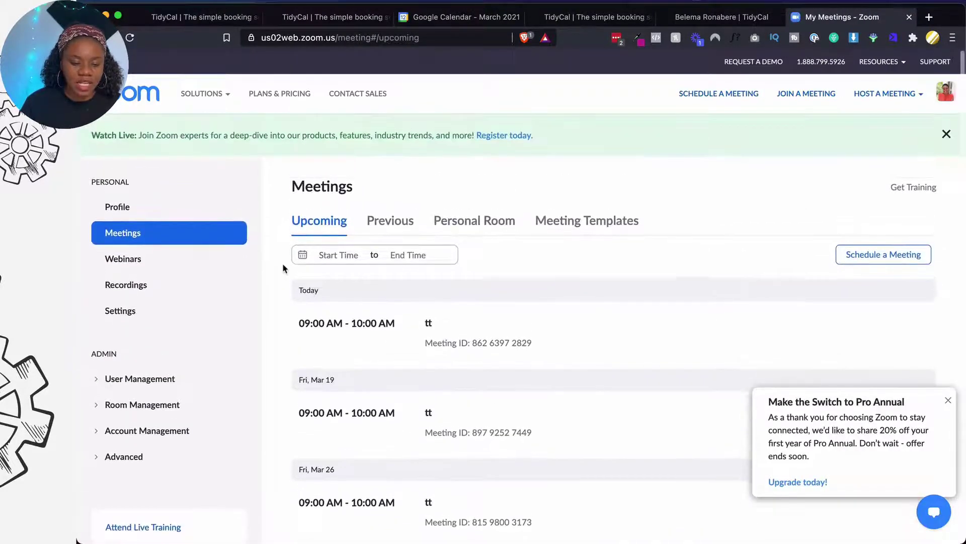
{"action": "left_click", "coordinate": [150, 407]}
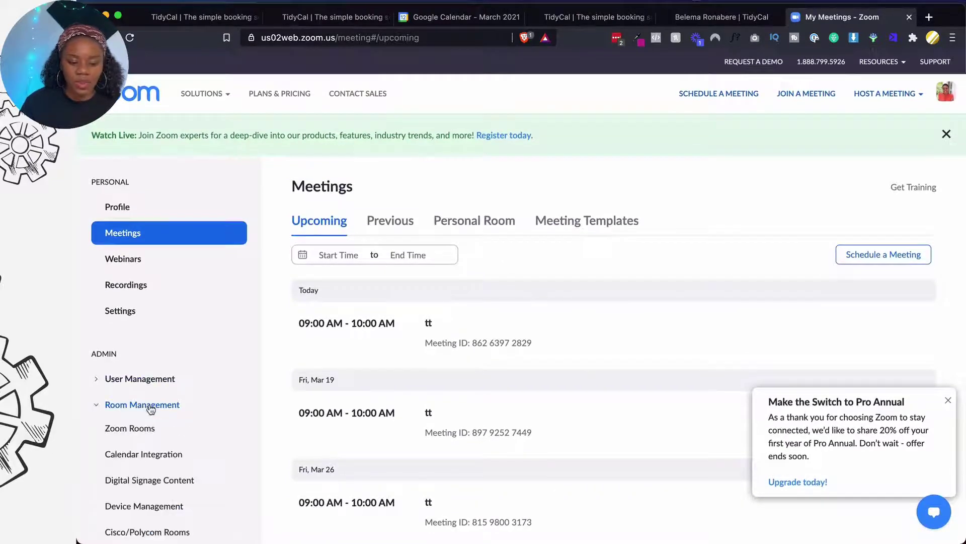
{"action": "scroll", "coordinate": [146, 425], "scroll_direction": "down", "scroll_amount": 3}
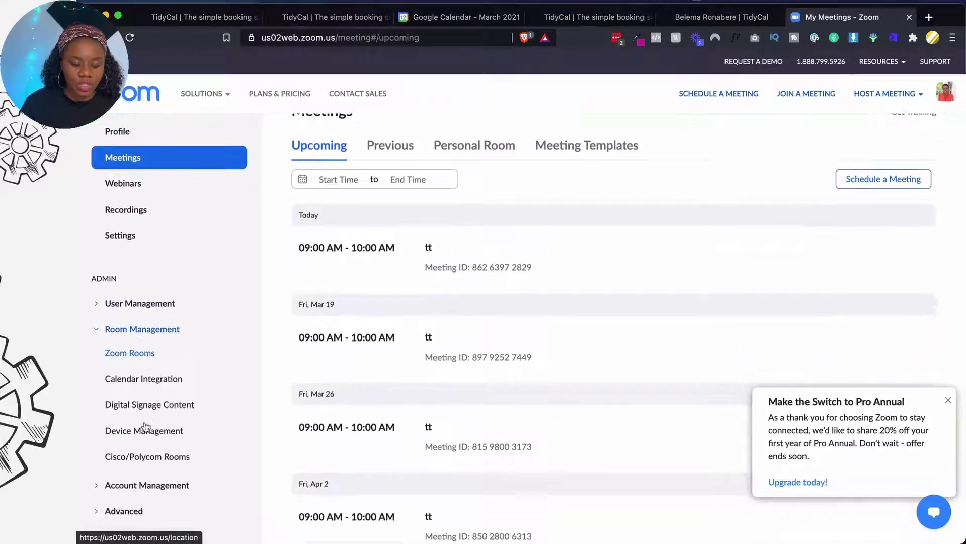
{"action": "left_click", "coordinate": [145, 360]}
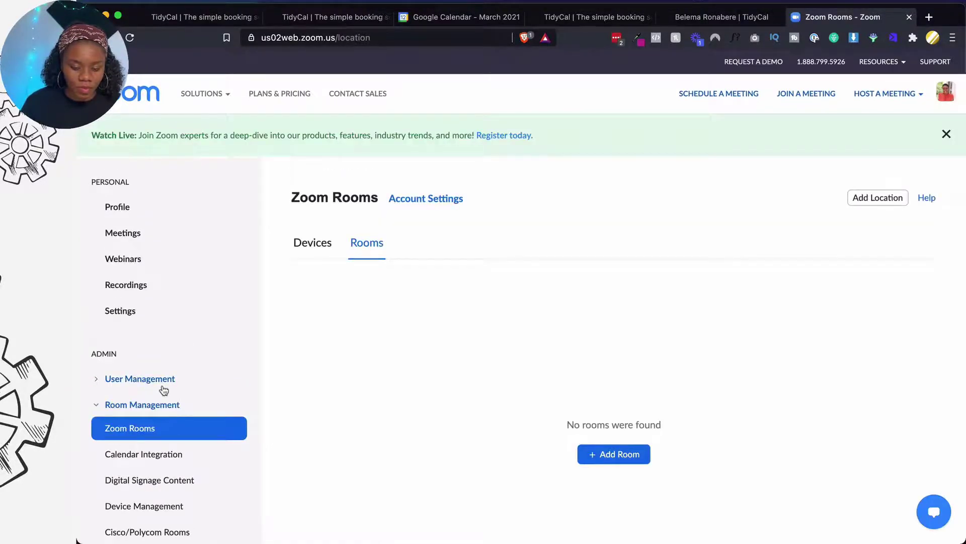
{"action": "scroll", "coordinate": [164, 390], "scroll_direction": "down", "scroll_amount": 4}
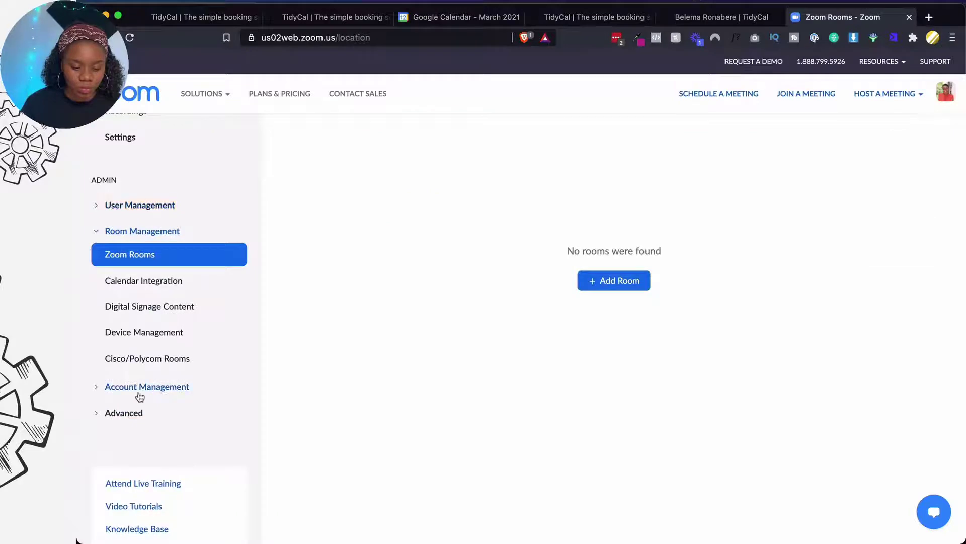
{"action": "left_click", "coordinate": [138, 394]}
{"action": "scroll", "coordinate": [140, 397], "scroll_direction": "down", "scroll_amount": 1}
{"action": "left_click", "coordinate": [141, 374]}
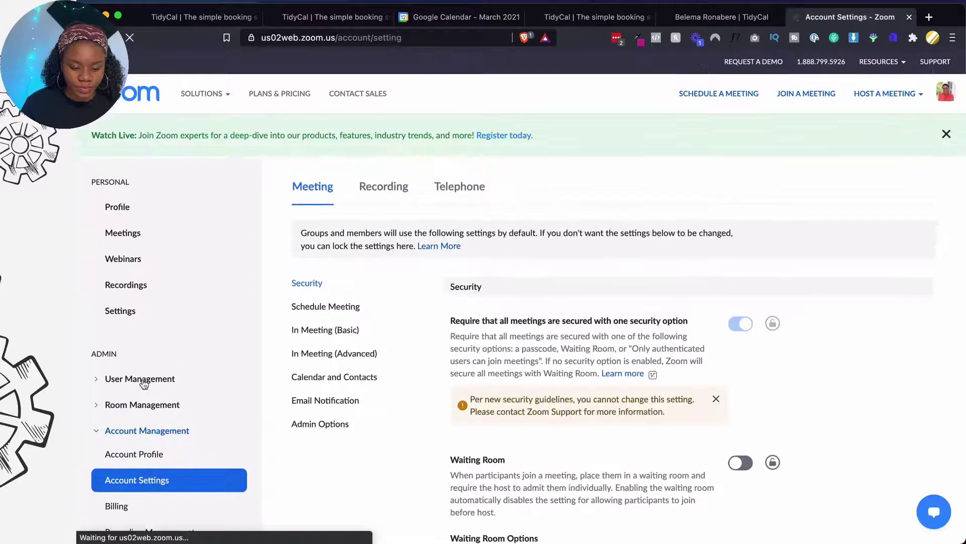
Switch the account-wide Waiting Room toggle on and confirm Enable in the dialog
{"action": "scroll", "coordinate": [337, 361], "scroll_direction": "down", "scroll_amount": 3}
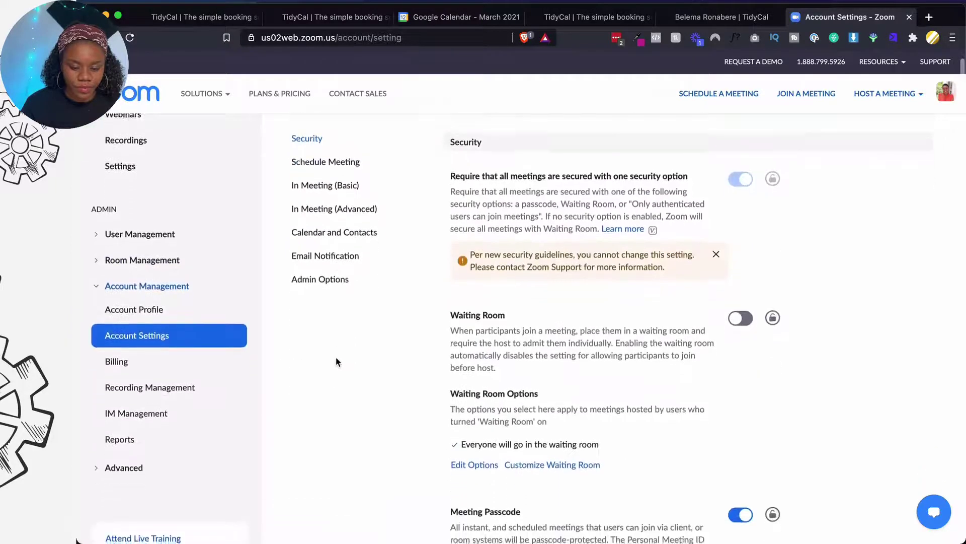
{"action": "scroll", "coordinate": [336, 358], "scroll_direction": "down", "scroll_amount": 1}
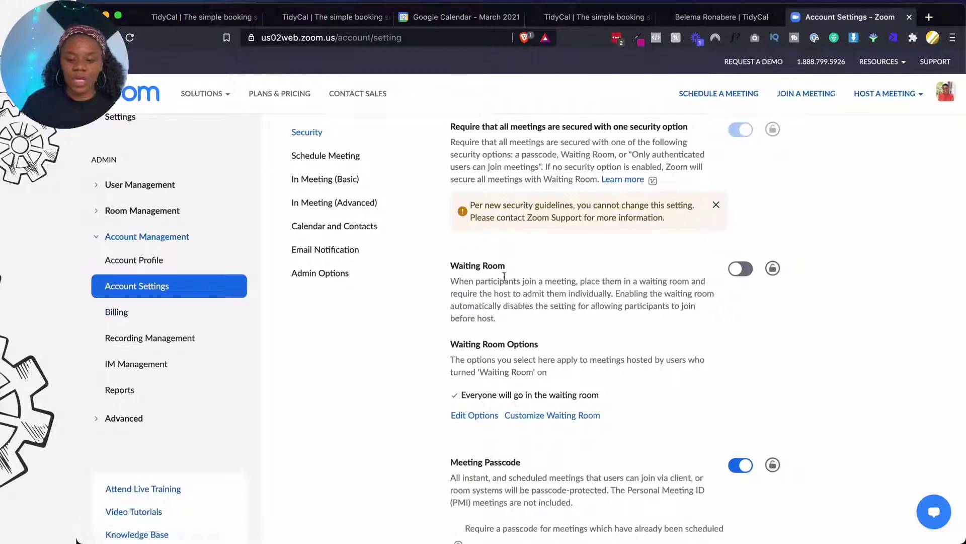
{"action": "left_click_drag", "start_coordinate": [452, 268], "coordinate": [488, 265]}
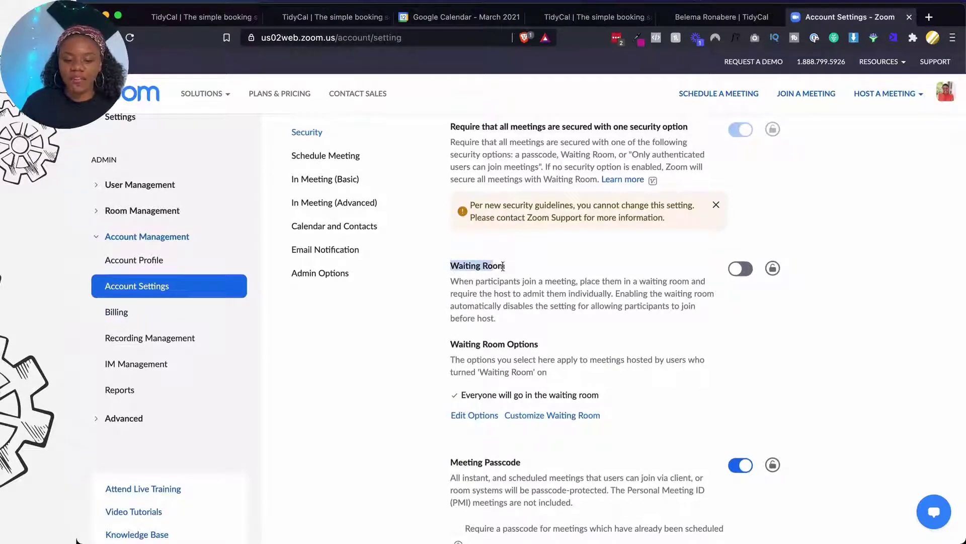
{"action": "left_click", "coordinate": [512, 271]}
{"action": "left_click", "coordinate": [738, 270]}
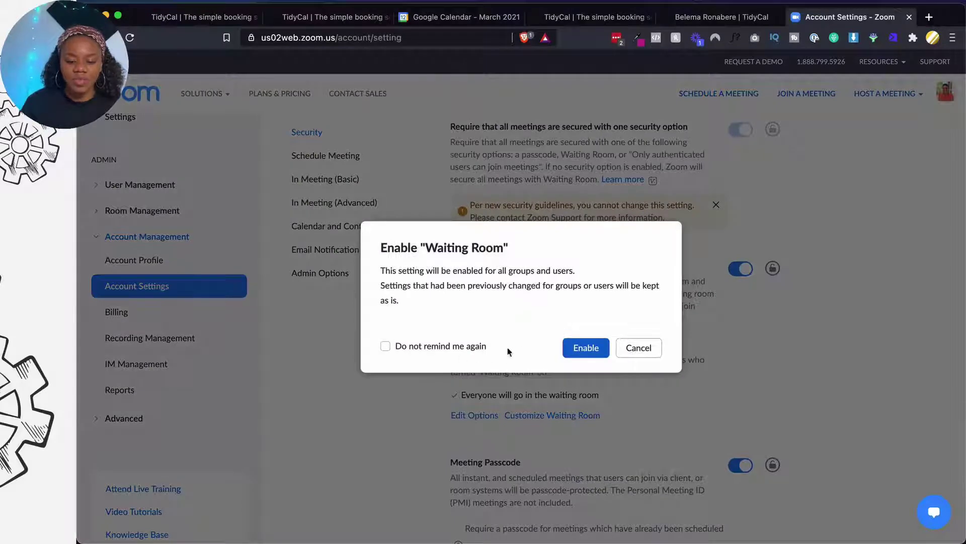
{"action": "left_click", "coordinate": [587, 347]}
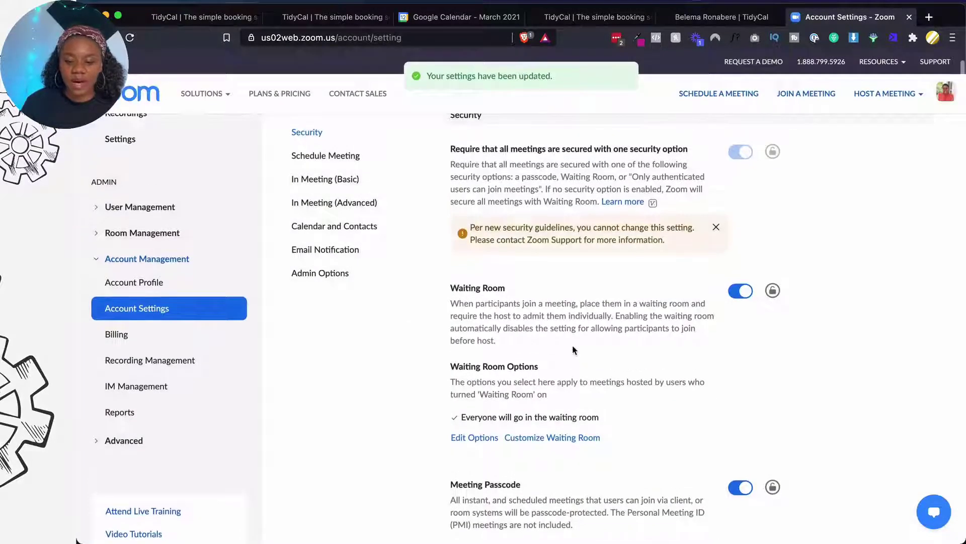
{"action": "scroll", "coordinate": [573, 345], "scroll_direction": "down", "scroll_amount": 4}
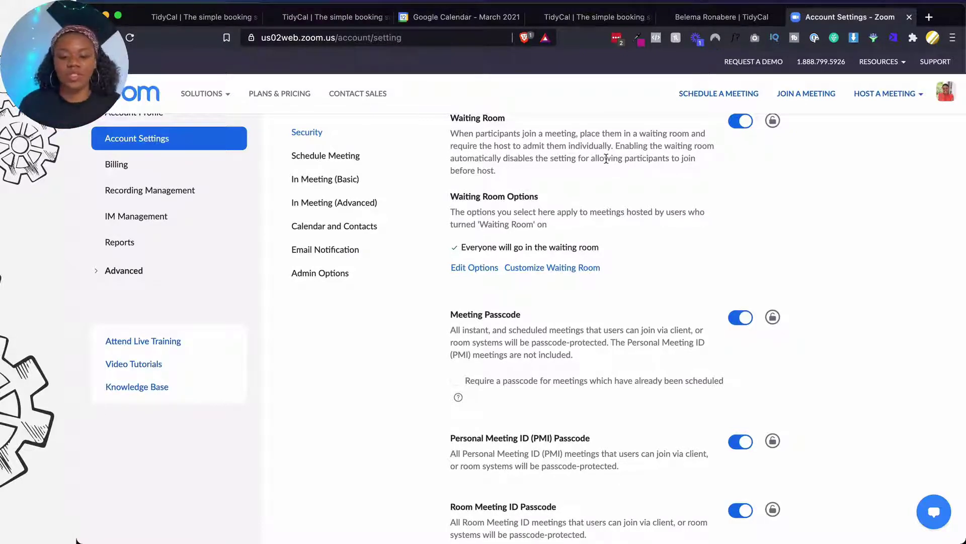
{"action": "scroll", "coordinate": [607, 159], "scroll_direction": "up", "scroll_amount": 7}
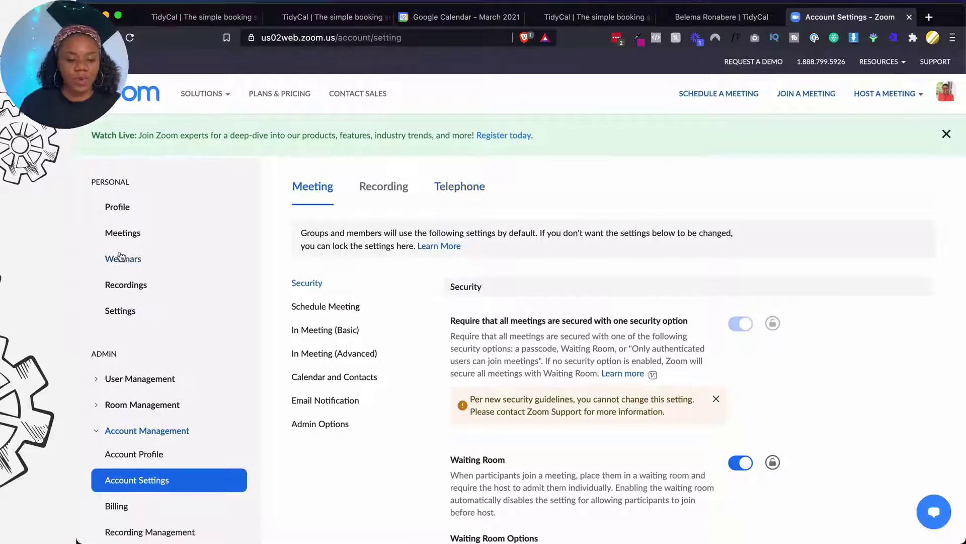
Open the Zoom Profile page and select the Personal Meeting ID link
{"action": "left_click", "coordinate": [126, 212]}
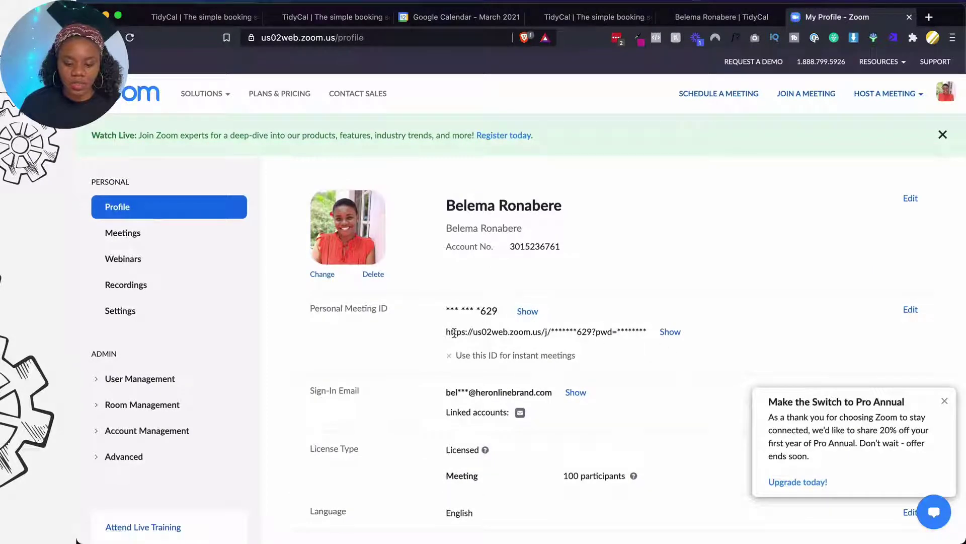
{"action": "left_click_drag", "start_coordinate": [446, 332], "coordinate": [596, 331]}
{"action": "key", "text": "super+c"}
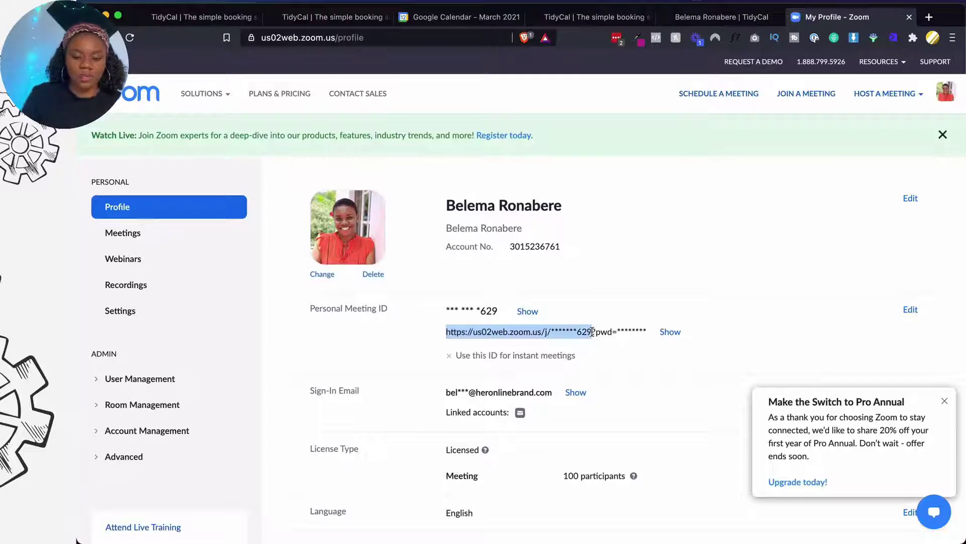
Paste the Zoom personal meeting link into TidyCal's Static link URL and save the settings
{"action": "left_click", "coordinate": [466, 17]}
{"action": "left_click", "coordinate": [566, 21]}
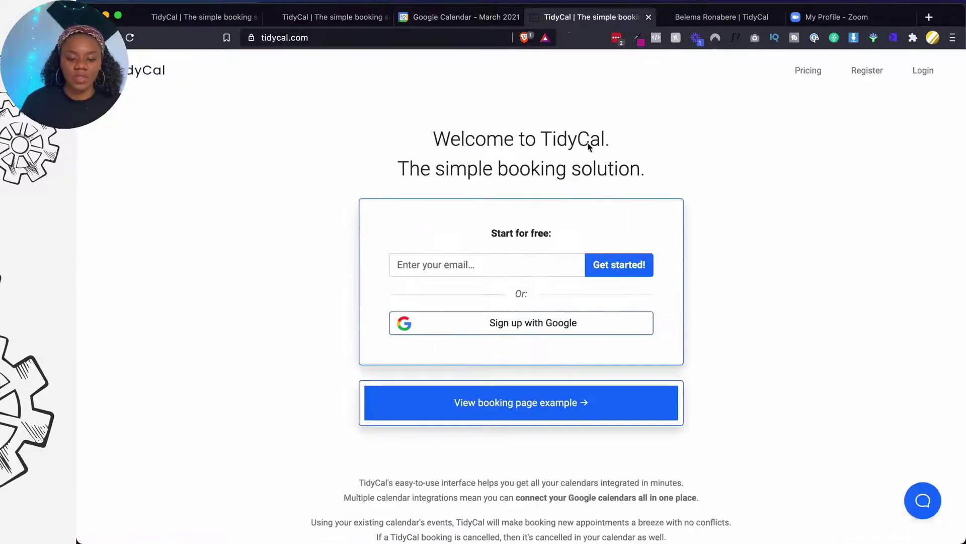
{"action": "left_click", "coordinate": [302, 17]}
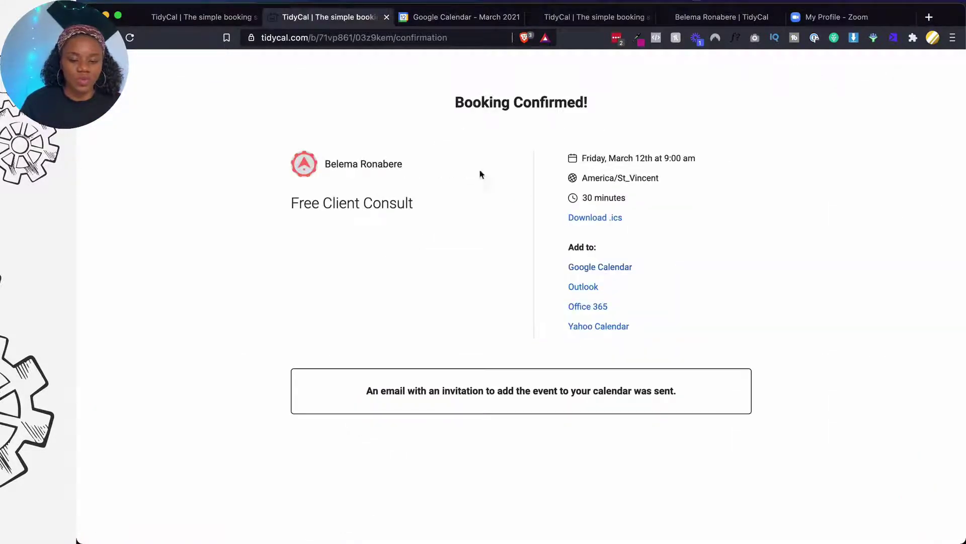
{"action": "left_click", "coordinate": [208, 18]}
{"action": "key", "text": "super+v"}
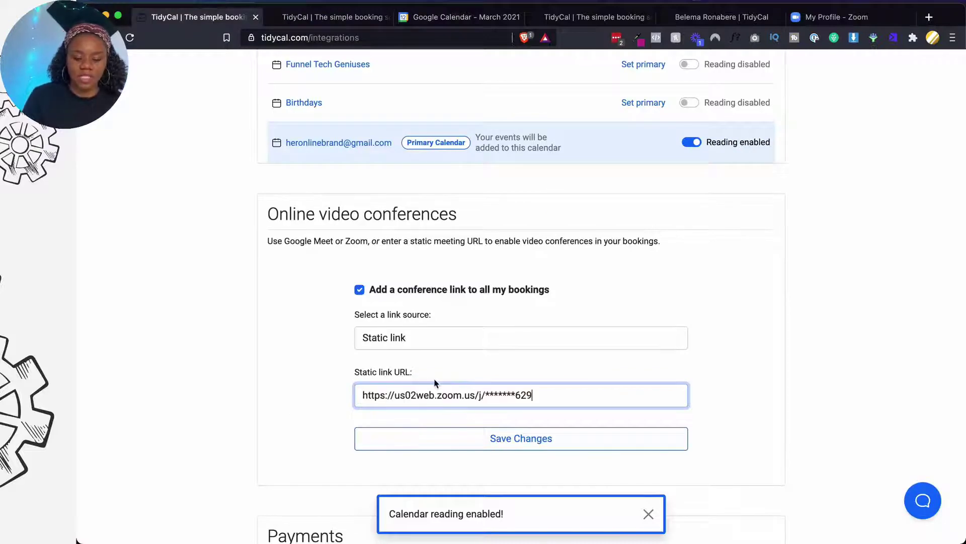
{"action": "scroll", "coordinate": [483, 396], "scroll_direction": "down", "scroll_amount": 3}
{"action": "left_click", "coordinate": [522, 322]}
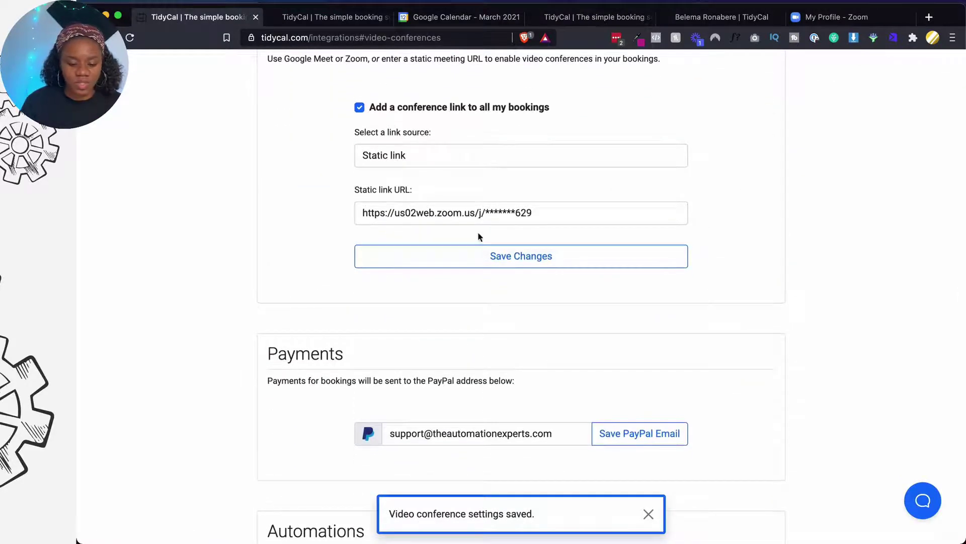
{"action": "scroll", "coordinate": [478, 234], "scroll_direction": "down", "scroll_amount": 3}
{"action": "scroll", "coordinate": [478, 233], "scroll_direction": "down", "scroll_amount": 1}
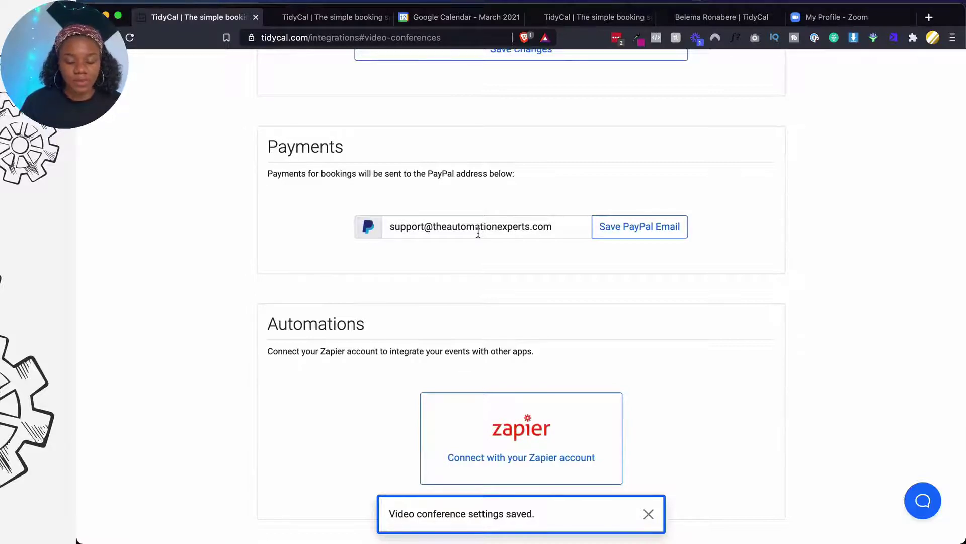
Replace the PayPal payment email with the new business address, save it and dismiss the notice
{"action": "scroll", "coordinate": [478, 233], "scroll_direction": "down", "scroll_amount": 1}
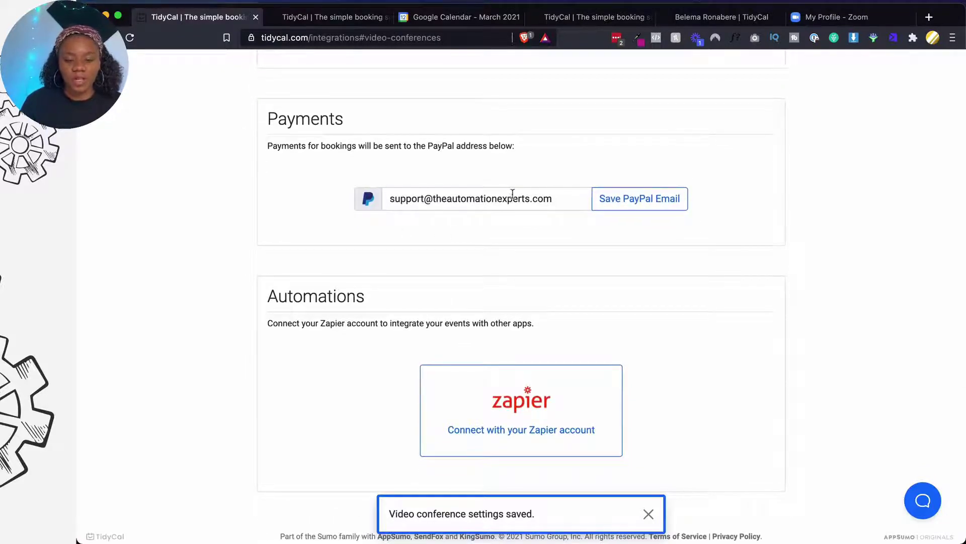
{"action": "scroll", "coordinate": [511, 241], "scroll_direction": "down", "scroll_amount": 1}
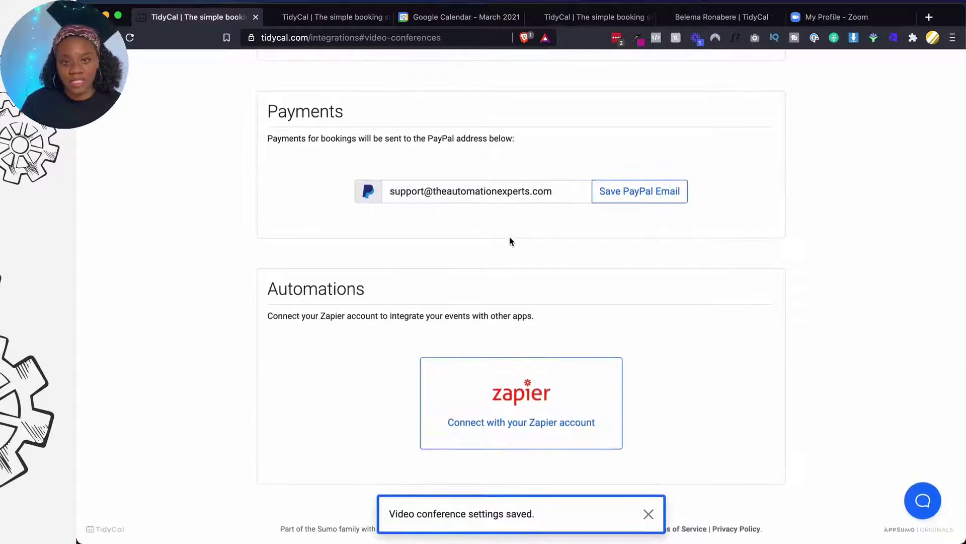
{"action": "scroll", "coordinate": [511, 241], "scroll_direction": "up", "scroll_amount": 4}
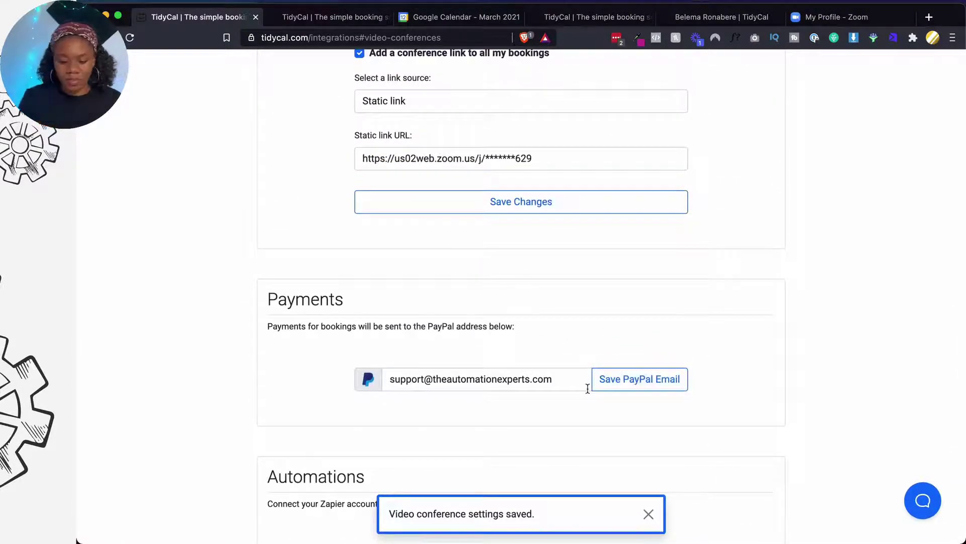
{"action": "triple_click", "coordinate": [588, 388]}
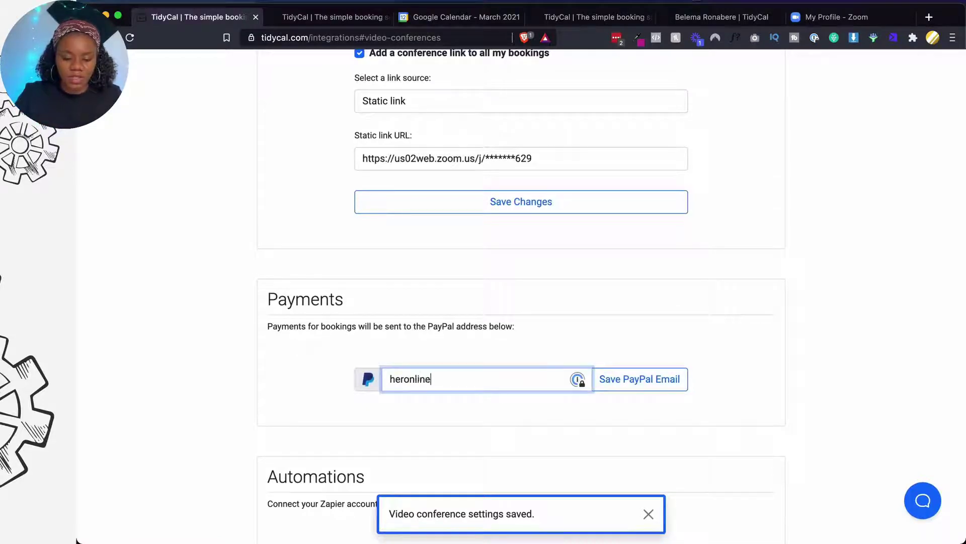
{"action": "left_click", "coordinate": [674, 381]}
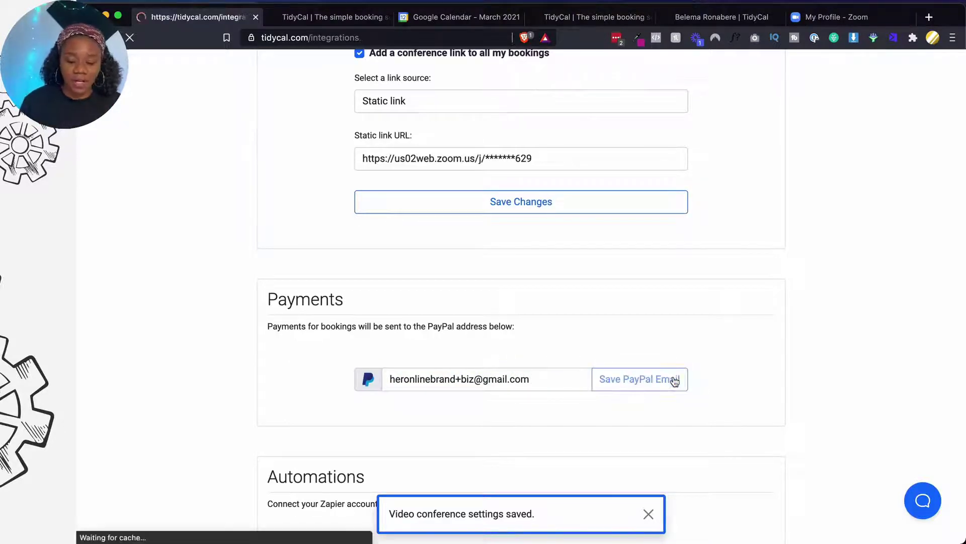
{"action": "scroll", "coordinate": [556, 409], "scroll_direction": "down", "scroll_amount": 10}
{"action": "scroll", "coordinate": [559, 412], "scroll_direction": "down", "scroll_amount": 8}
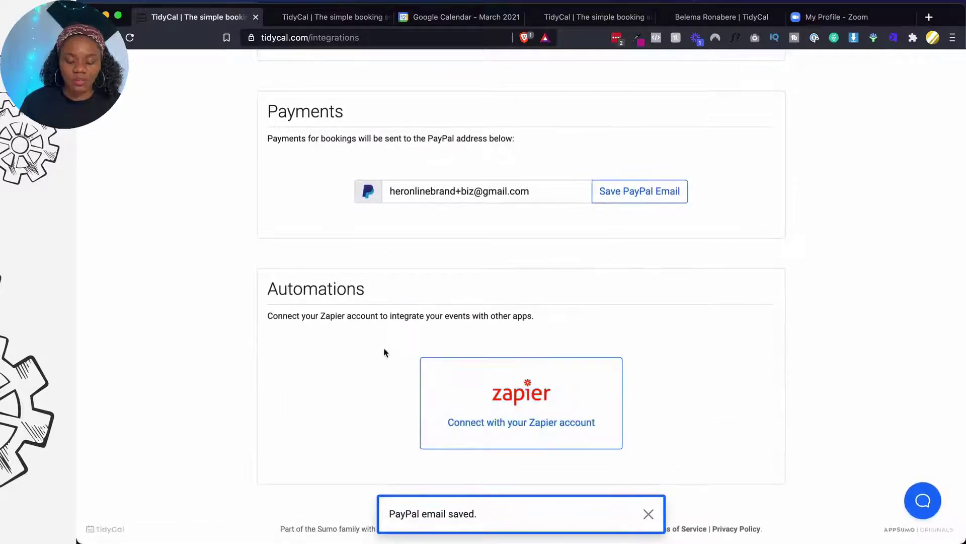
{"action": "left_click", "coordinate": [649, 513]}
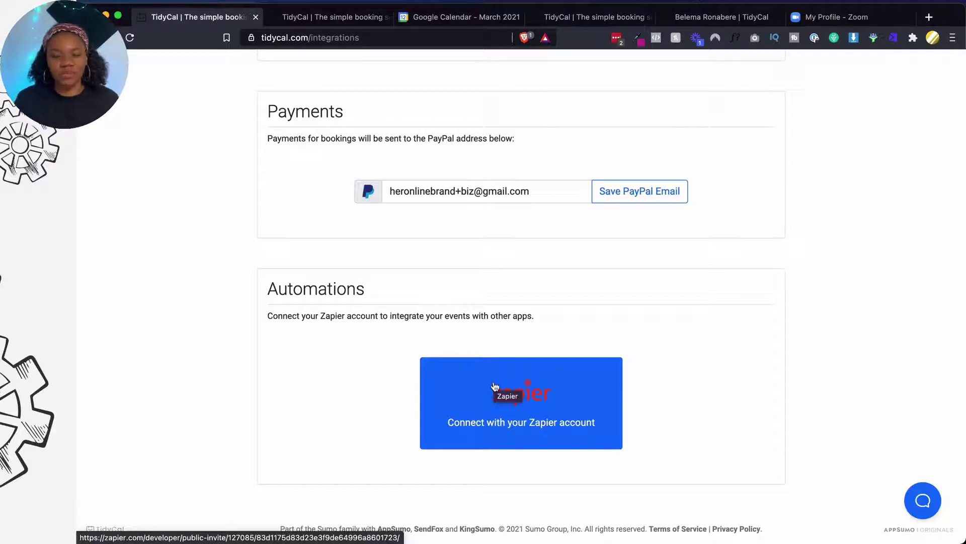
{"action": "scroll", "coordinate": [494, 386], "scroll_direction": "up", "scroll_amount": 5}
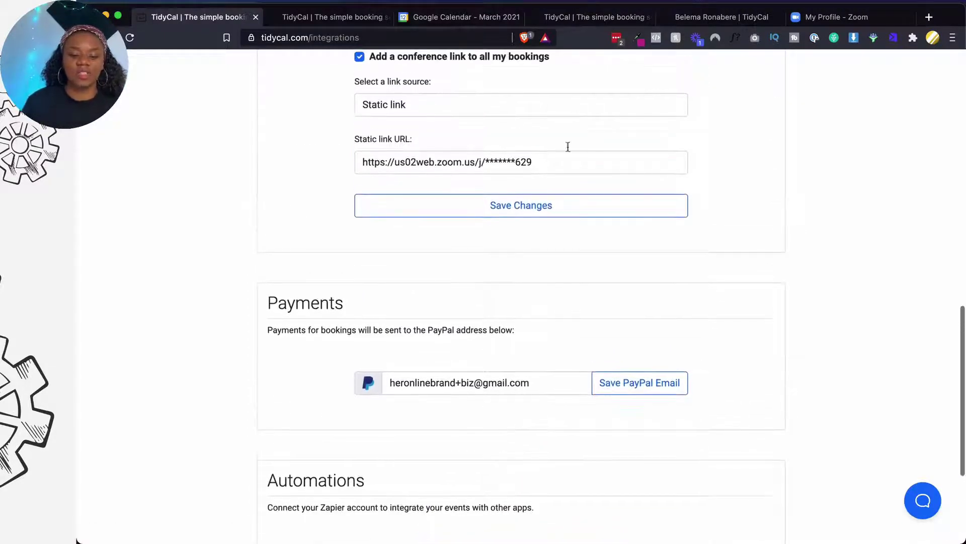
{"action": "scroll", "coordinate": [421, 150], "scroll_direction": "down", "scroll_amount": 5}
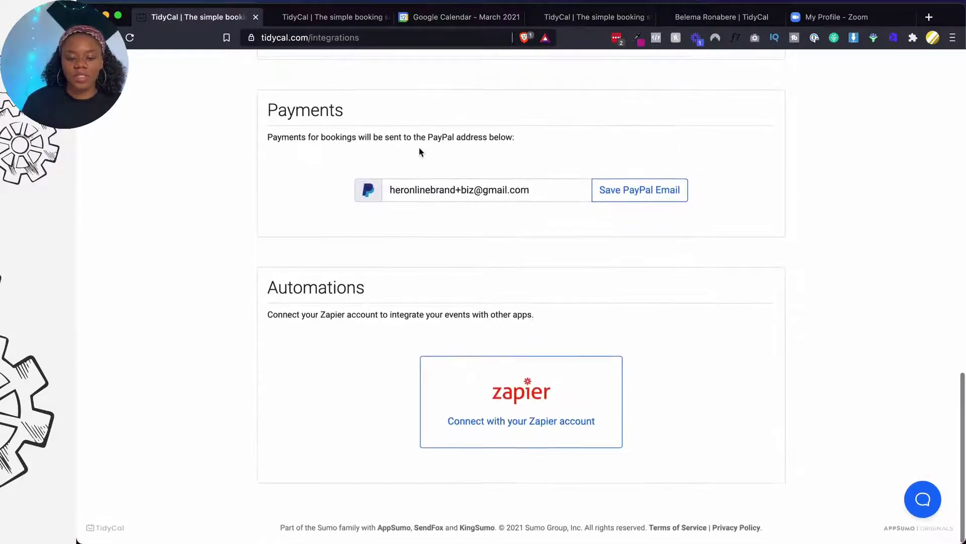
Connect TidyCal to Zapier by signing in with Google and accepting the TidyCal invite
{"action": "left_click", "coordinate": [491, 410]}
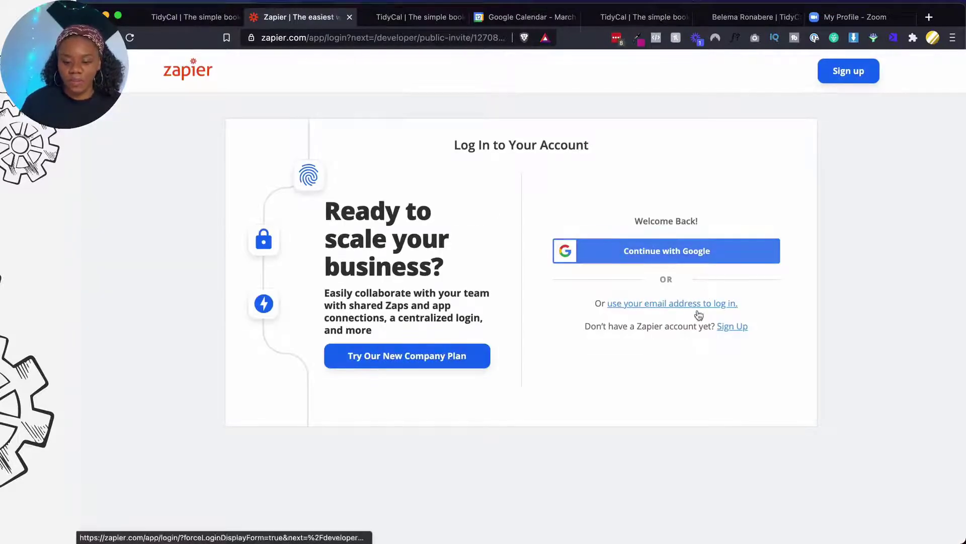
{"action": "left_click", "coordinate": [709, 251]}
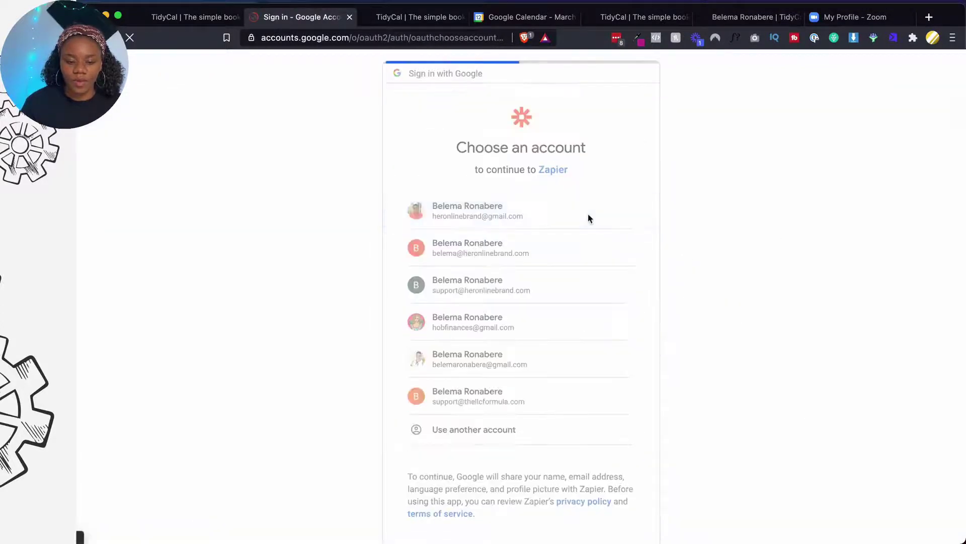
{"action": "left_click", "coordinate": [589, 216]}
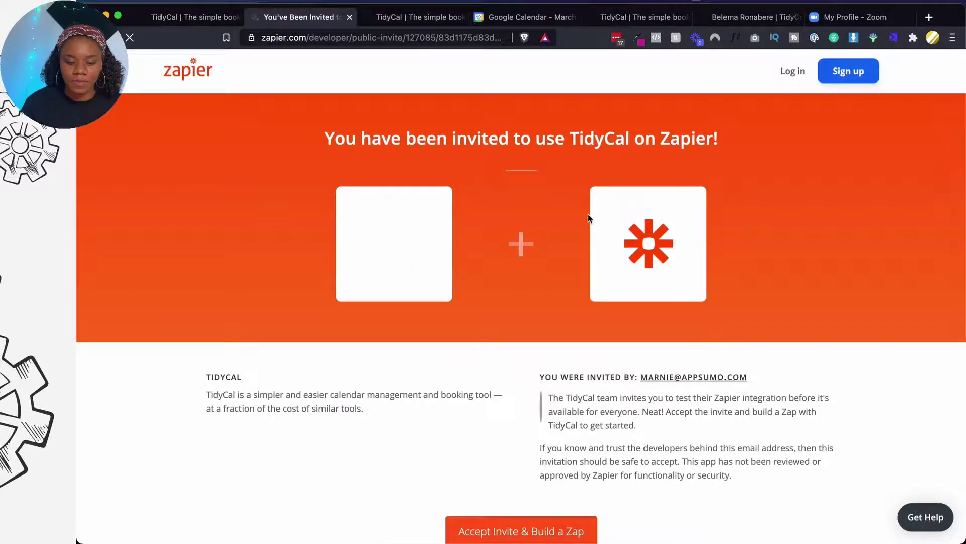
{"action": "scroll", "coordinate": [589, 218], "scroll_direction": "down", "scroll_amount": 3}
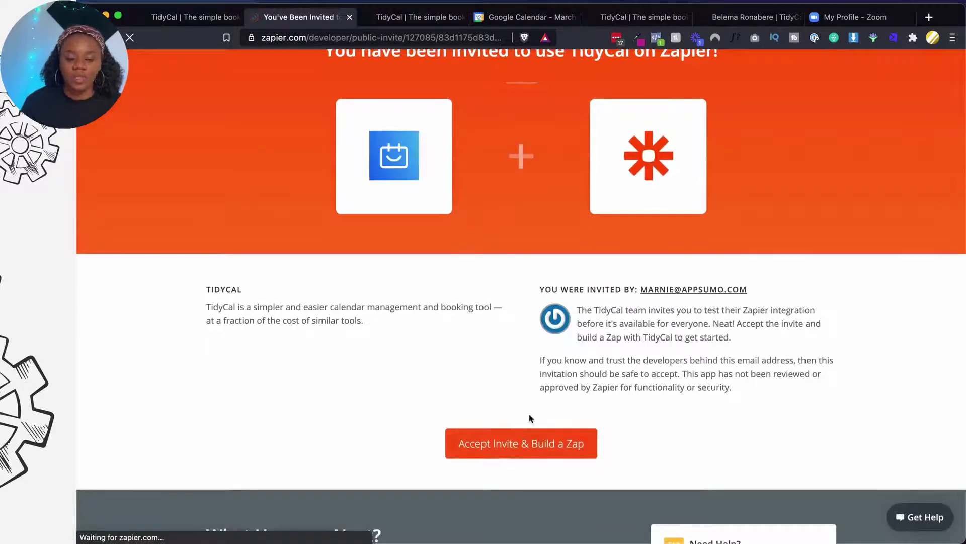
{"action": "left_click", "coordinate": [528, 444]}
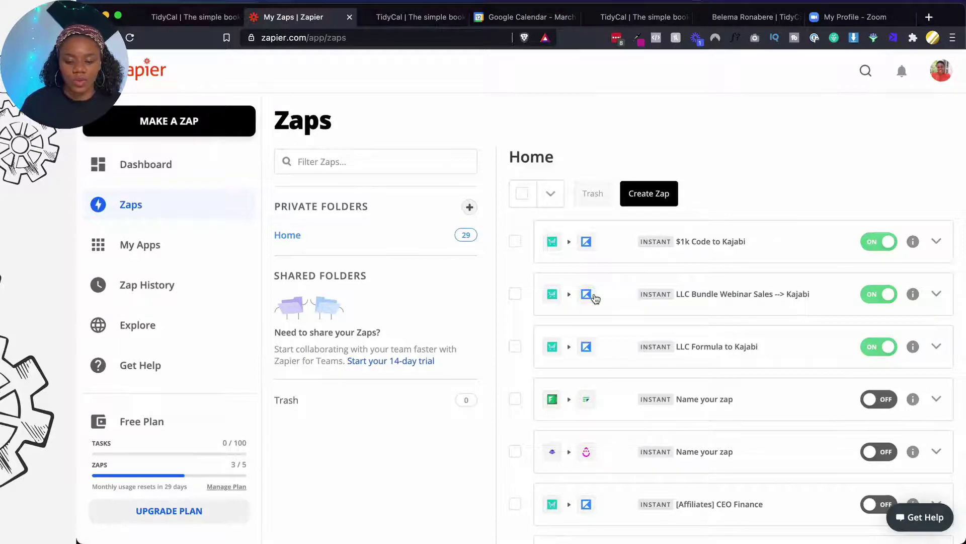
Create a new zap with TidyCal's New Bookings as the trigger event
{"action": "scroll", "coordinate": [596, 298], "scroll_direction": "down", "scroll_amount": 15}
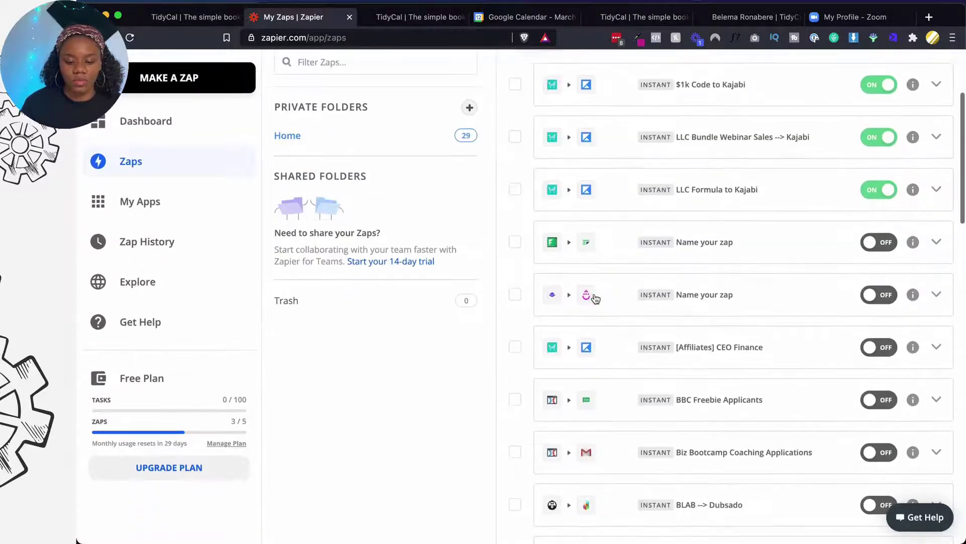
{"action": "scroll", "coordinate": [595, 298], "scroll_direction": "up", "scroll_amount": 15}
{"action": "scroll", "coordinate": [609, 123], "scroll_direction": "down", "scroll_amount": 1}
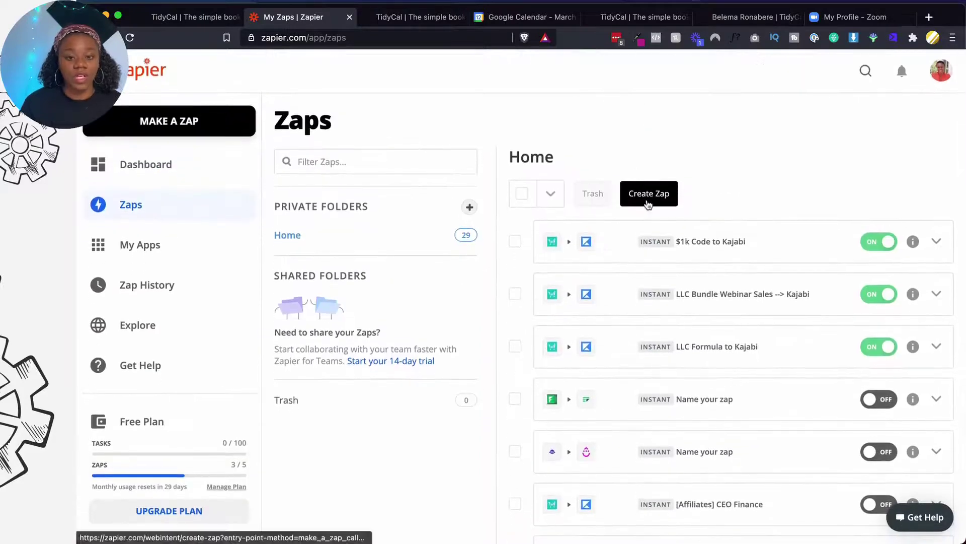
{"action": "left_click", "coordinate": [649, 203]}
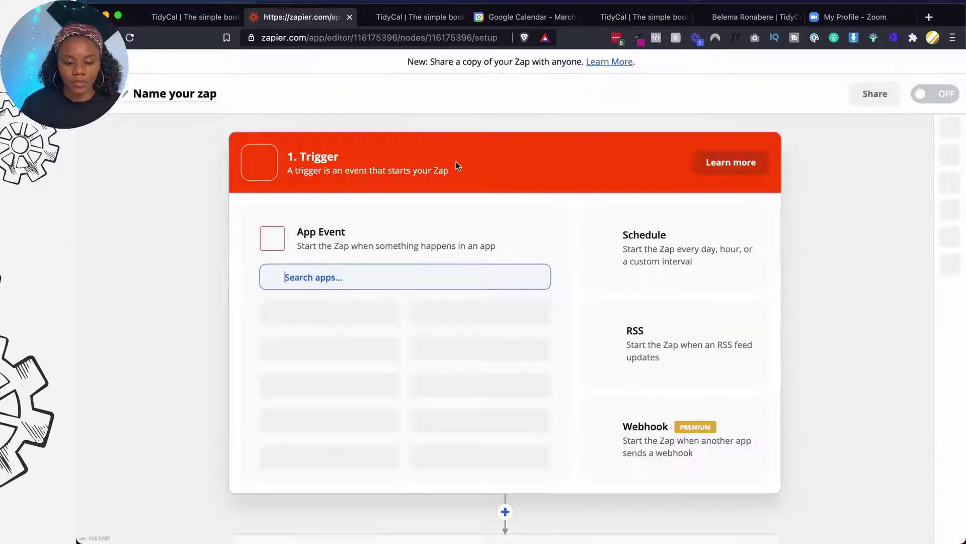
{"action": "type", "text": "tidy"}
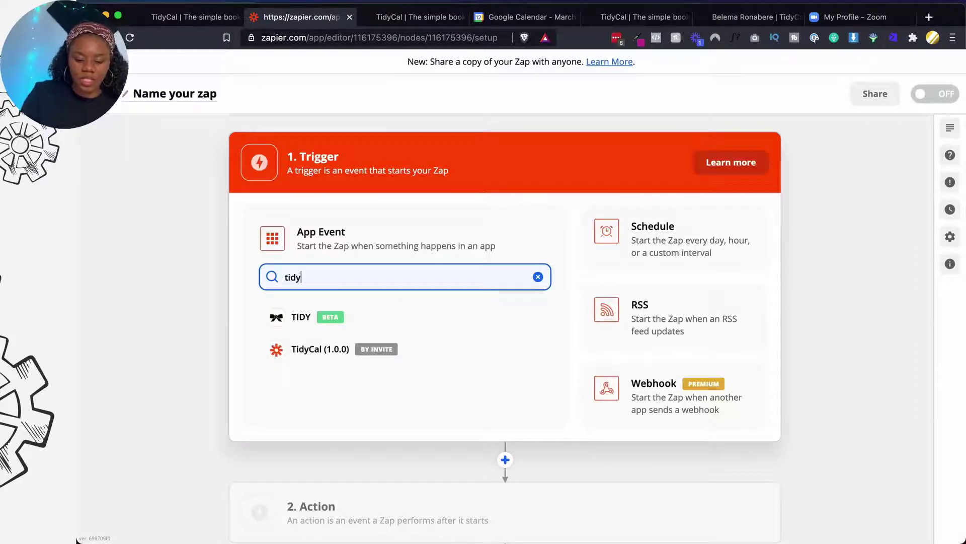
{"action": "left_click", "coordinate": [346, 356]}
{"action": "left_click", "coordinate": [358, 322]}
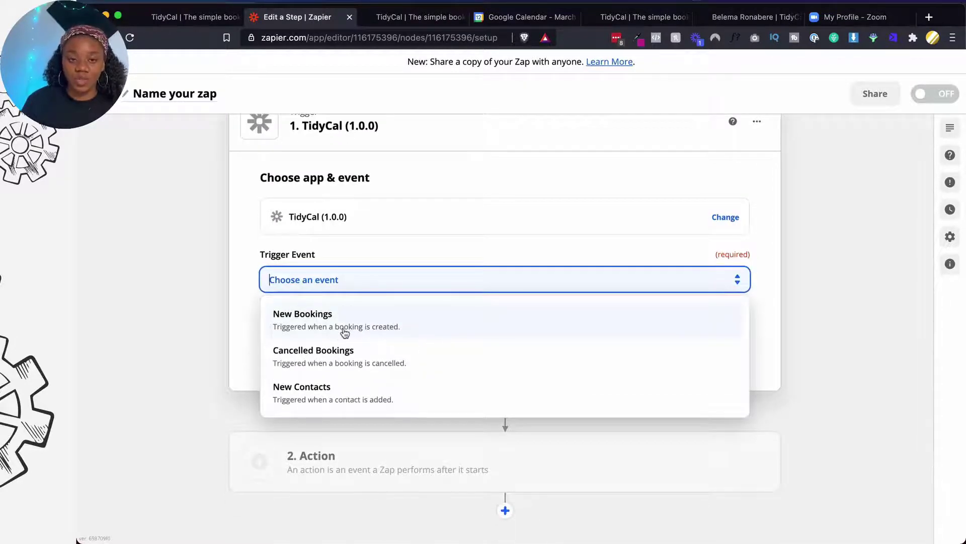
{"action": "left_click", "coordinate": [345, 333]}
{"action": "left_click", "coordinate": [391, 353]}
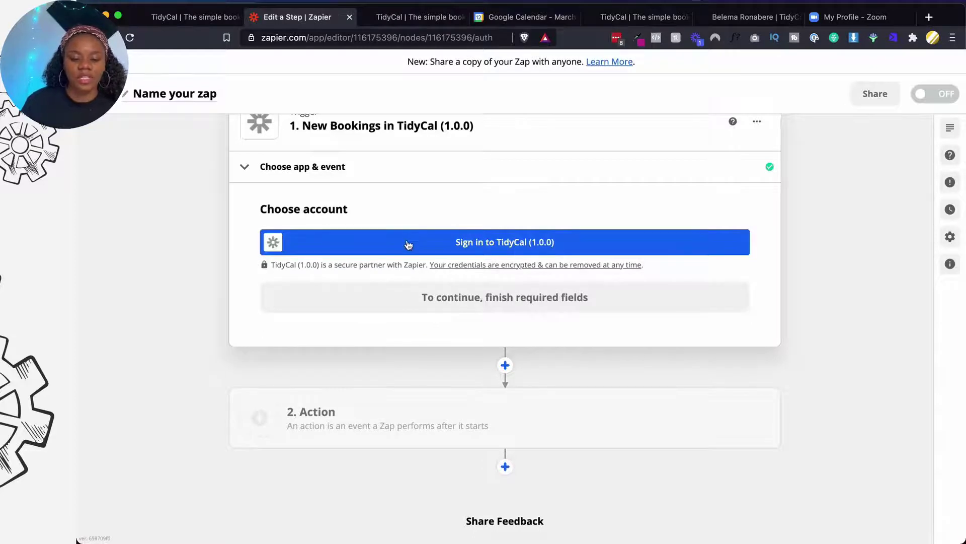
Authorize the TidyCal account in Zapier and test the trigger to get a sample booking
{"action": "left_click", "coordinate": [408, 245]}
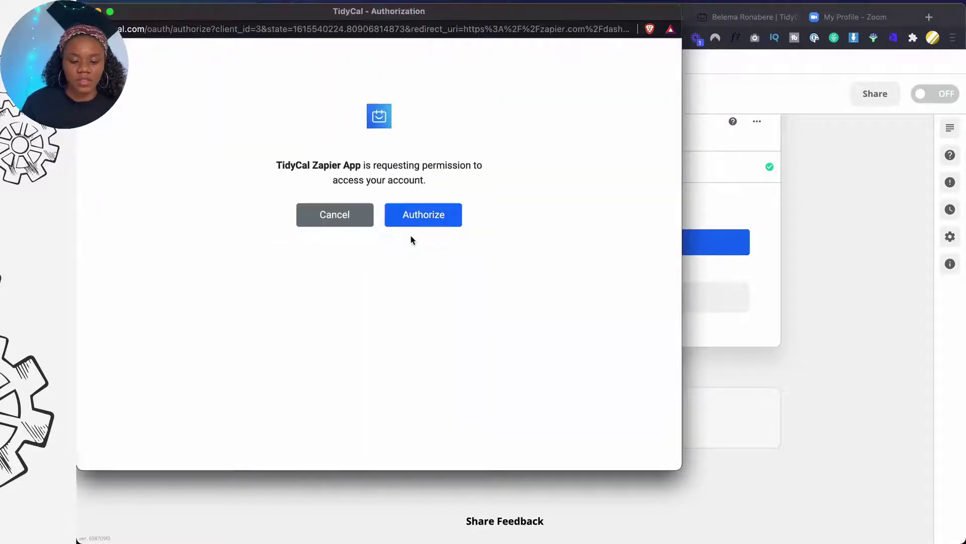
{"action": "left_click", "coordinate": [427, 224]}
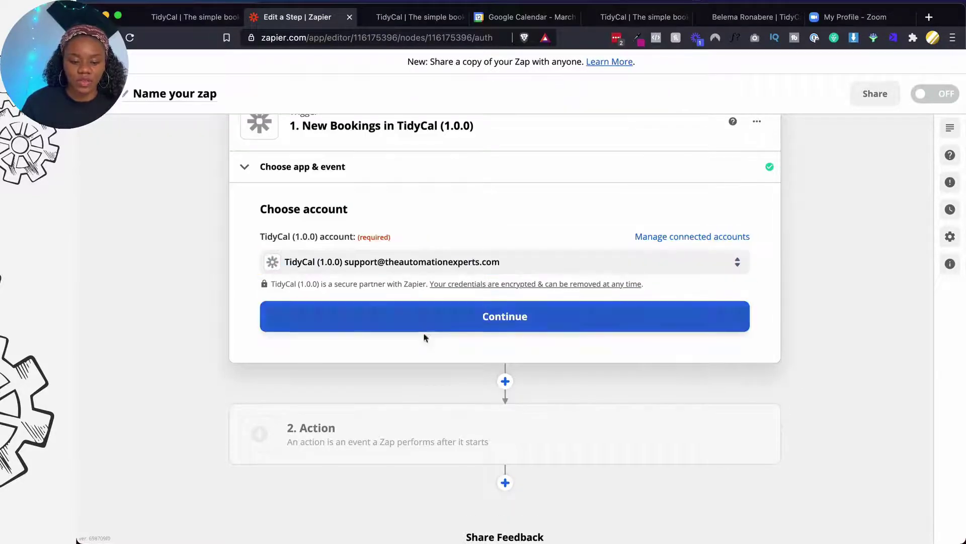
{"action": "left_click", "coordinate": [431, 328]}
{"action": "left_click", "coordinate": [504, 409]}
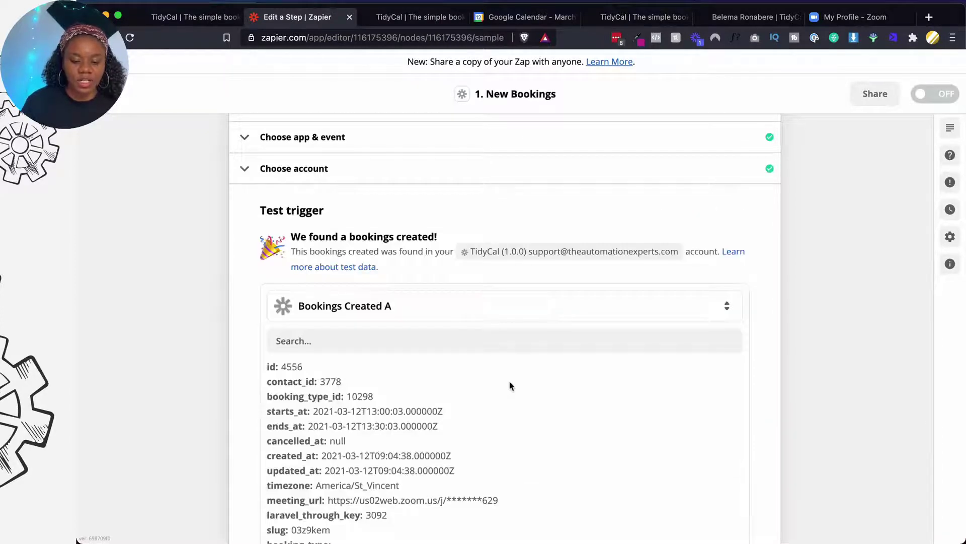
{"action": "scroll", "coordinate": [510, 386], "scroll_direction": "down", "scroll_amount": 5}
{"action": "scroll", "coordinate": [510, 386], "scroll_direction": "down", "scroll_amount": 10}
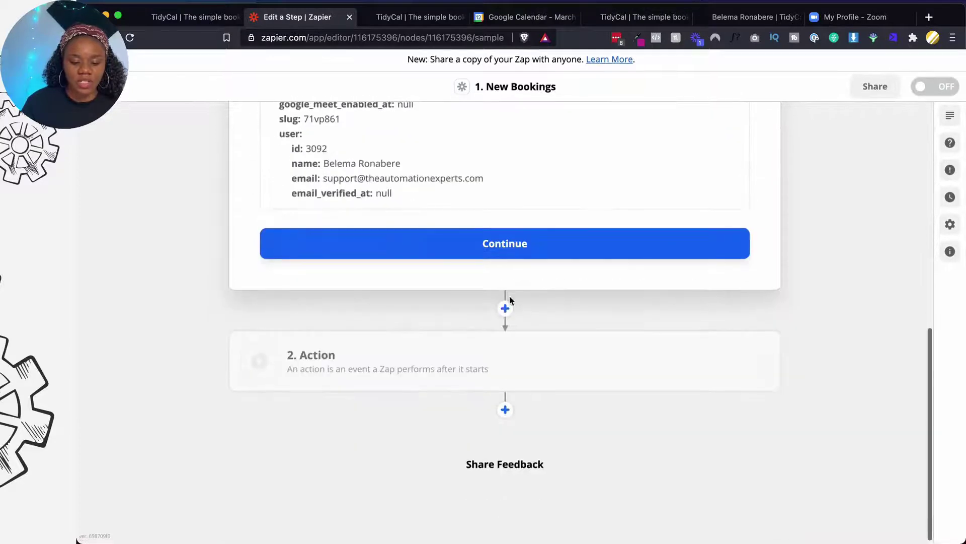
Set the zap's action to Zoom with the Create Meeting event
{"action": "left_click", "coordinate": [510, 253]}
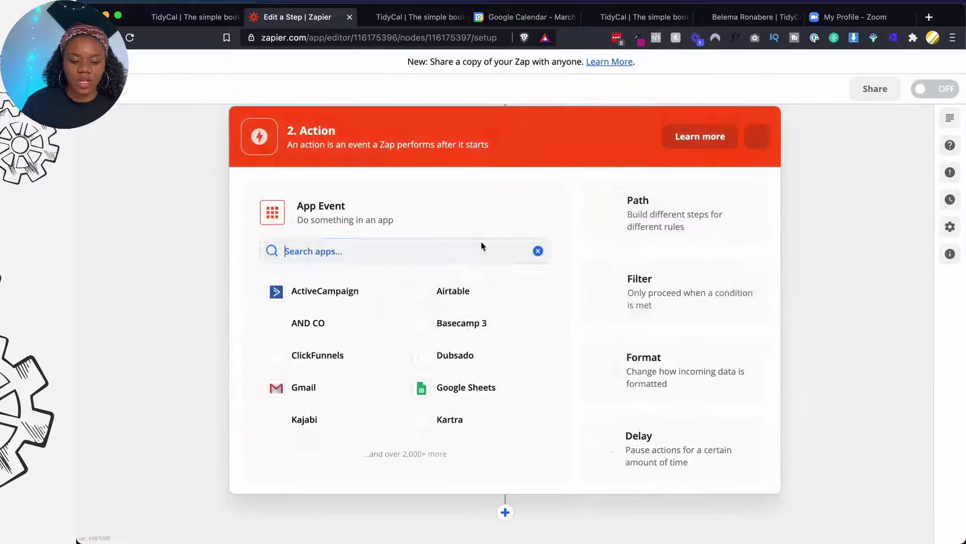
{"action": "type", "text": "zoom"}
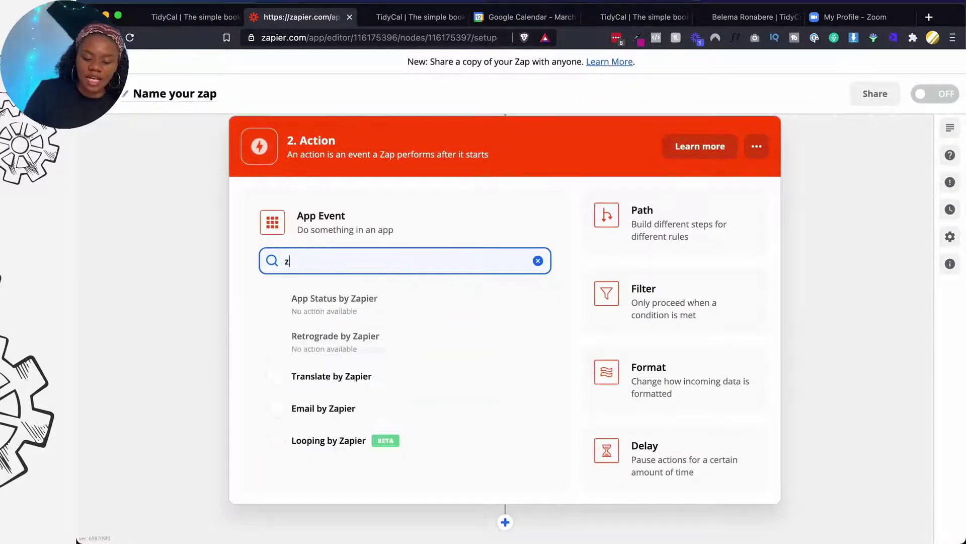
{"action": "left_click", "coordinate": [367, 299]}
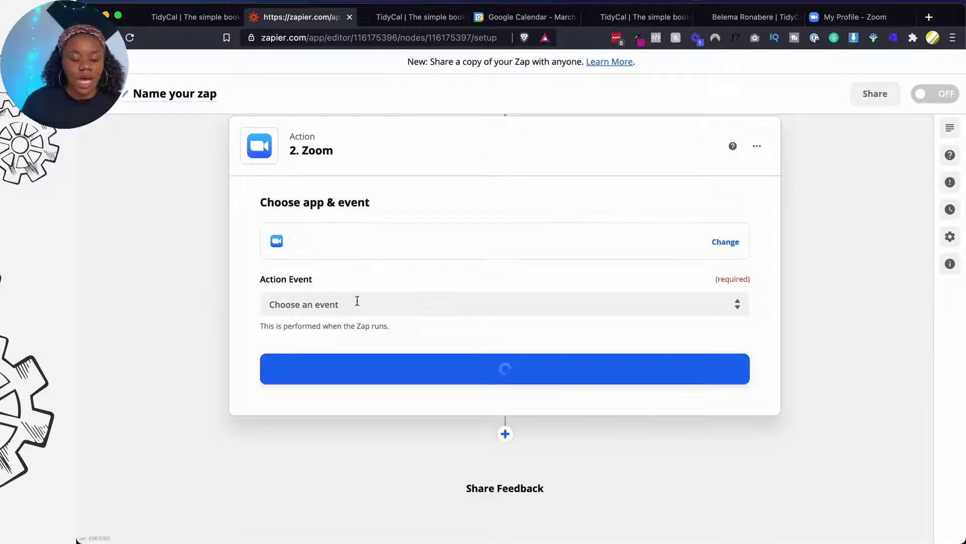
{"action": "left_click", "coordinate": [367, 304]}
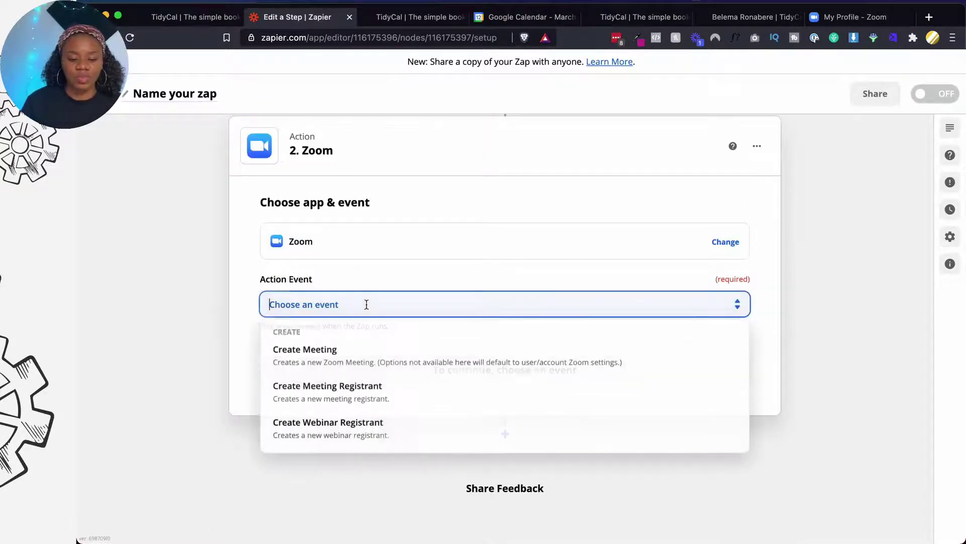
{"action": "left_click", "coordinate": [345, 360]}
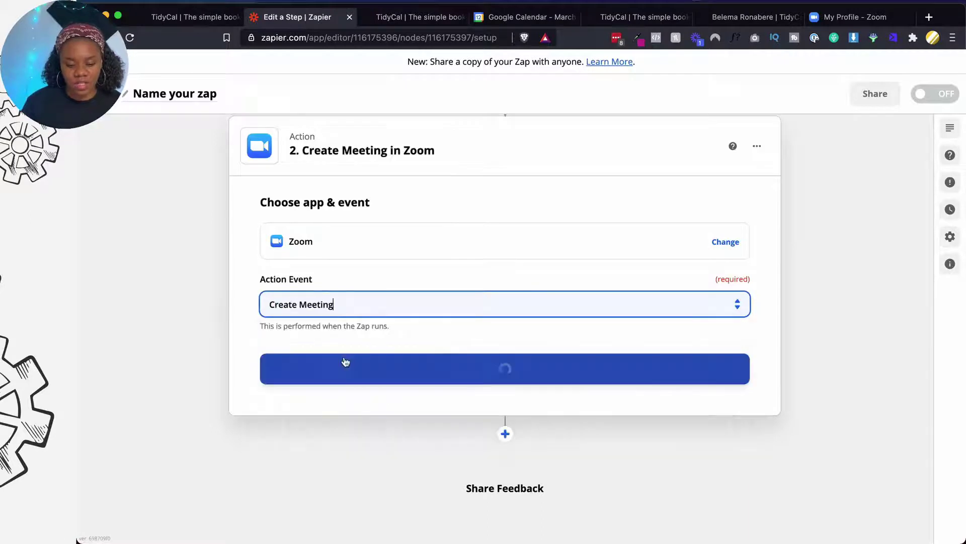
{"action": "left_click", "coordinate": [367, 371]}
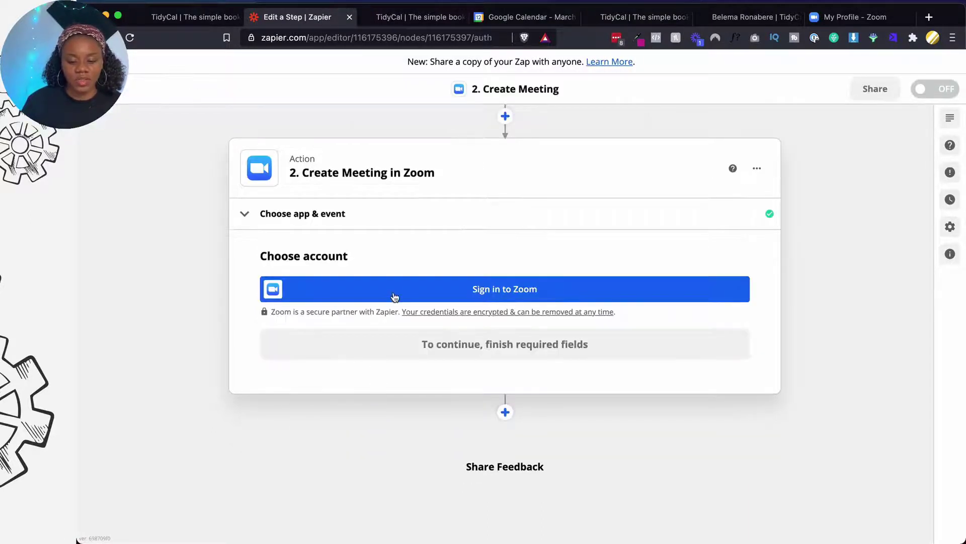
Sign in to Zoom, pre-approve the Zapier app and authorize its access
{"action": "left_click", "coordinate": [394, 297]}
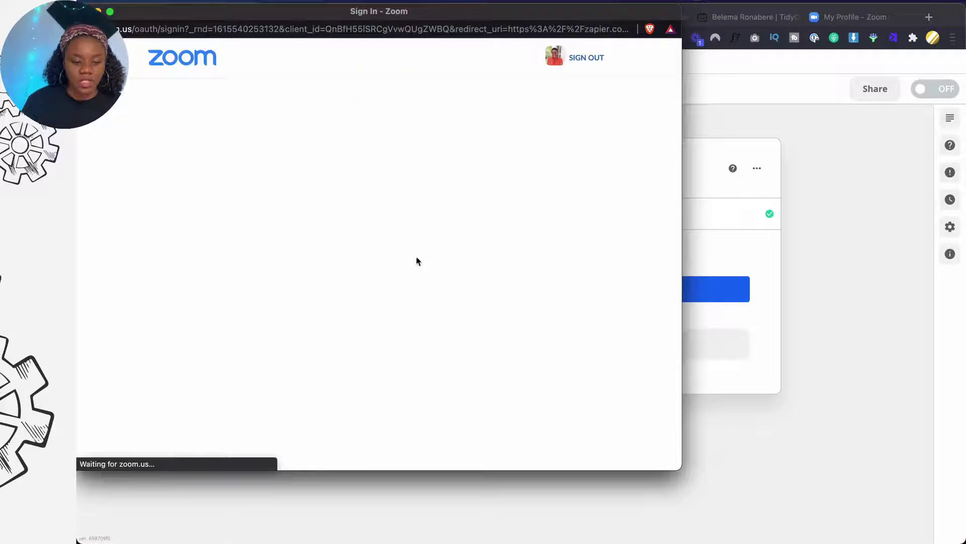
{"action": "scroll", "coordinate": [407, 345], "scroll_direction": "down", "scroll_amount": 5}
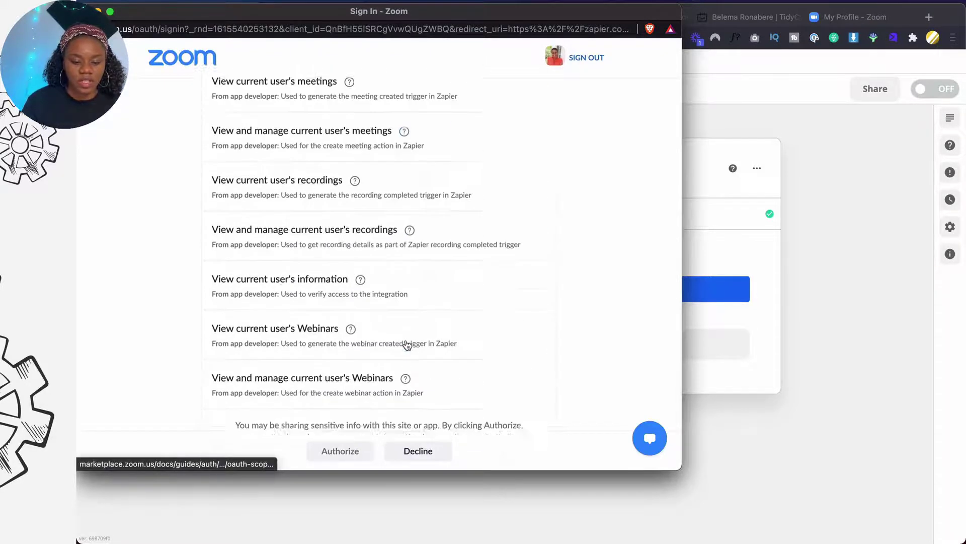
{"action": "scroll", "coordinate": [407, 345], "scroll_direction": "down", "scroll_amount": 2}
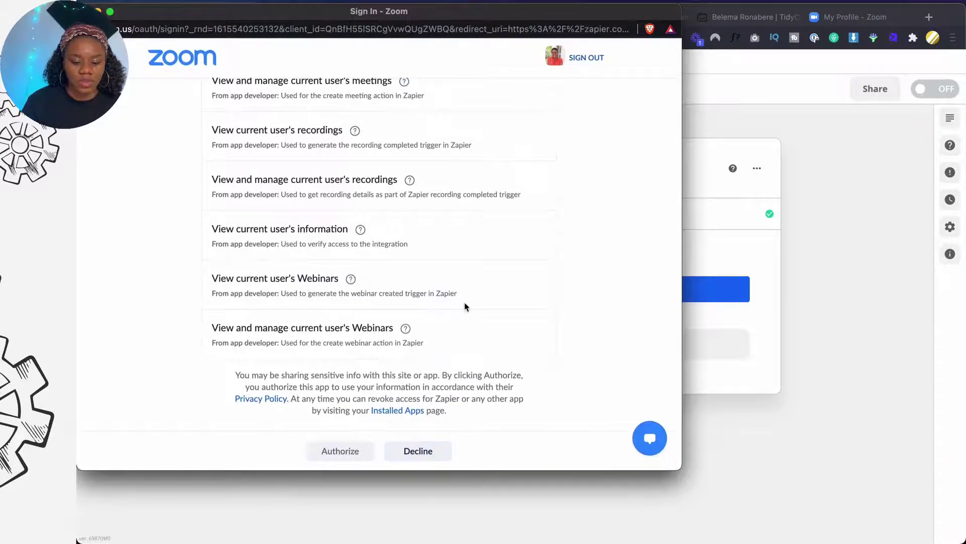
{"action": "scroll", "coordinate": [465, 307], "scroll_direction": "up", "scroll_amount": 7}
{"action": "left_click", "coordinate": [513, 236]}
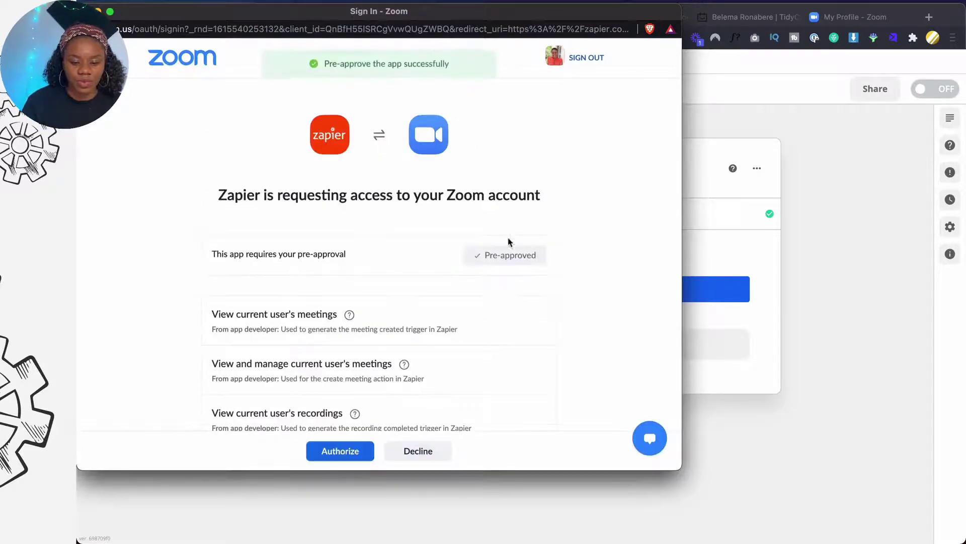
{"action": "scroll", "coordinate": [380, 349], "scroll_direction": "down", "scroll_amount": 3}
{"action": "left_click", "coordinate": [338, 444]}
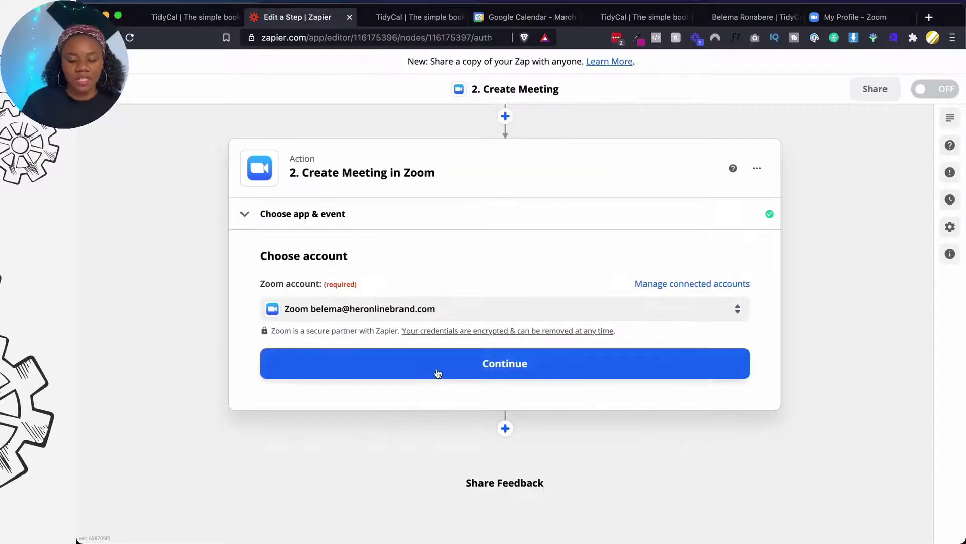
Set Meeting Type to Meeting and map Topic to the Booking Type Title
{"action": "left_click", "coordinate": [439, 371]}
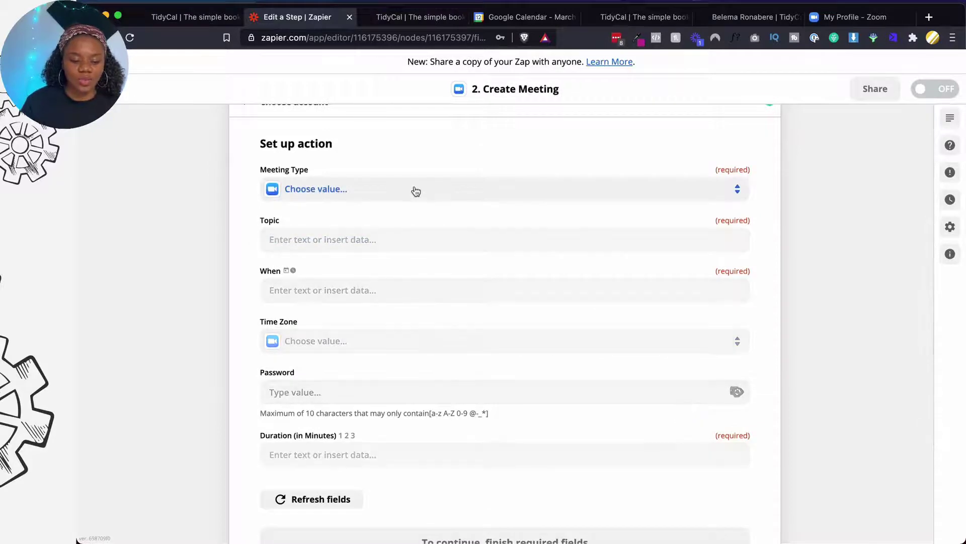
{"action": "left_click", "coordinate": [413, 191]}
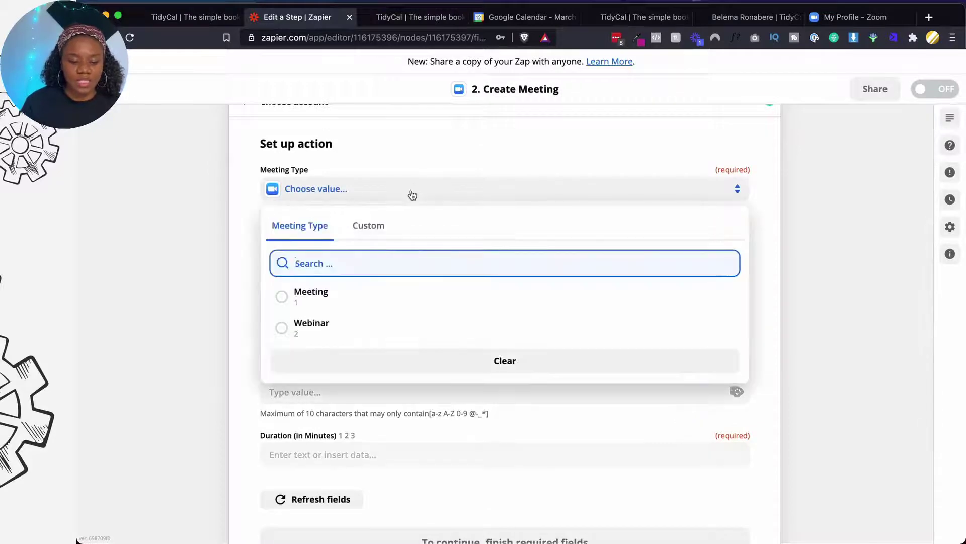
{"action": "left_click", "coordinate": [316, 302]}
{"action": "left_click", "coordinate": [362, 243]}
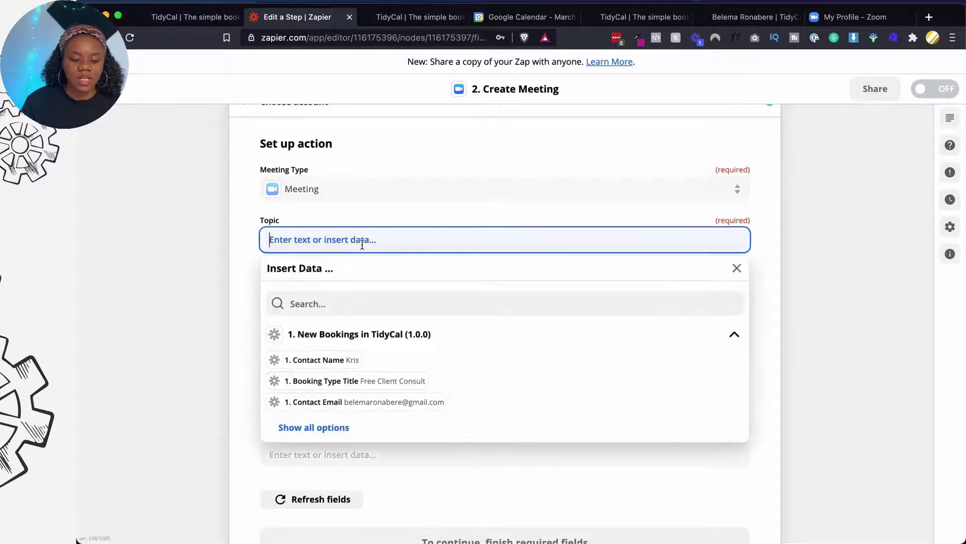
{"action": "left_click", "coordinate": [351, 380]}
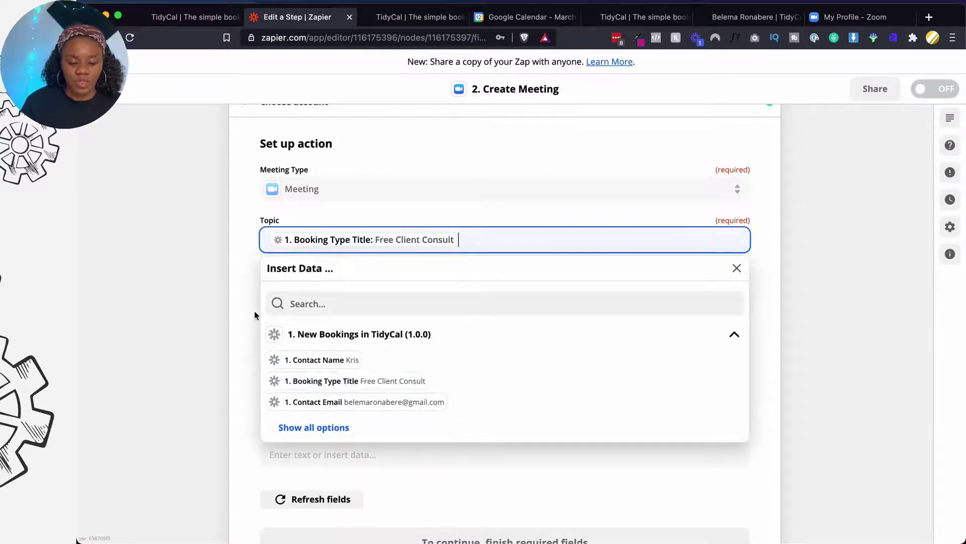
{"action": "left_click", "coordinate": [238, 309]}
Map the meeting's When field to the TidyCal booking Start Time
{"action": "left_click", "coordinate": [315, 293]}
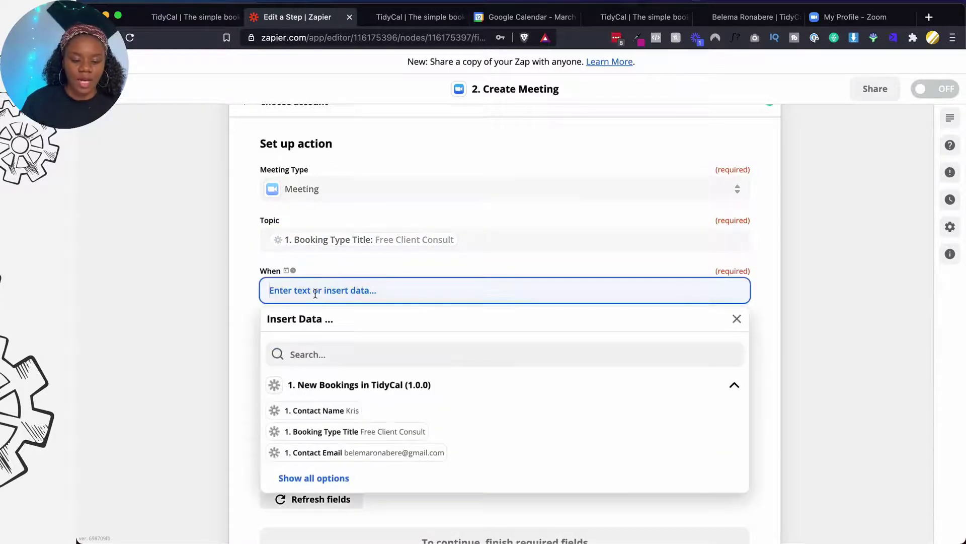
{"action": "left_click", "coordinate": [329, 478]}
{"action": "scroll", "coordinate": [328, 485], "scroll_direction": "down", "scroll_amount": 2}
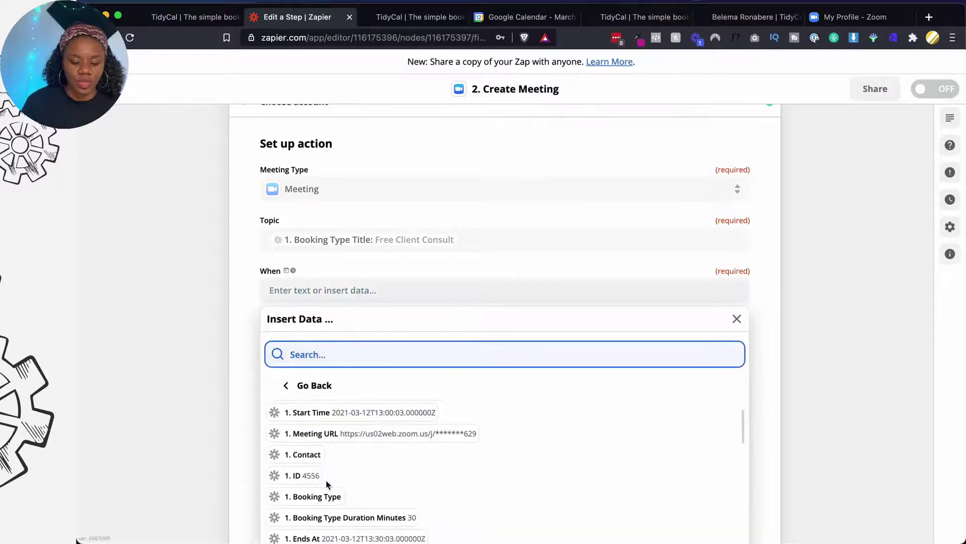
{"action": "left_click", "coordinate": [336, 418]}
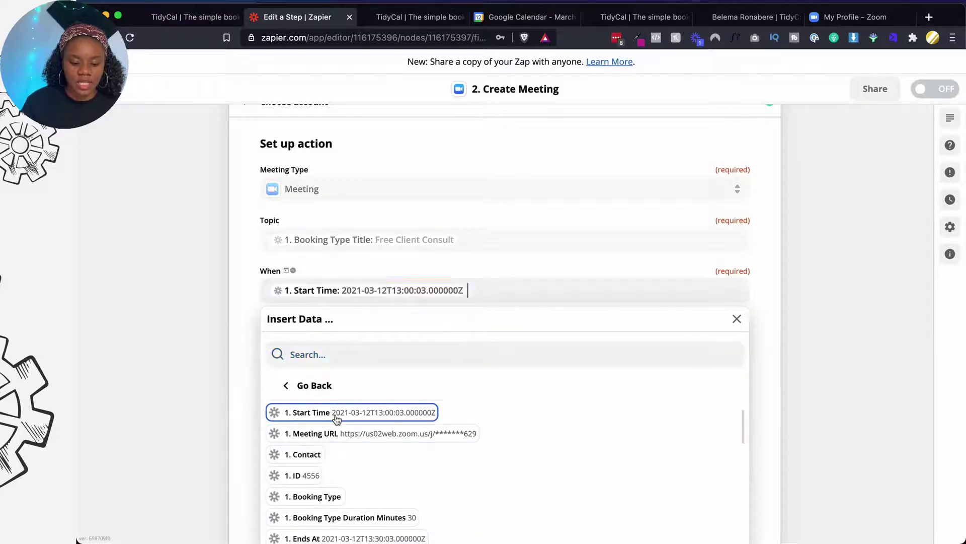
{"action": "left_click", "coordinate": [253, 396]}
{"action": "left_click", "coordinate": [348, 350]}
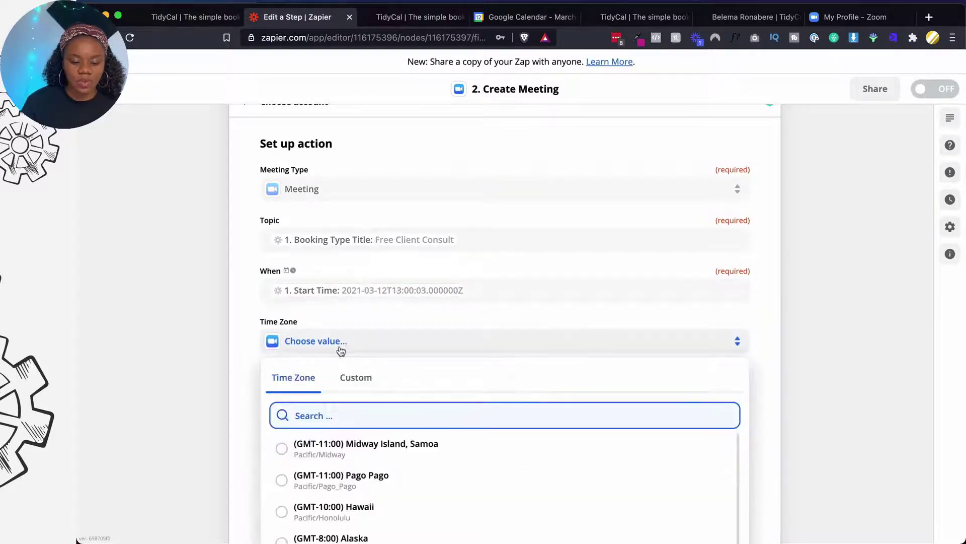
{"action": "scroll", "coordinate": [344, 461], "scroll_direction": "down", "scroll_amount": 1}
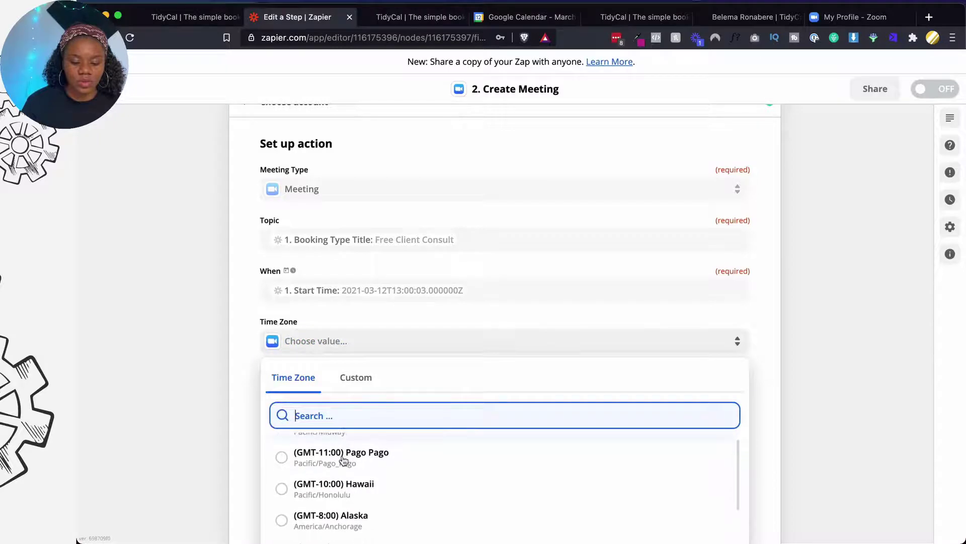
{"action": "left_click", "coordinate": [240, 361]}
{"action": "scroll", "coordinate": [243, 361], "scroll_direction": "down", "scroll_amount": 2}
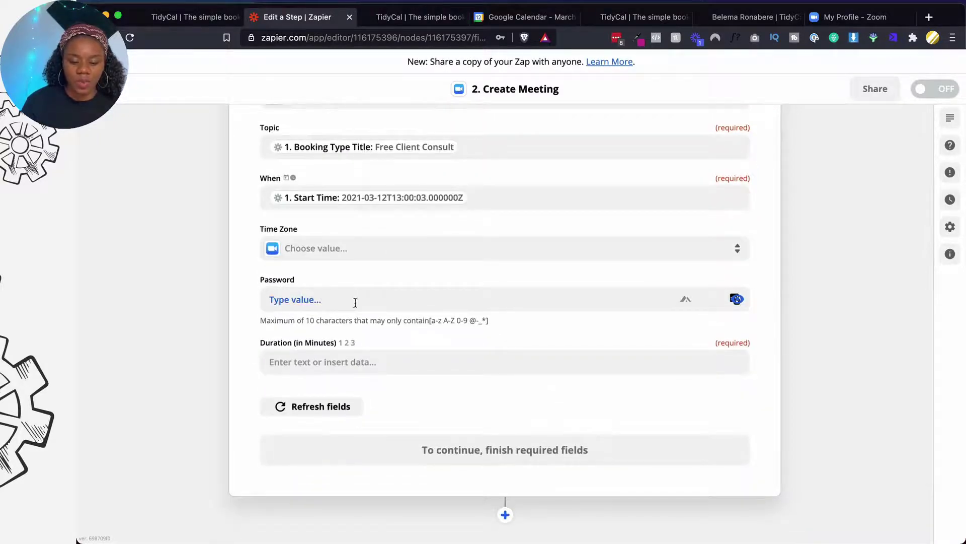
Map Duration to Booking Type Duration Minutes and continue to the action test
{"action": "left_click", "coordinate": [327, 366]}
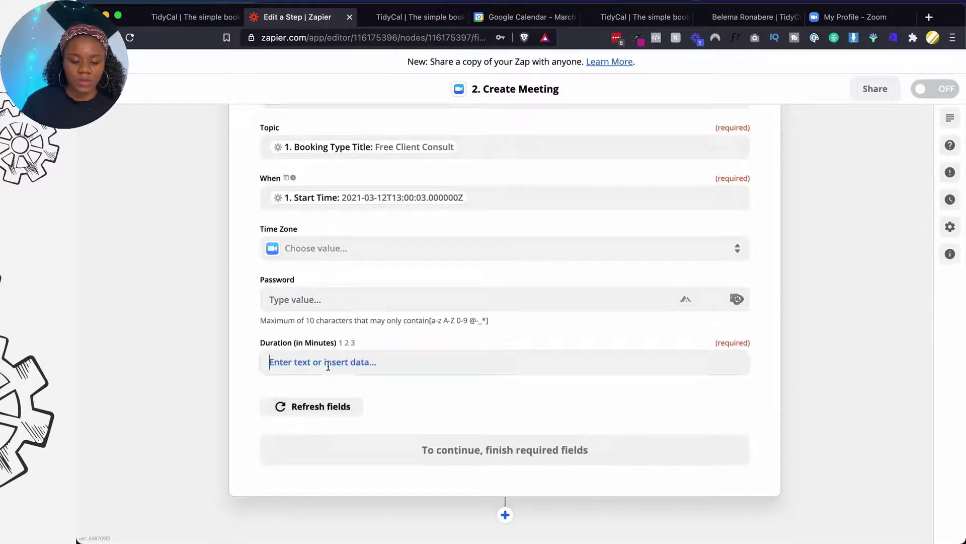
{"action": "scroll", "coordinate": [347, 443], "scroll_direction": "down", "scroll_amount": 3}
{"action": "left_click", "coordinate": [334, 459]}
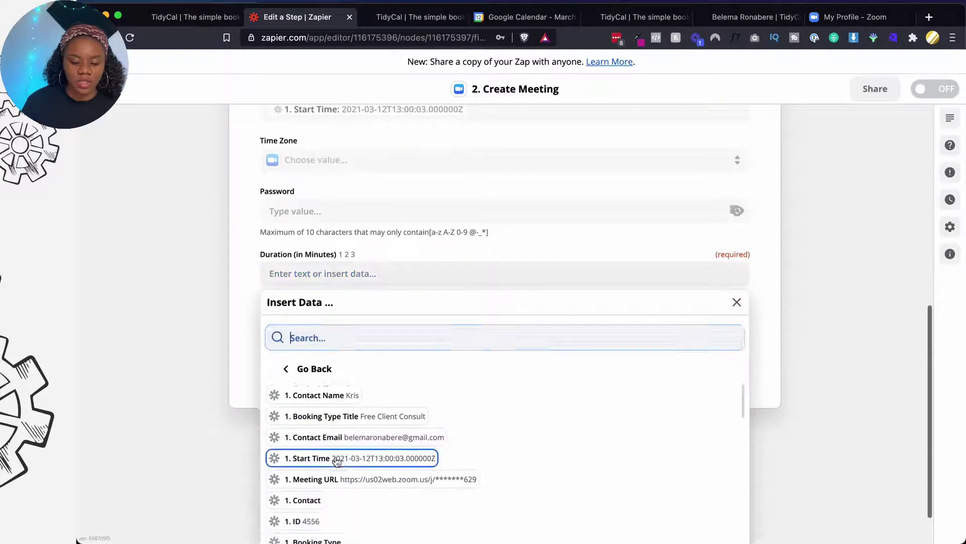
{"action": "scroll", "coordinate": [336, 459], "scroll_direction": "down", "scroll_amount": 4}
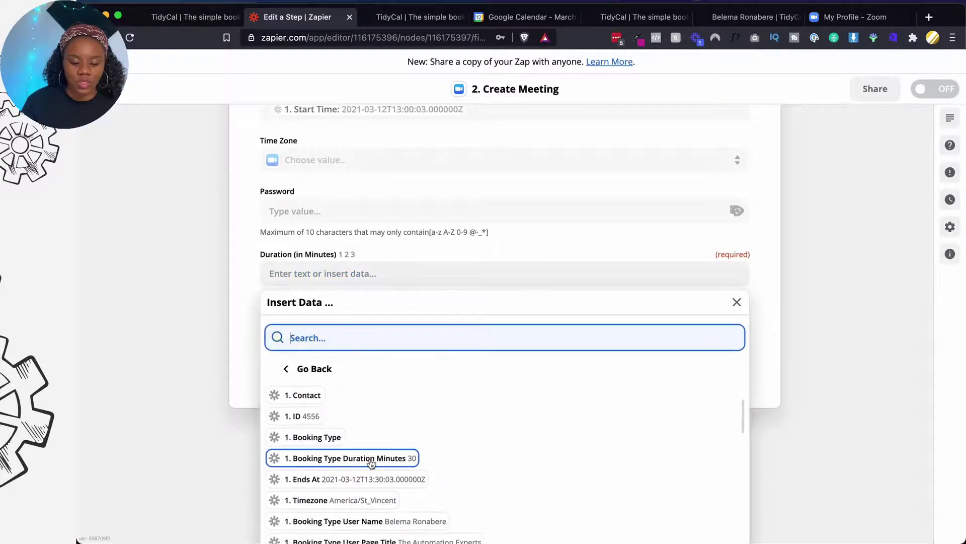
{"action": "left_click", "coordinate": [371, 459]}
{"action": "left_click", "coordinate": [245, 385]}
{"action": "left_click", "coordinate": [330, 372]}
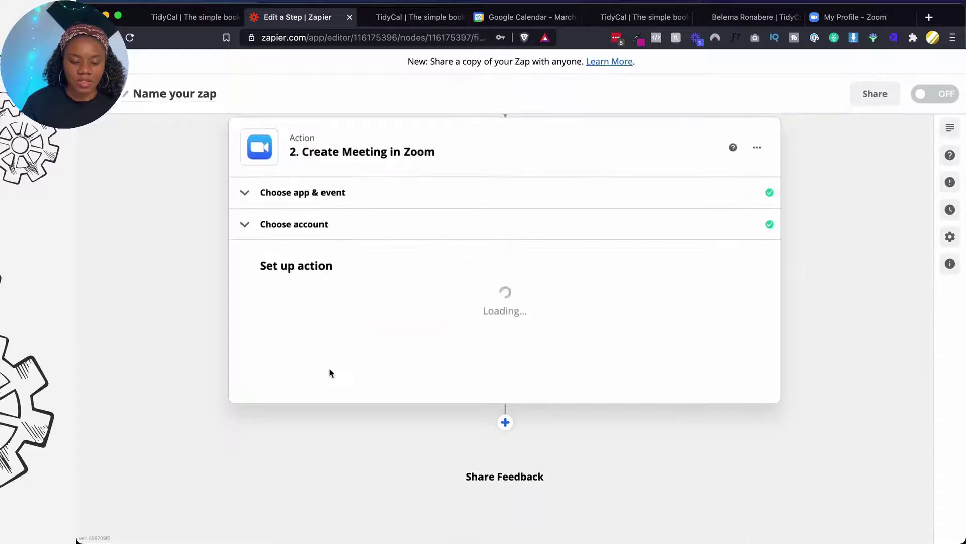
Test the Zoom create-meeting action and confirm the 30-minute Free Client Consult meeting appears in Zoom
{"action": "scroll", "coordinate": [328, 367], "scroll_direction": "down", "scroll_amount": 4}
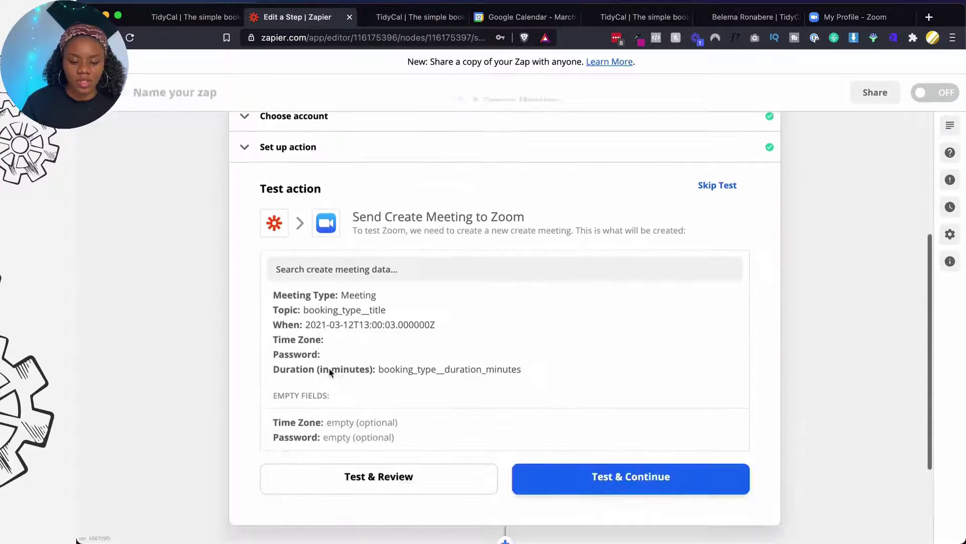
{"action": "left_click", "coordinate": [432, 351]}
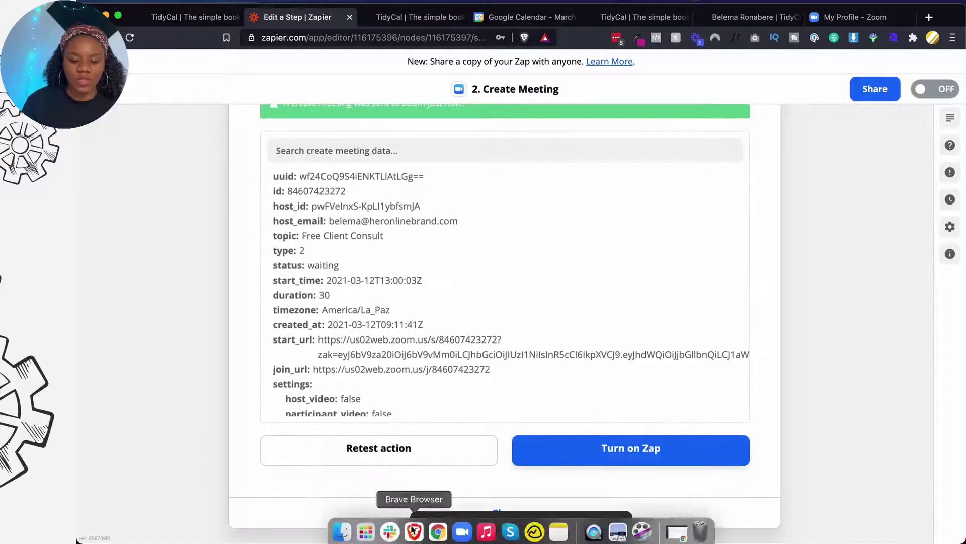
{"action": "left_click", "coordinate": [462, 536]}
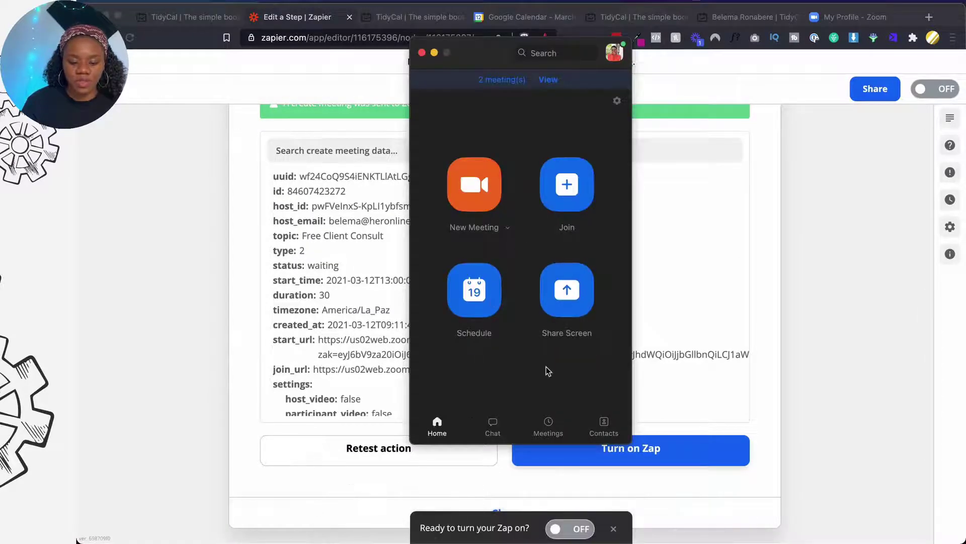
{"action": "left_click", "coordinate": [554, 83]}
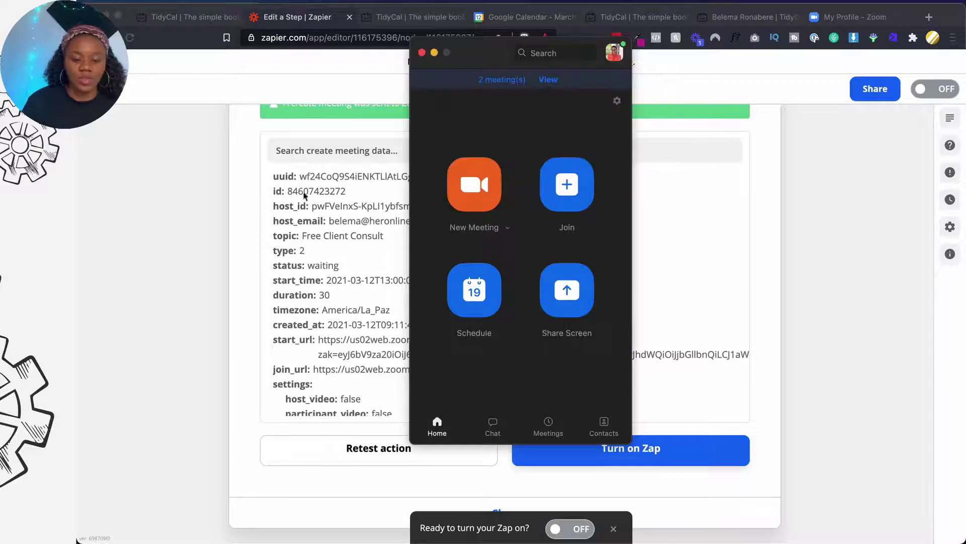
Return to the Zapier editor, then bring up the TidyCal booking confirmation tab
{"action": "left_click", "coordinate": [252, 203]}
{"action": "scroll", "coordinate": [242, 203], "scroll_direction": "up", "scroll_amount": 10}
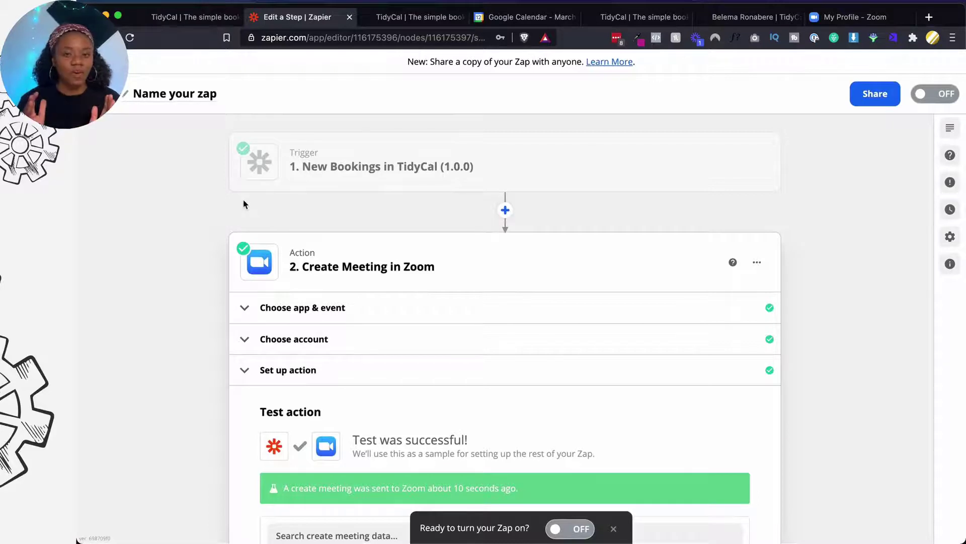
{"action": "left_click", "coordinate": [387, 19]}
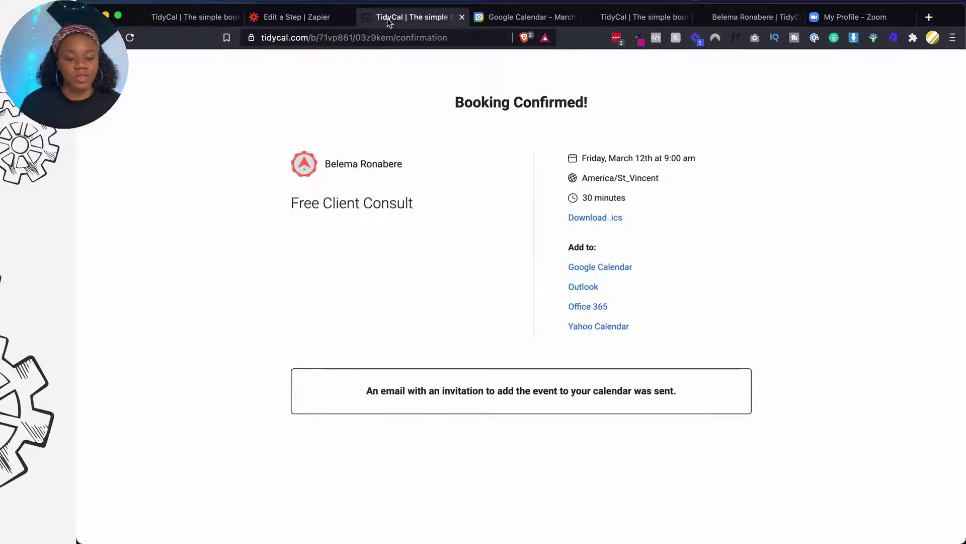
Check the Free Client Consult booking's details in the TidyCal bookings list
{"action": "left_click", "coordinate": [191, 22]}
{"action": "scroll", "coordinate": [443, 287], "scroll_direction": "up", "scroll_amount": 5}
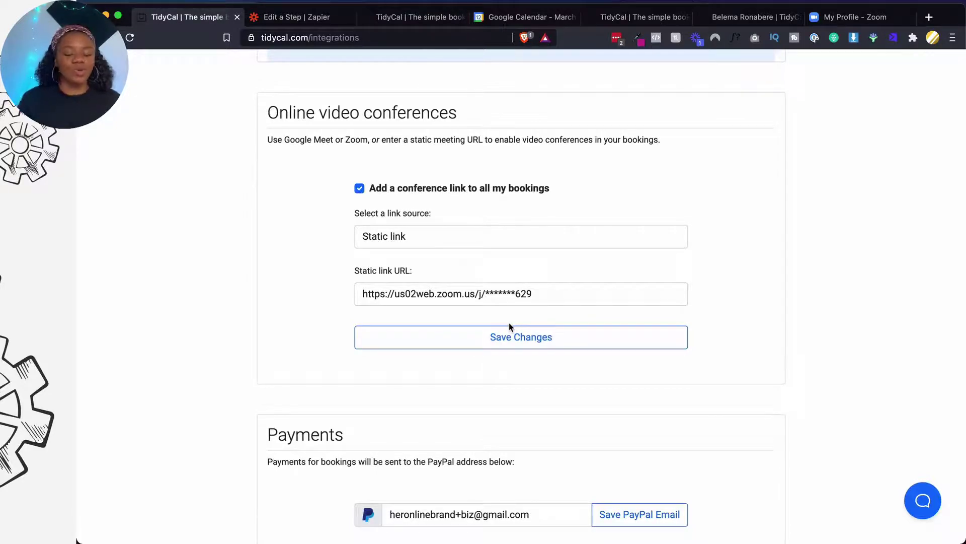
{"action": "scroll", "coordinate": [509, 328], "scroll_direction": "up", "scroll_amount": 10}
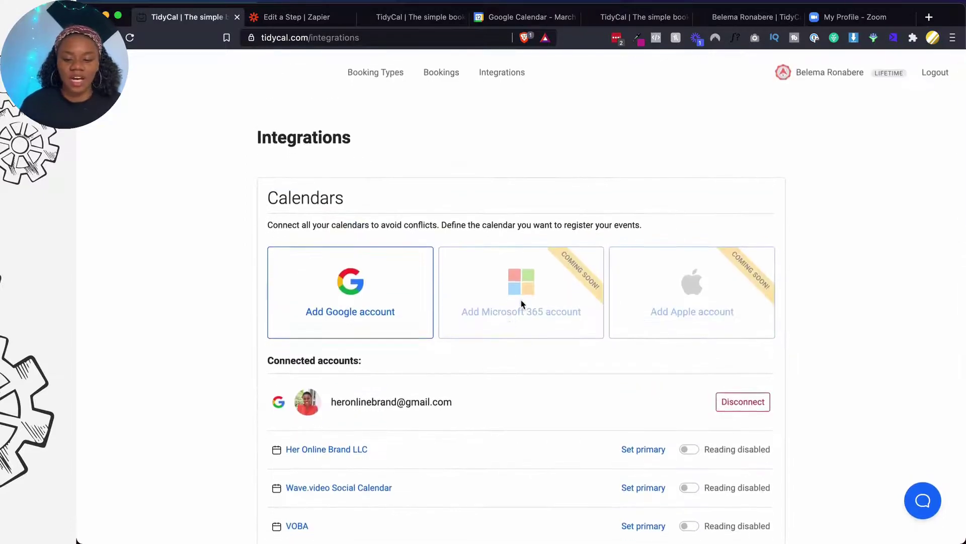
{"action": "left_click", "coordinate": [453, 74]}
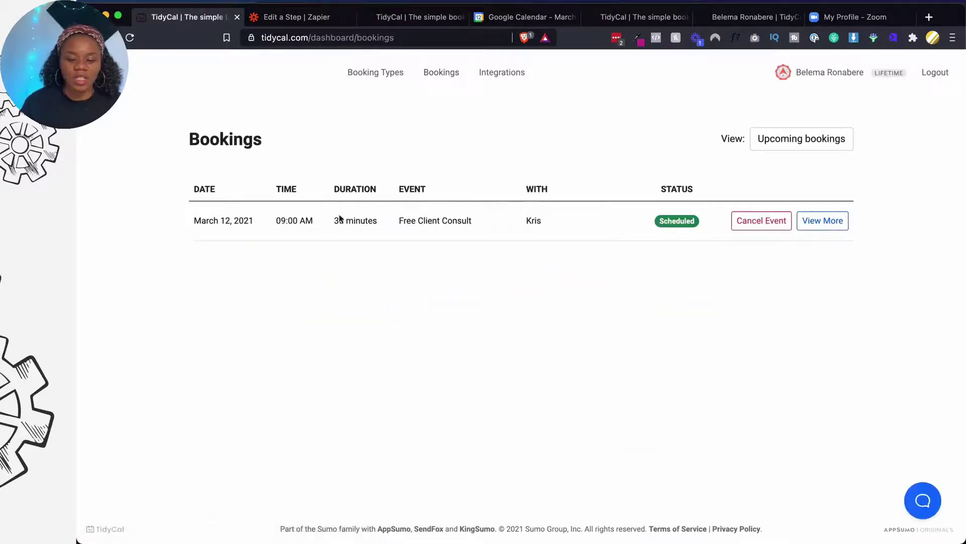
{"action": "left_click", "coordinate": [830, 219]}
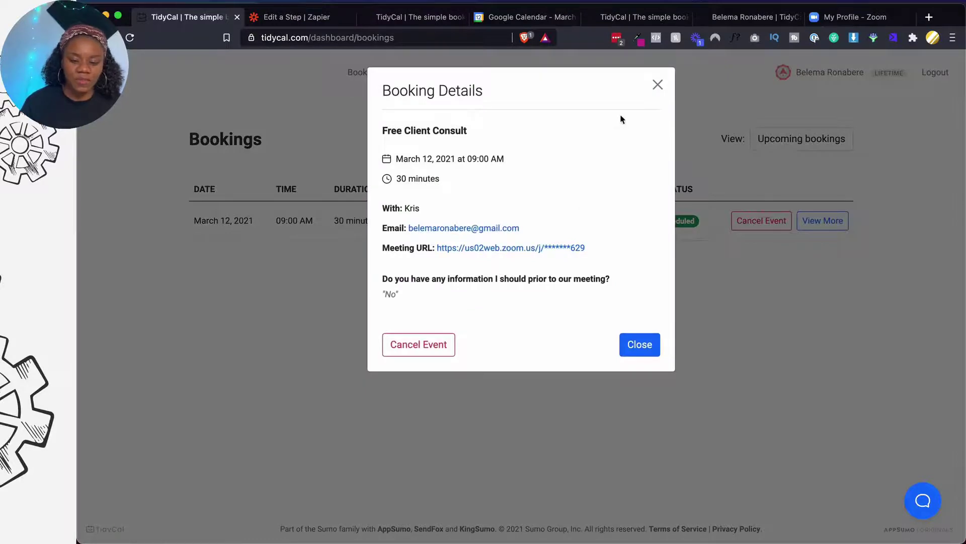
{"action": "left_click", "coordinate": [655, 89]}
Copy the website embed code for the Free Client Consult booking type
{"action": "left_click", "coordinate": [822, 73]}
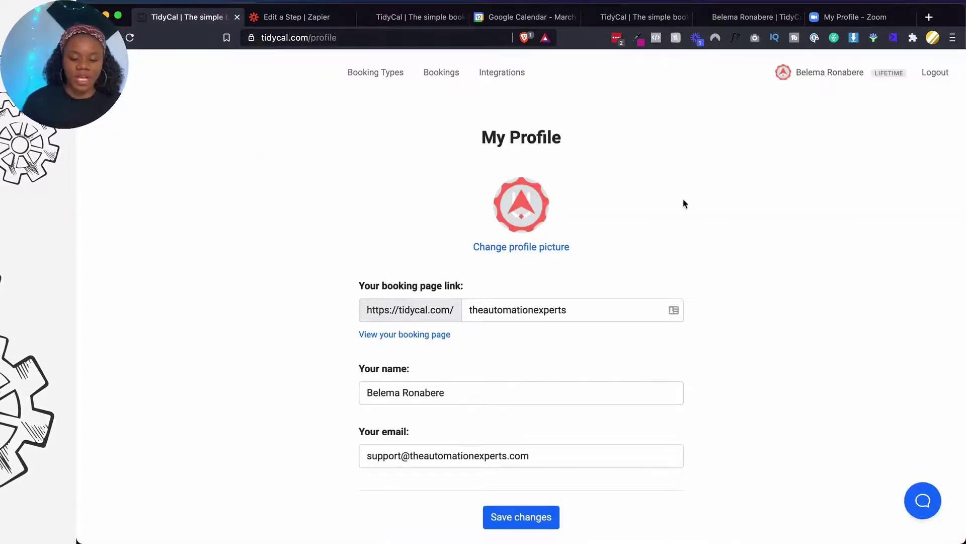
{"action": "scroll", "coordinate": [684, 201], "scroll_direction": "down", "scroll_amount": 10}
{"action": "scroll", "coordinate": [683, 202], "scroll_direction": "up", "scroll_amount": 15}
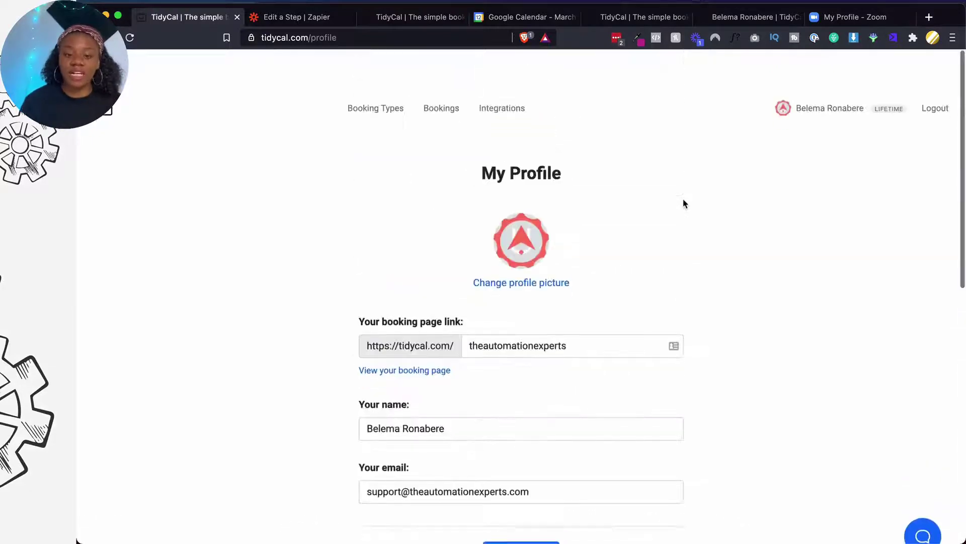
{"action": "left_click", "coordinate": [393, 72]}
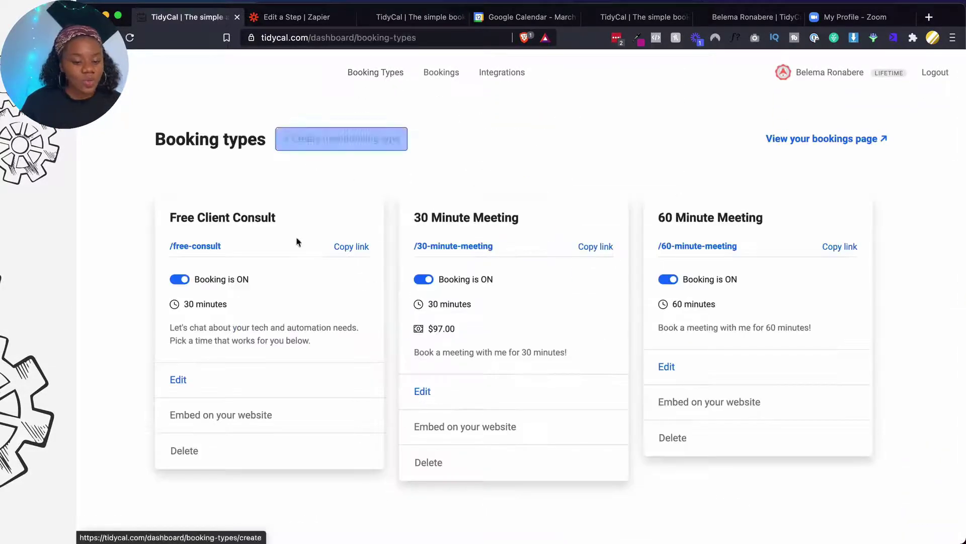
{"action": "left_click", "coordinate": [218, 414]}
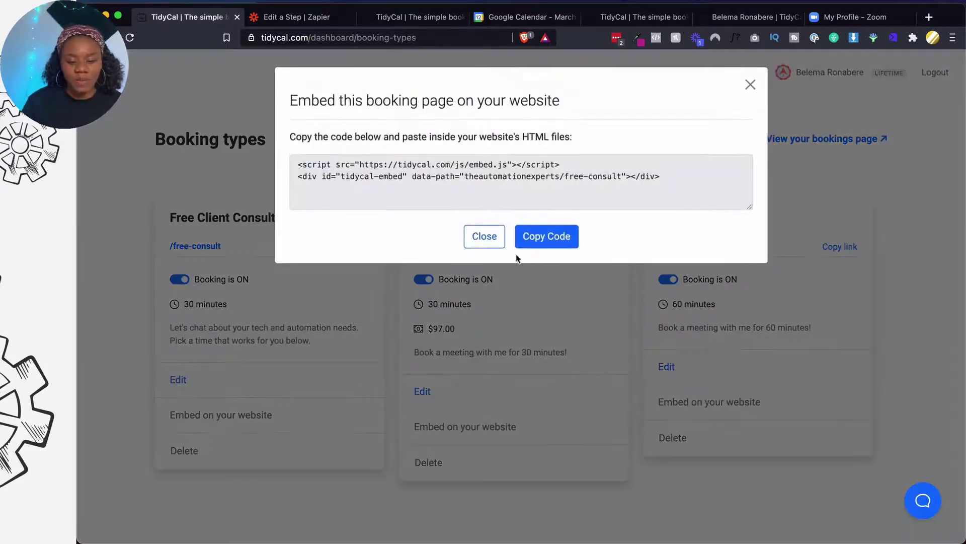
{"action": "left_click", "coordinate": [564, 236]}
Go to the booking confirmation tab and select its web address for replacement
{"action": "left_click", "coordinate": [332, 19]}
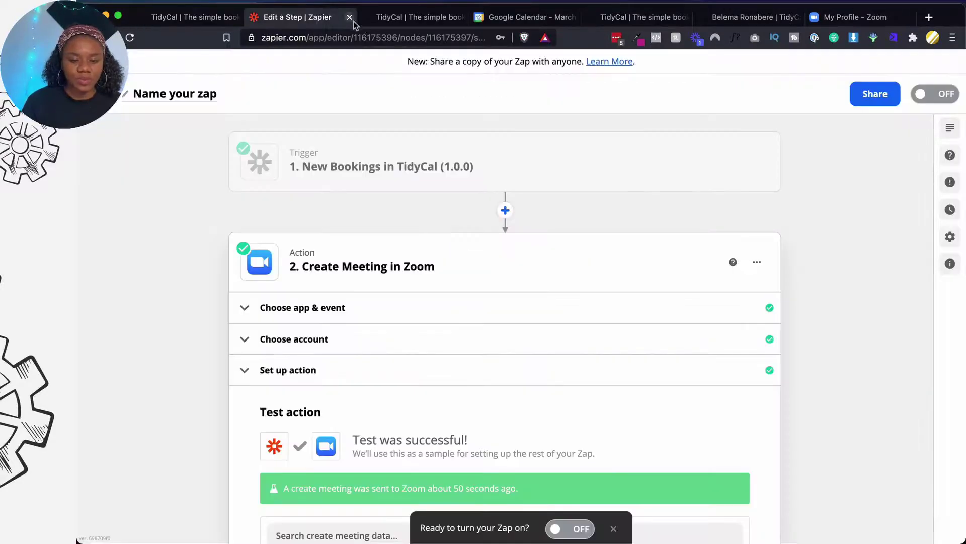
{"action": "left_click", "coordinate": [385, 22]}
{"action": "left_click", "coordinate": [388, 43]}
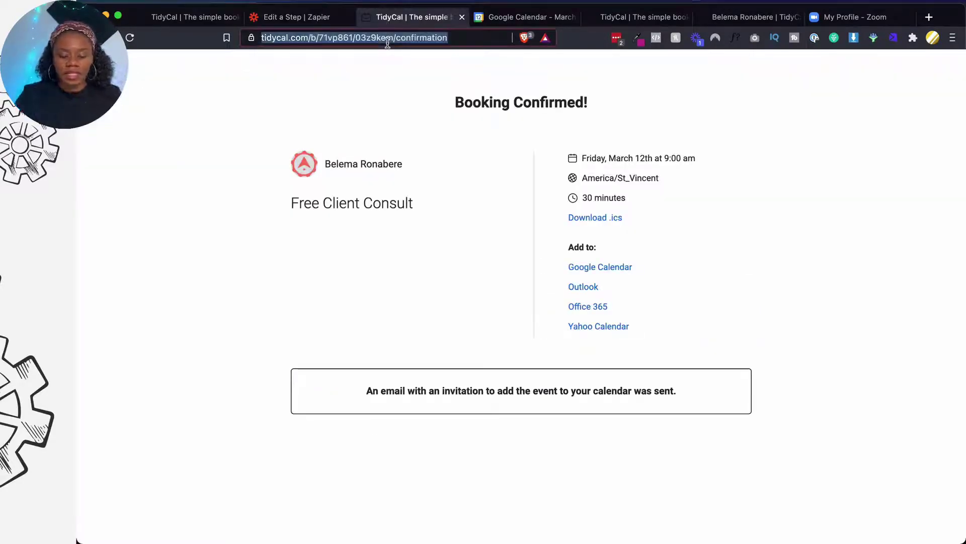
Go to swipepages.com and sign in using the browser's saved login details
{"action": "type", "text": "swipepa"}
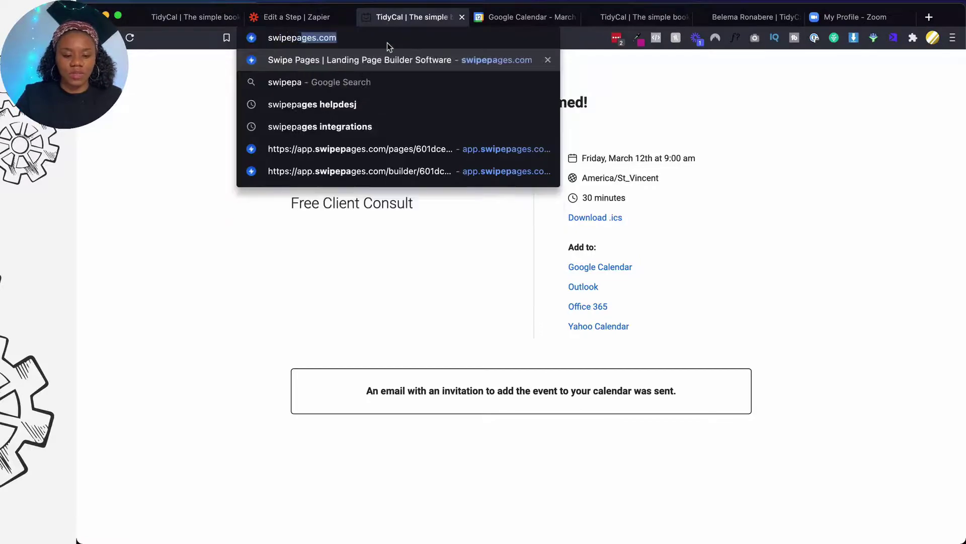
{"action": "key", "text": "Return"}
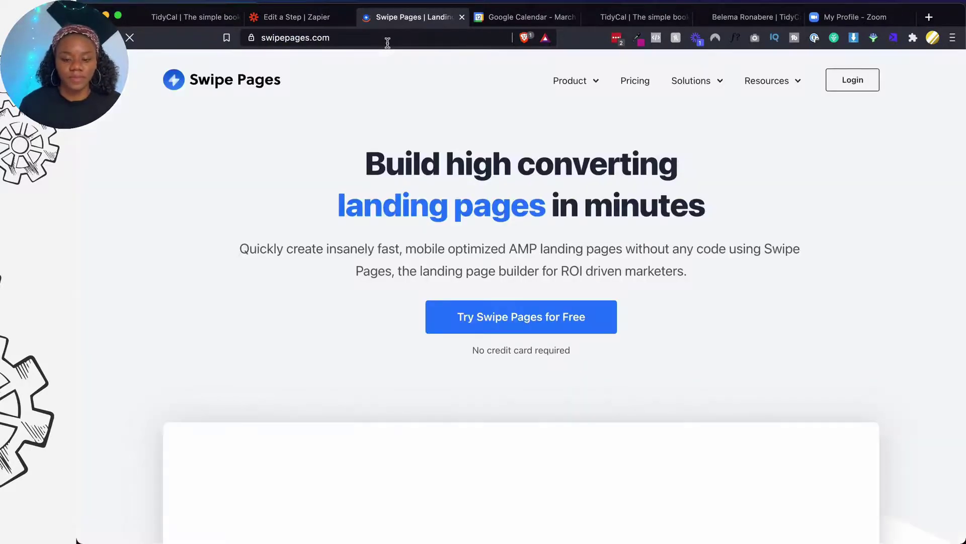
{"action": "left_click", "coordinate": [864, 90]}
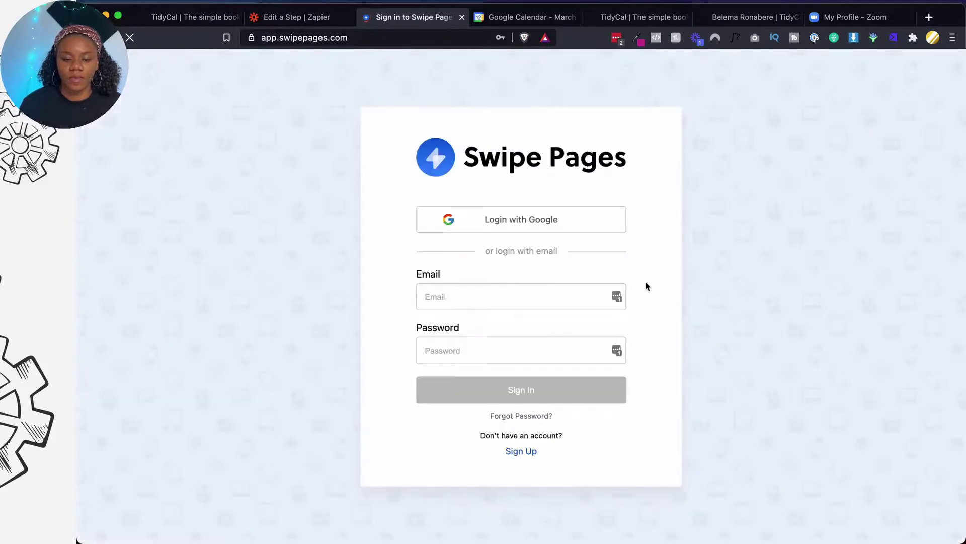
{"action": "left_click", "coordinate": [616, 297]}
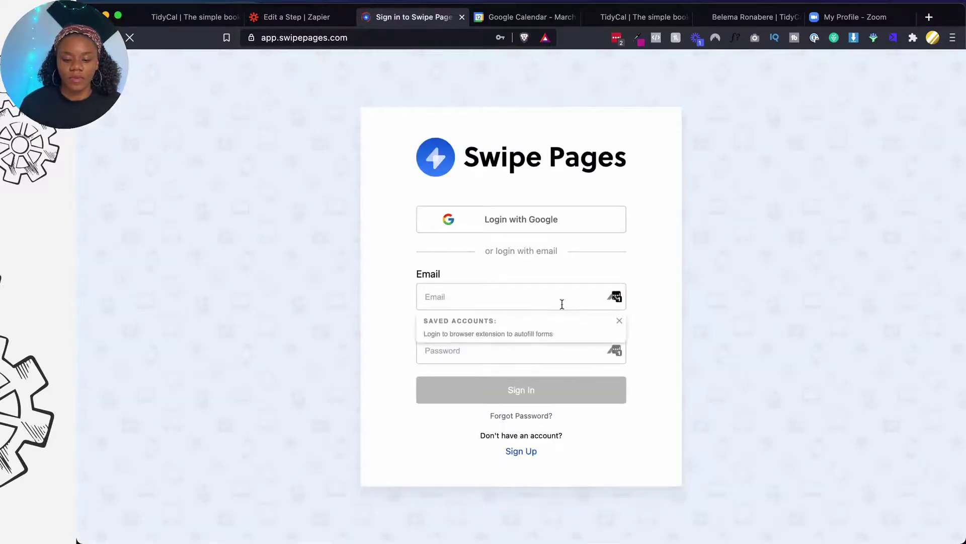
{"action": "left_click", "coordinate": [581, 315]}
{"action": "left_click", "coordinate": [520, 393]}
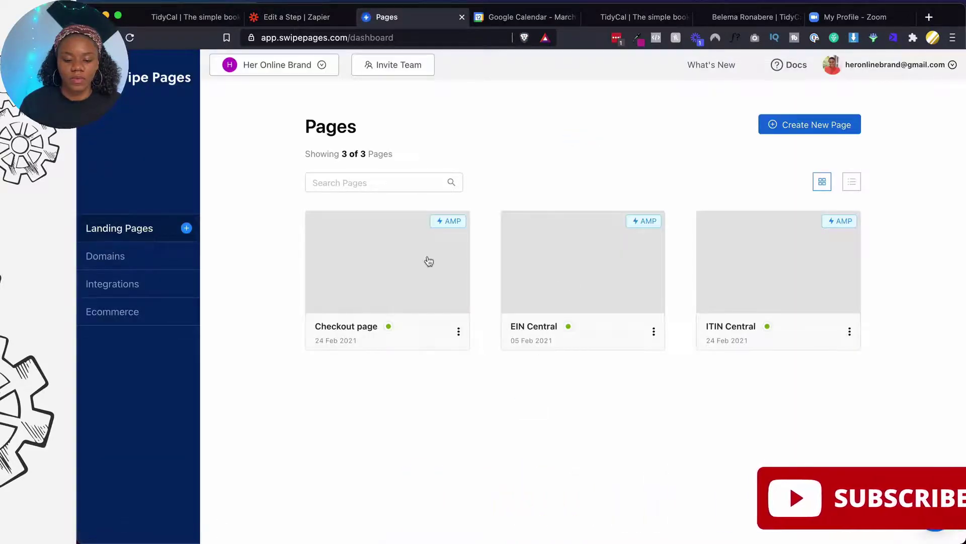
Open the Checkout page's Variant A in the Swipe Pages builder
{"action": "left_click", "coordinate": [408, 259]}
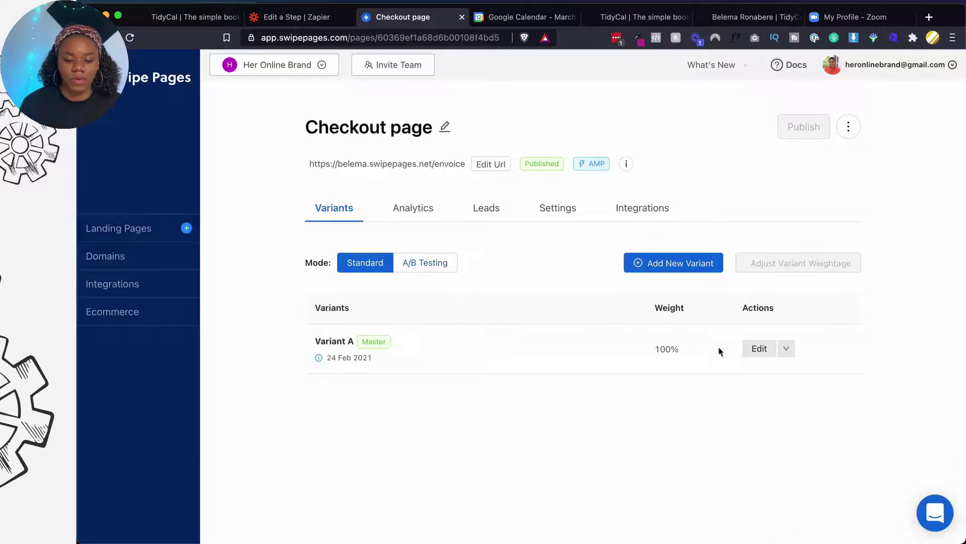
{"action": "left_click", "coordinate": [757, 351]}
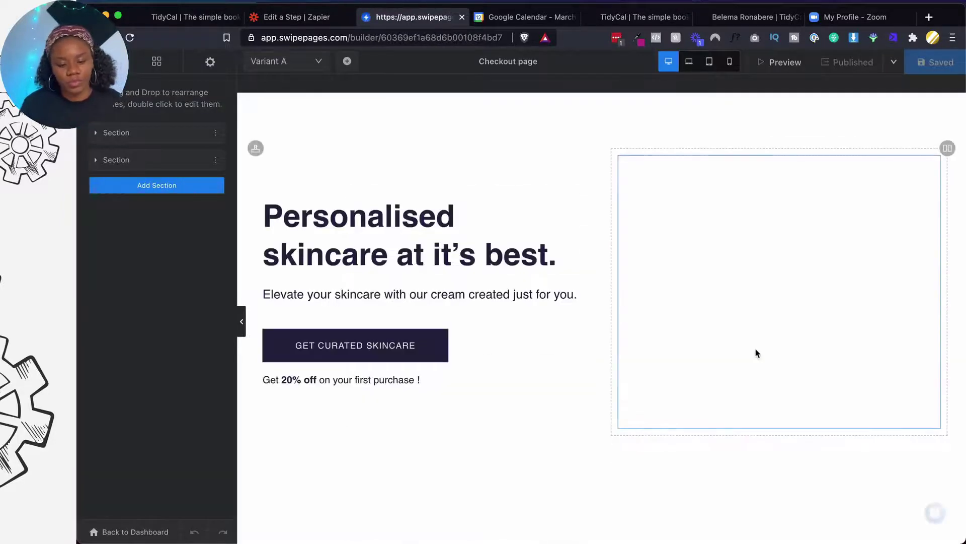
{"action": "scroll", "coordinate": [376, 288], "scroll_direction": "down", "scroll_amount": 6}
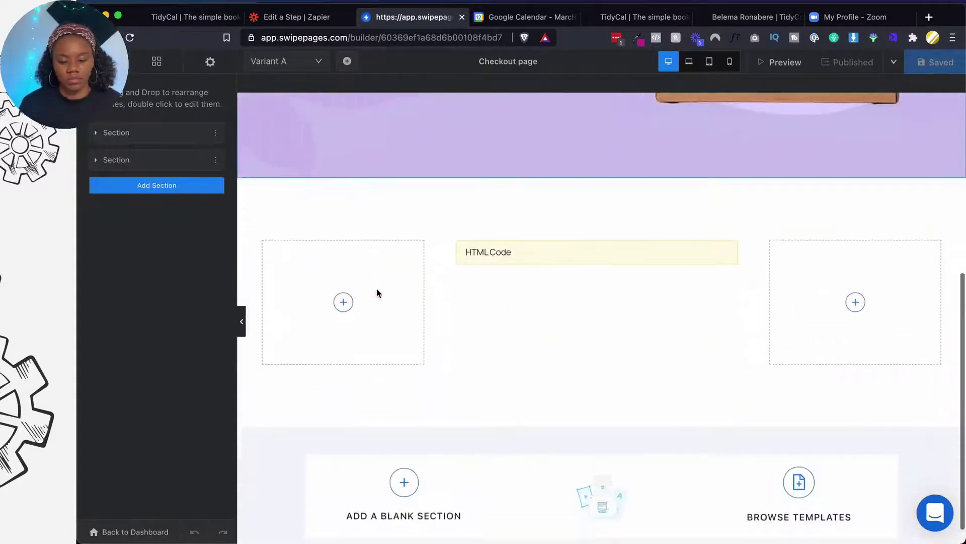
Add an HTML Code block below the existing one, paste the TidyCal embed code, and save
{"action": "left_click", "coordinate": [156, 61]}
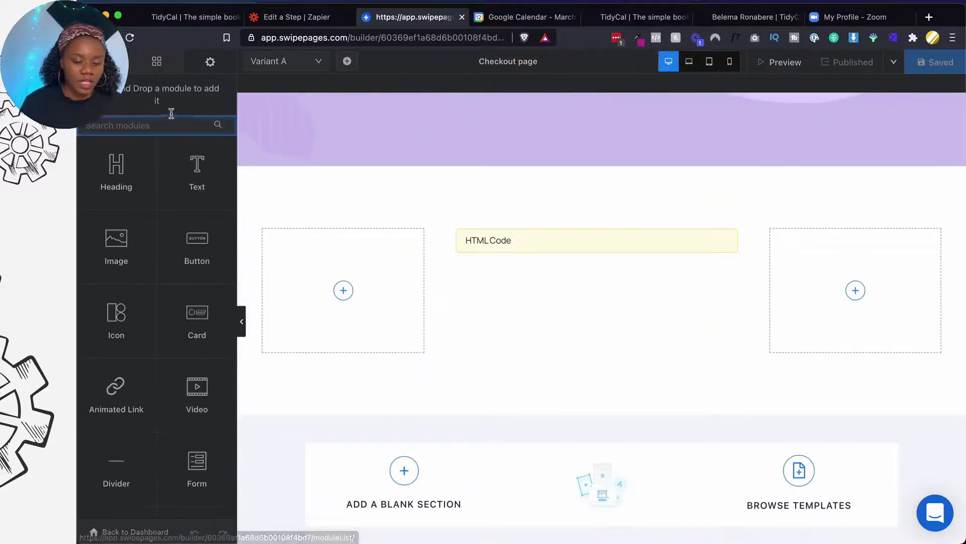
{"action": "type", "text": "html"}
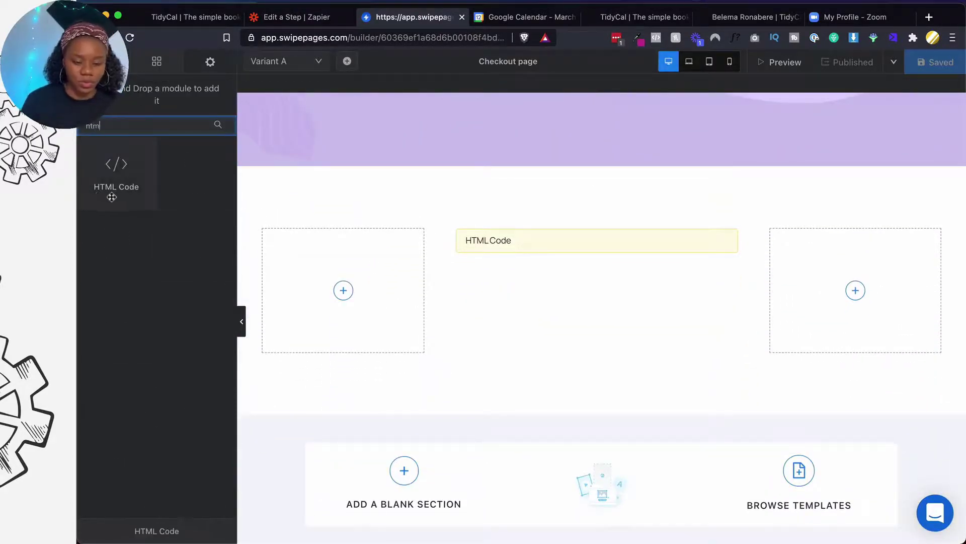
{"action": "left_click_drag", "start_coordinate": [110, 198], "coordinate": [602, 267]}
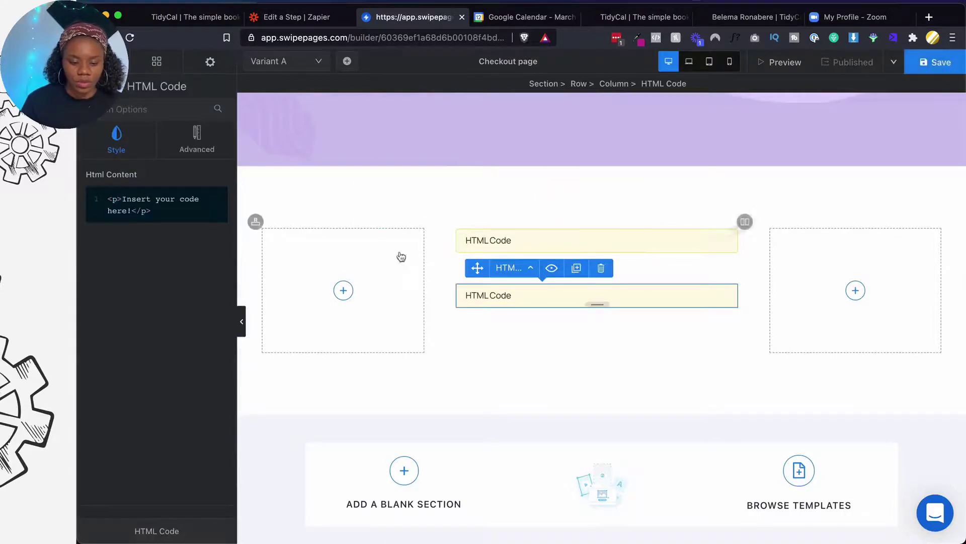
{"action": "left_click", "coordinate": [204, 199]}
{"action": "key", "text": "super+a"}
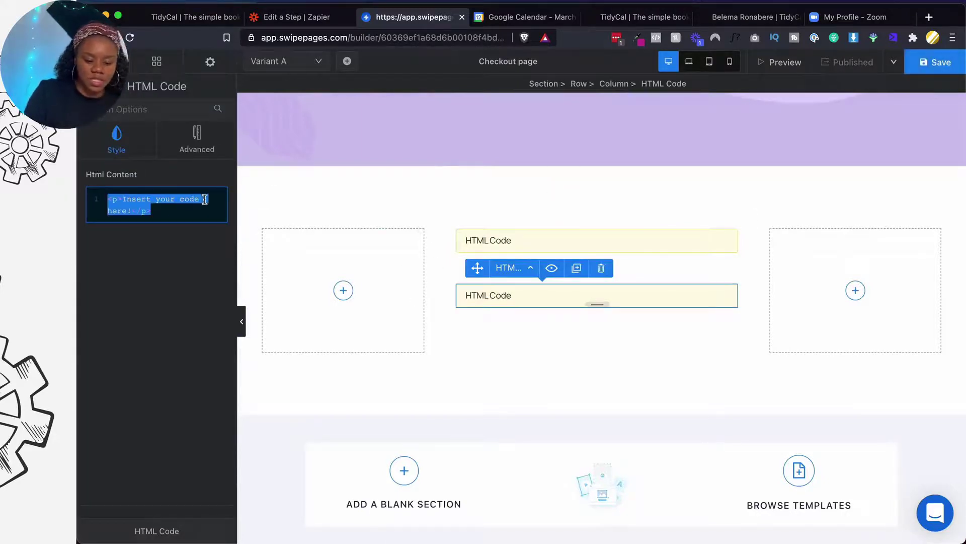
{"action": "key", "text": "super+v"}
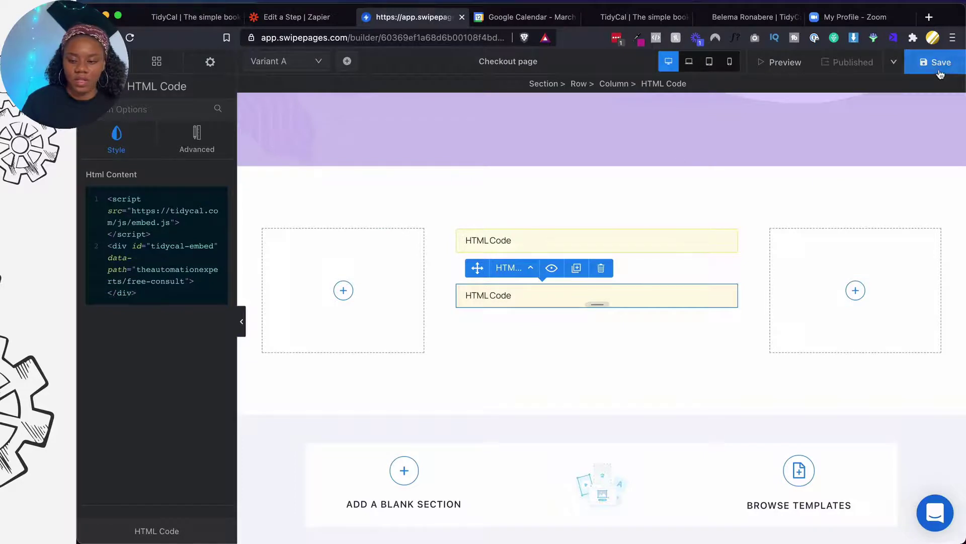
{"action": "left_click", "coordinate": [937, 63]}
Preview the Checkout page, pick March 18 at 1:00 pm in the widget, then cancel the booking form
{"action": "left_click", "coordinate": [801, 68]}
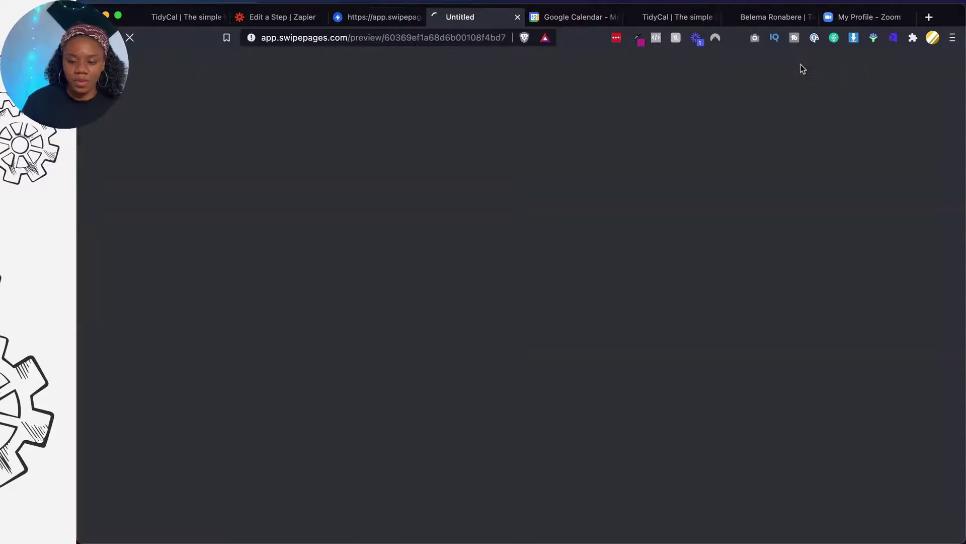
{"action": "scroll", "coordinate": [507, 258], "scroll_direction": "down", "scroll_amount": 9}
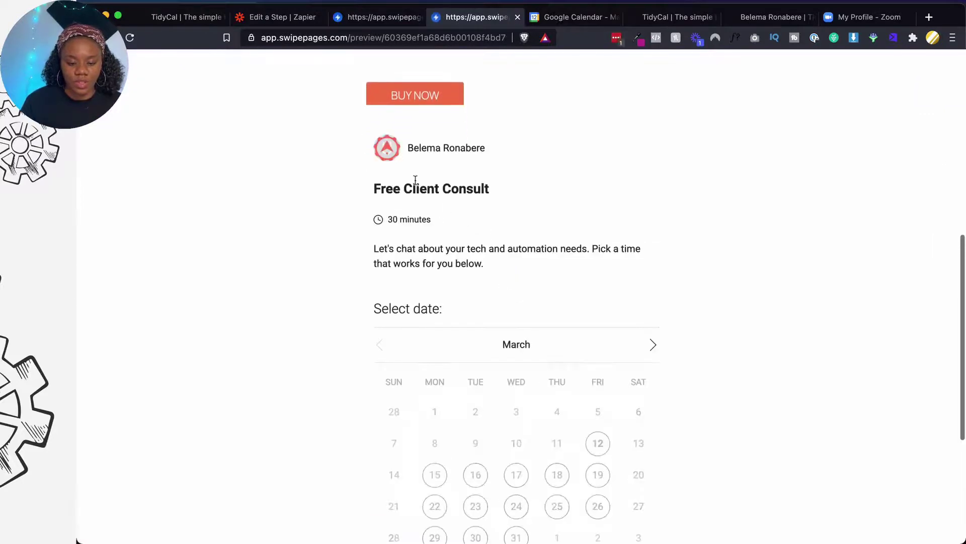
{"action": "scroll", "coordinate": [509, 281], "scroll_direction": "down", "scroll_amount": 3}
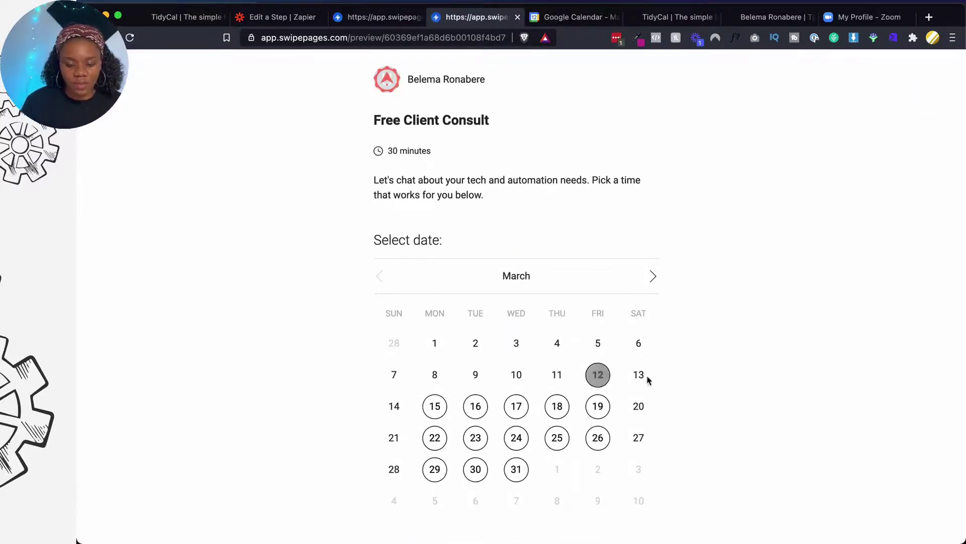
{"action": "scroll", "coordinate": [501, 250], "scroll_direction": "down", "scroll_amount": 3}
{"action": "left_click", "coordinate": [559, 317]}
{"action": "scroll", "coordinate": [559, 317], "scroll_direction": "down", "scroll_amount": 10}
{"action": "left_click", "coordinate": [542, 369]}
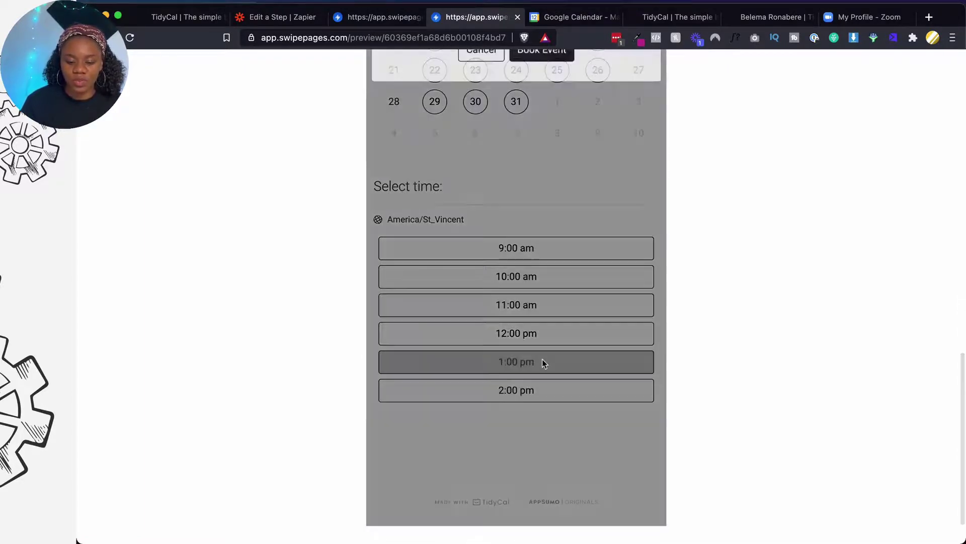
{"action": "scroll", "coordinate": [542, 358], "scroll_direction": "up", "scroll_amount": 4}
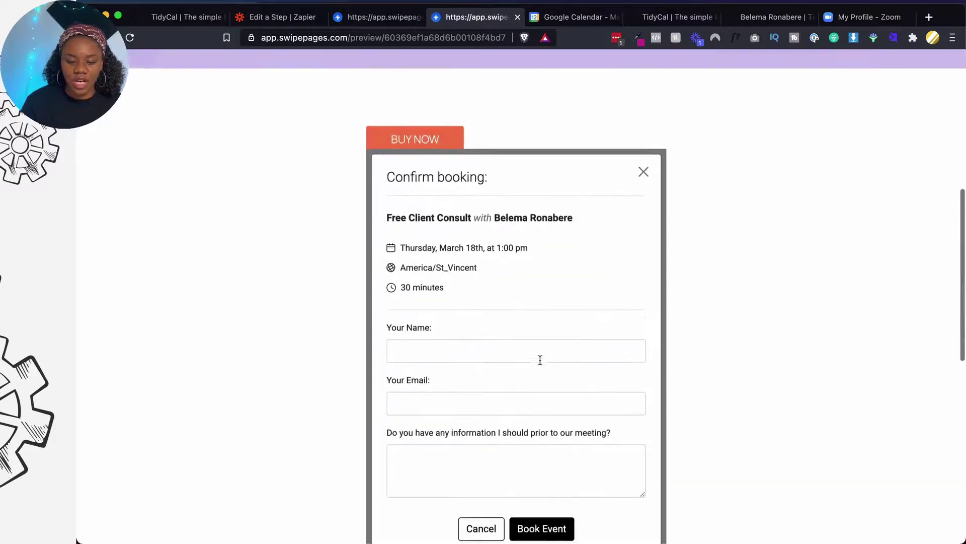
{"action": "left_click", "coordinate": [644, 181]}
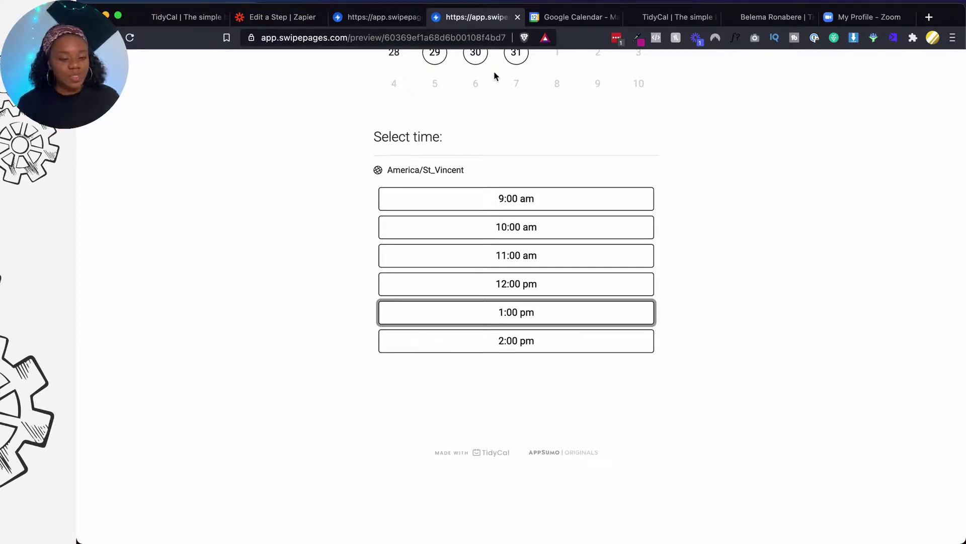
Close the embed-code window on the TidyCal Booking types tab
{"action": "left_click", "coordinate": [173, 21]}
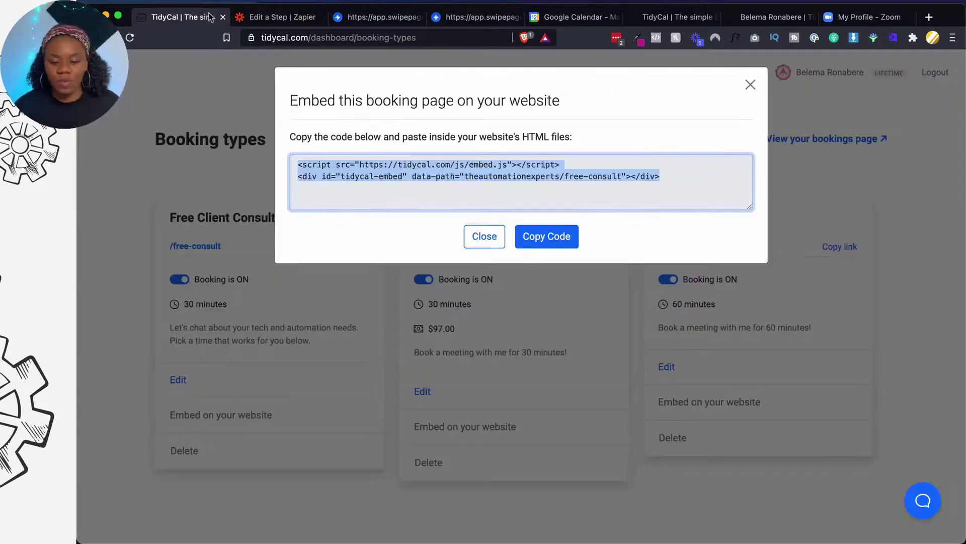
{"action": "left_click", "coordinate": [750, 85]}
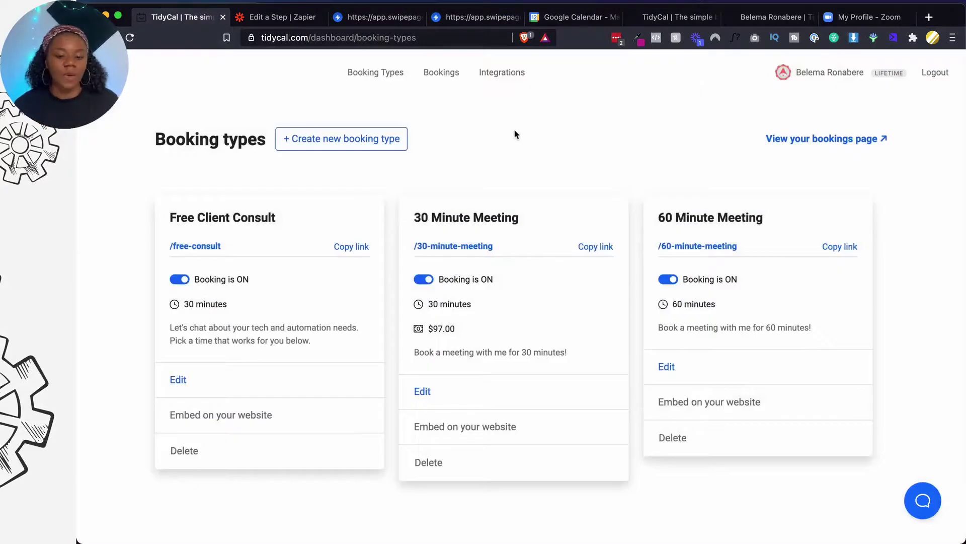